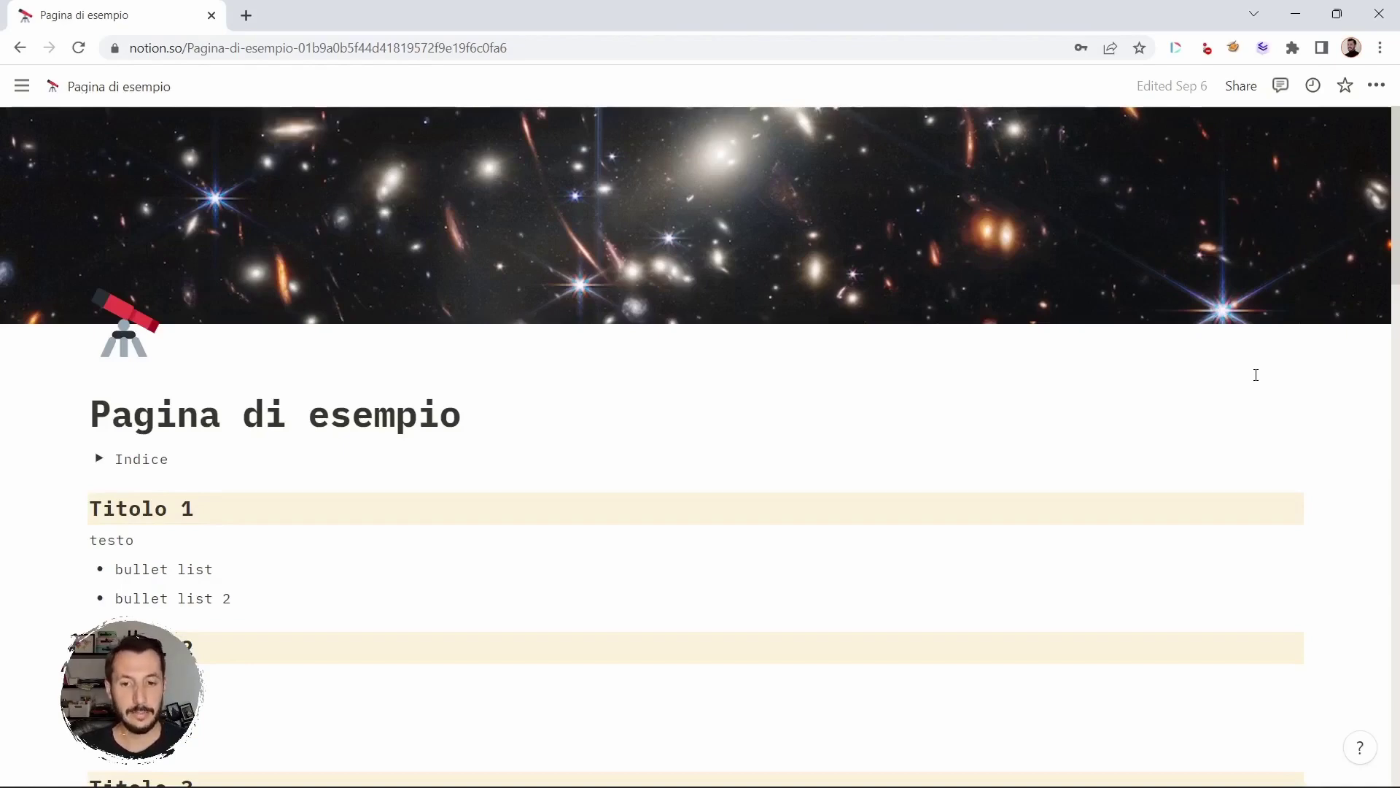
# Step: Insert an inline database at the end of the page, below the synced block, and title it "Database 1"
pyautogui.scroll(-8, 1256, 375)
pyautogui.scroll(-15, 1256, 375)
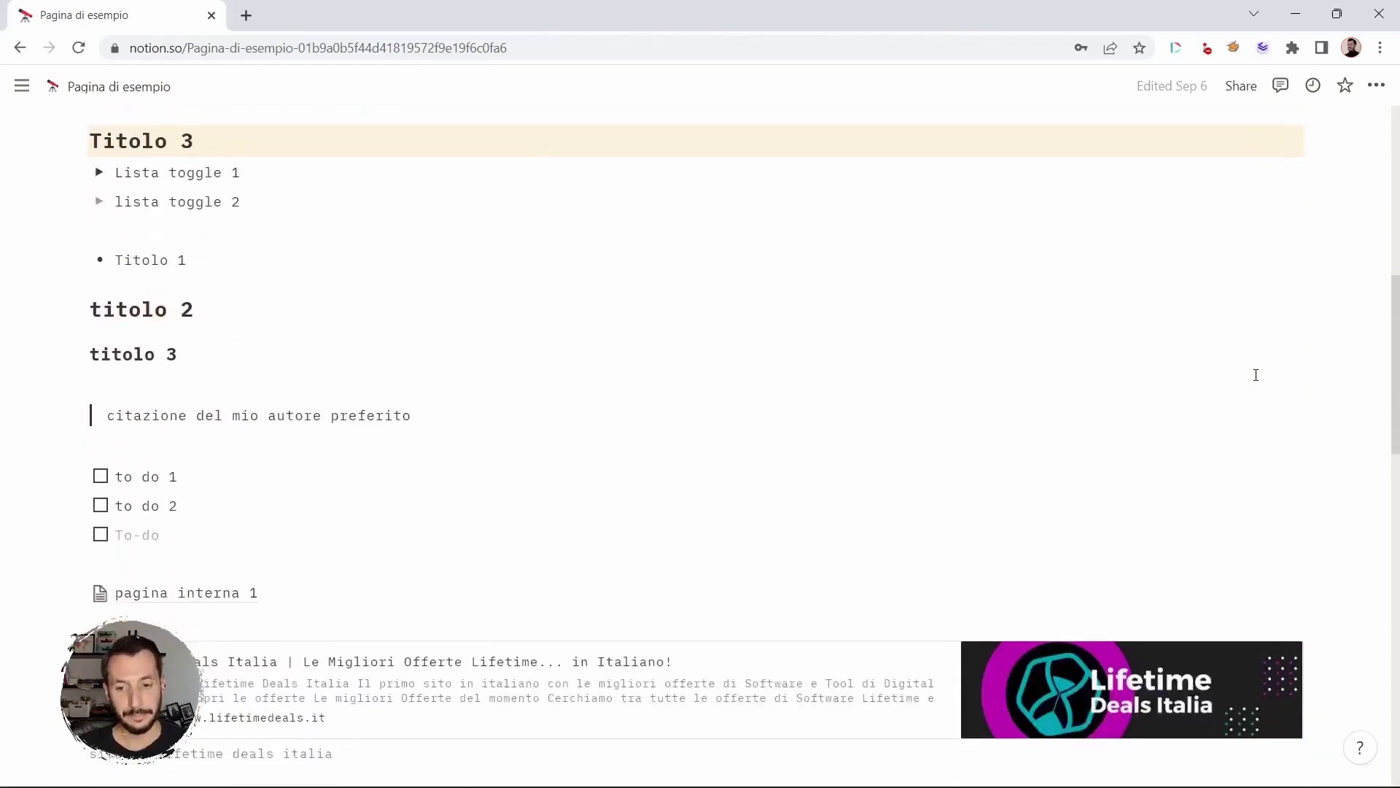
pyautogui.scroll(-4, 1256, 383)
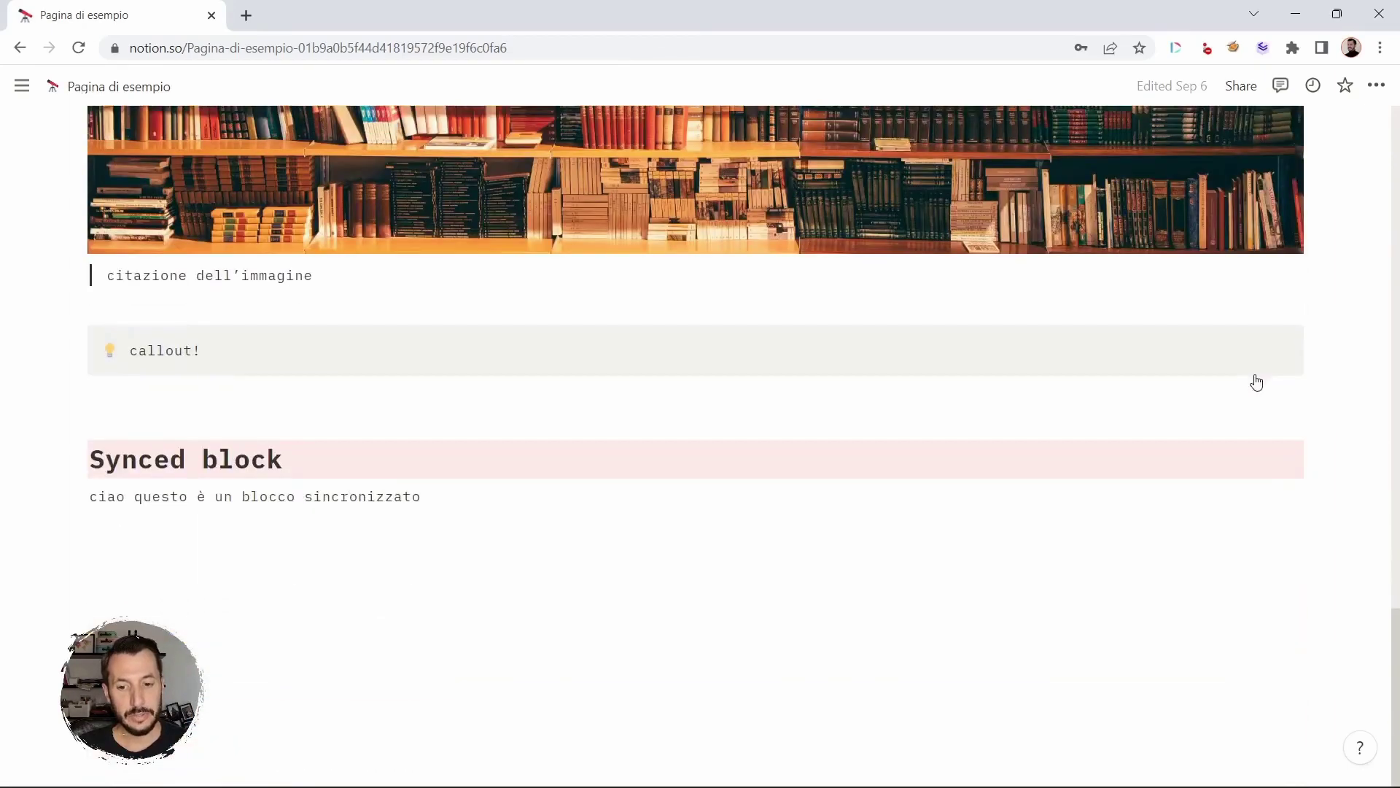
pyautogui.click(660, 587)
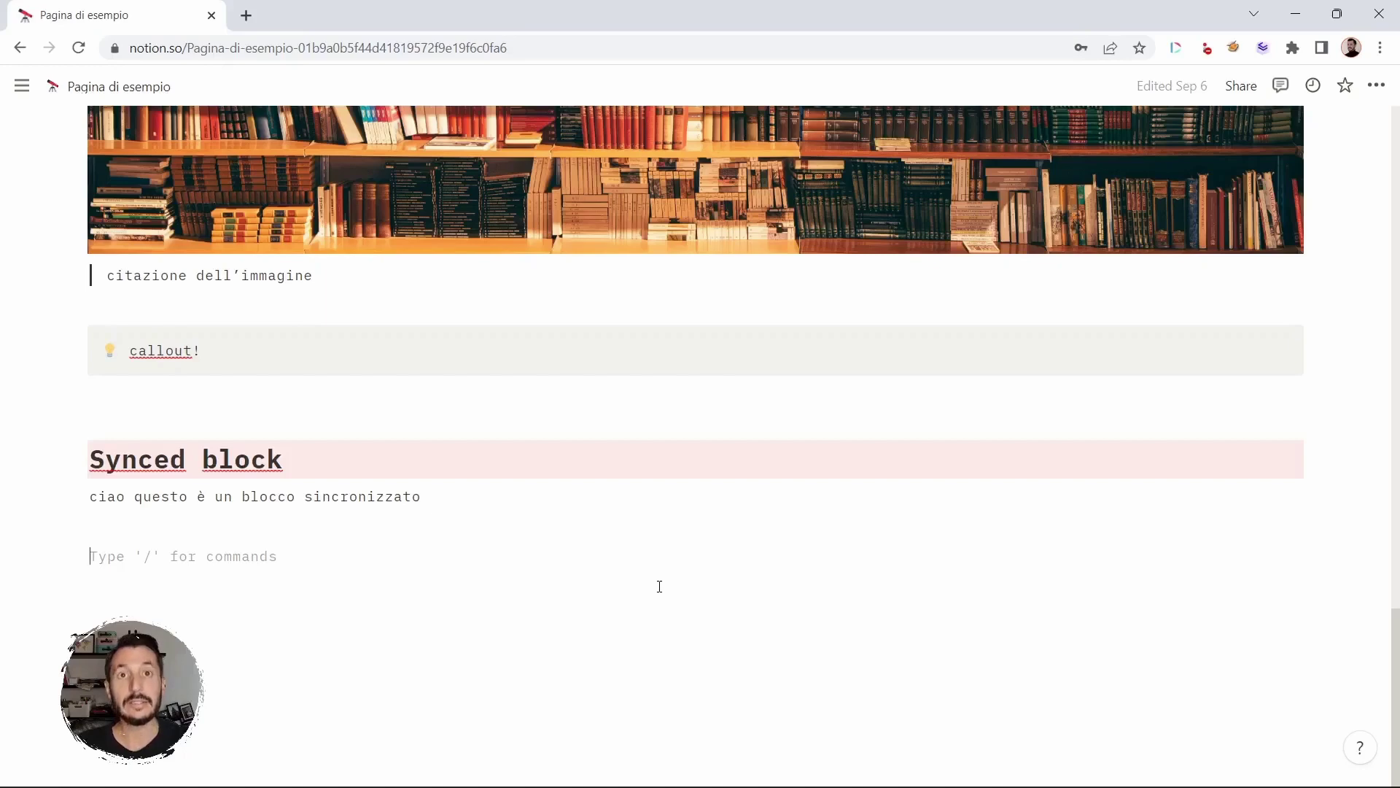
pyautogui.write('/')
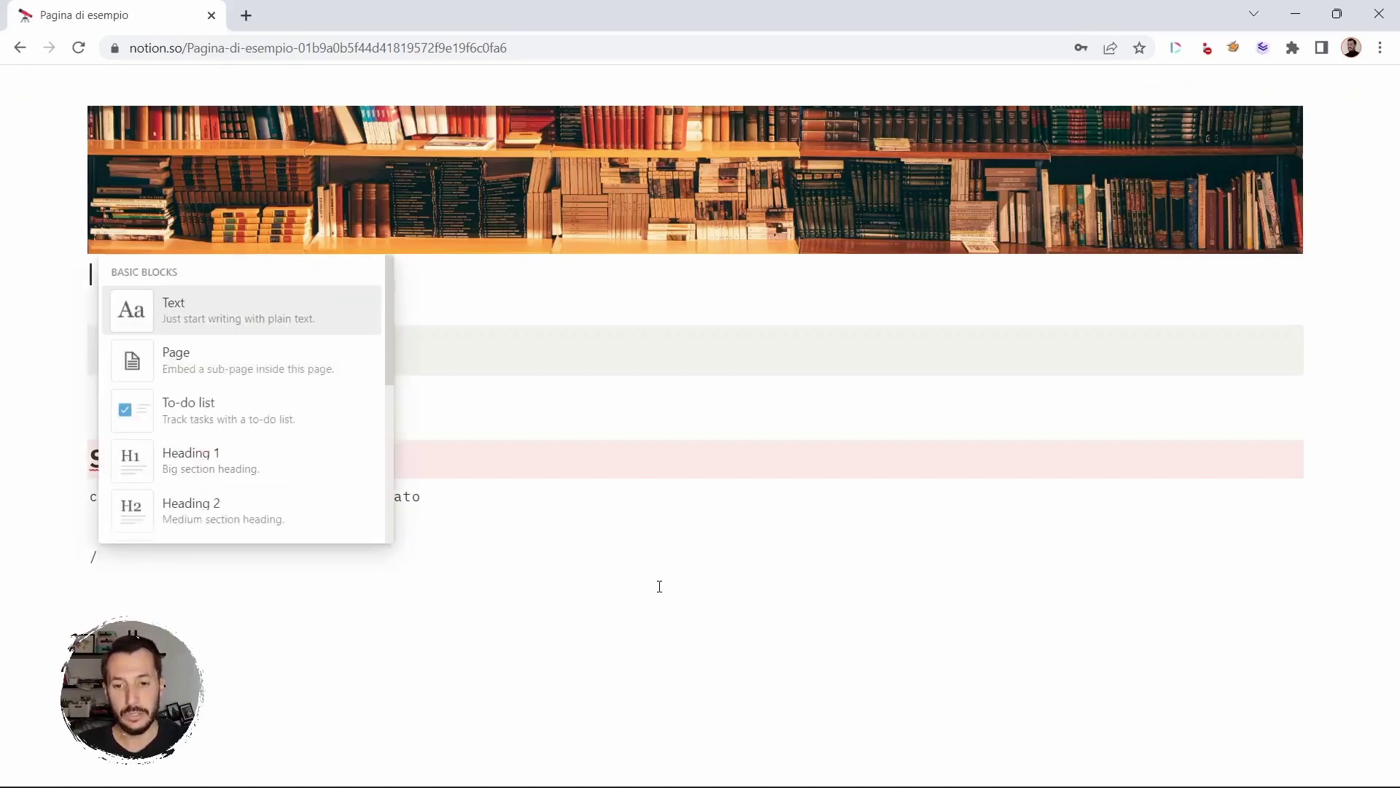
pyautogui.write('da')
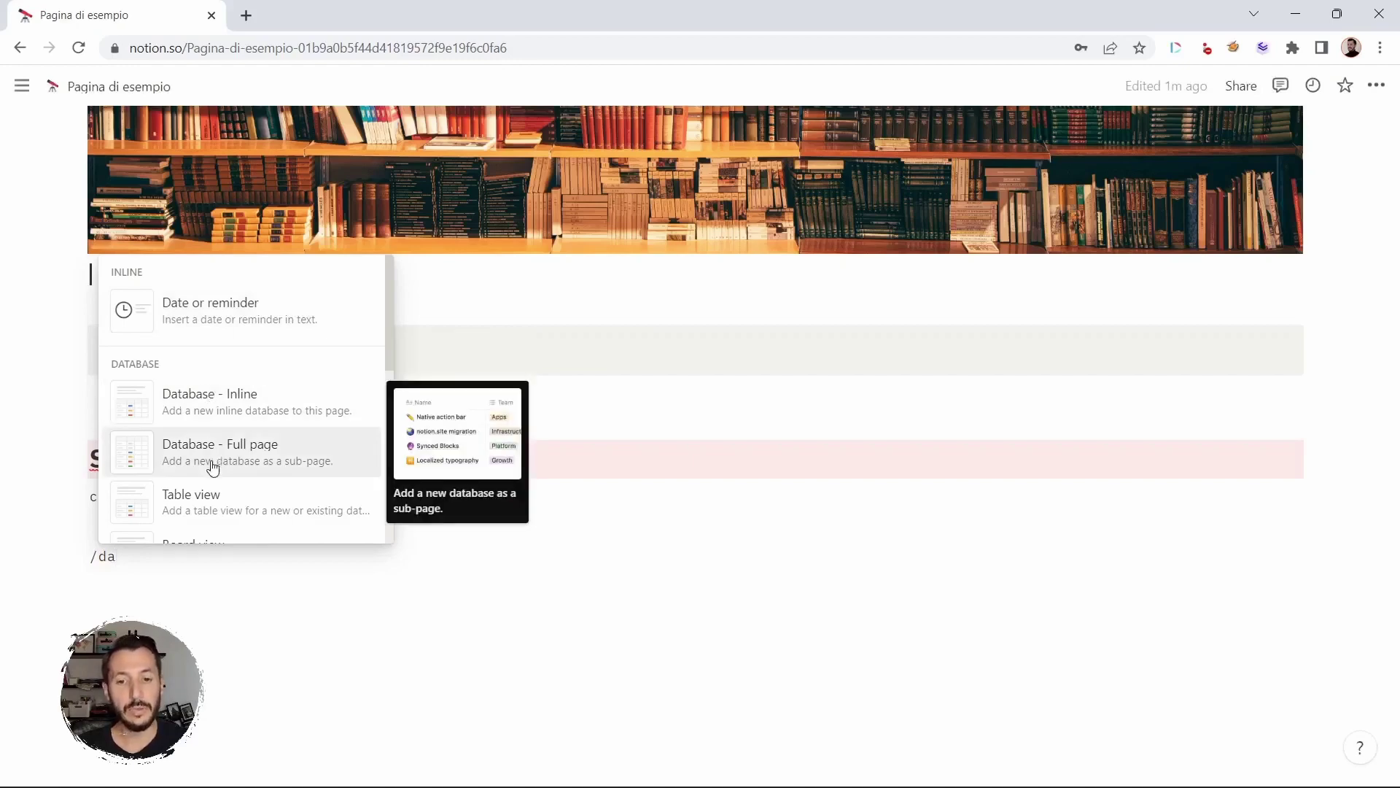
pyautogui.scroll(-2, 213, 467)
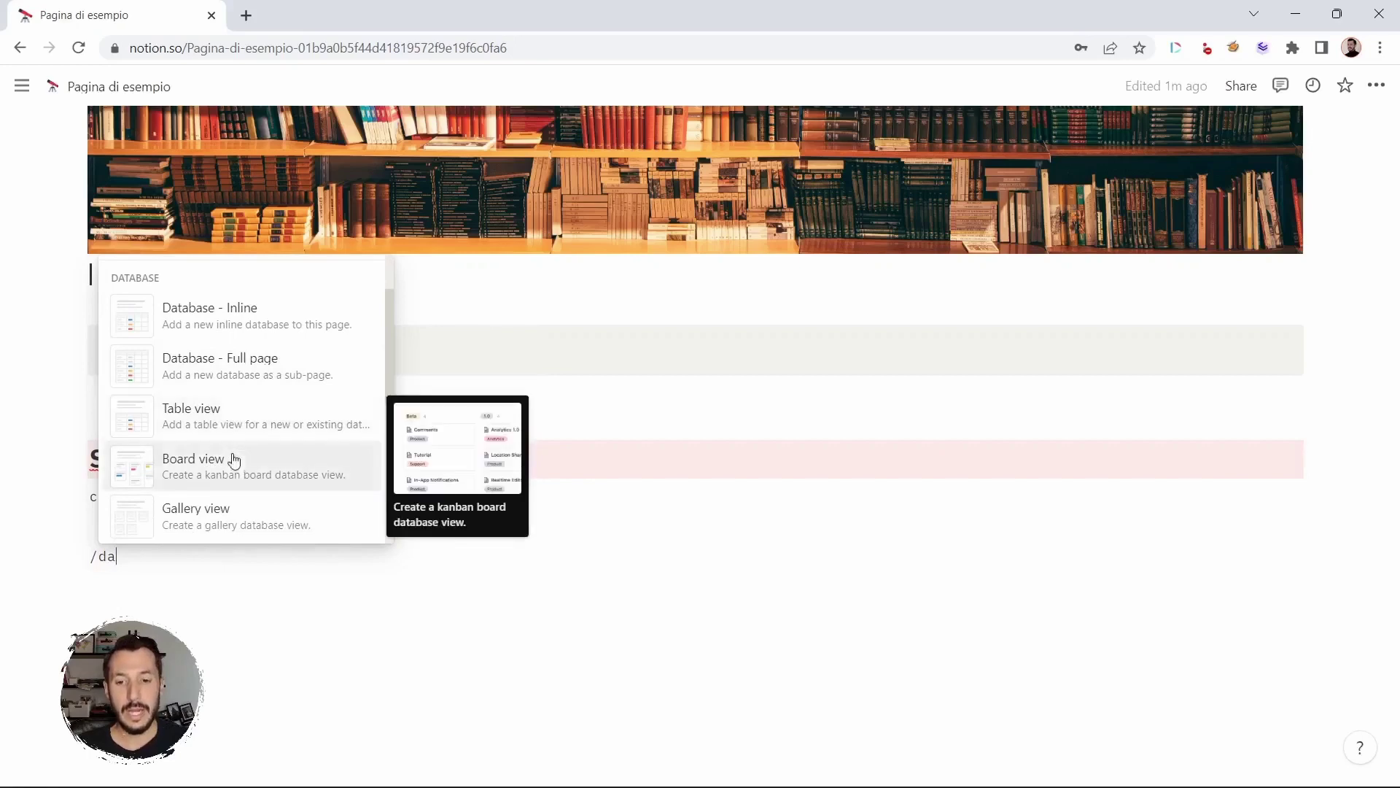
pyautogui.scroll(-2, 232, 477)
pyautogui.scroll(-1, 233, 475)
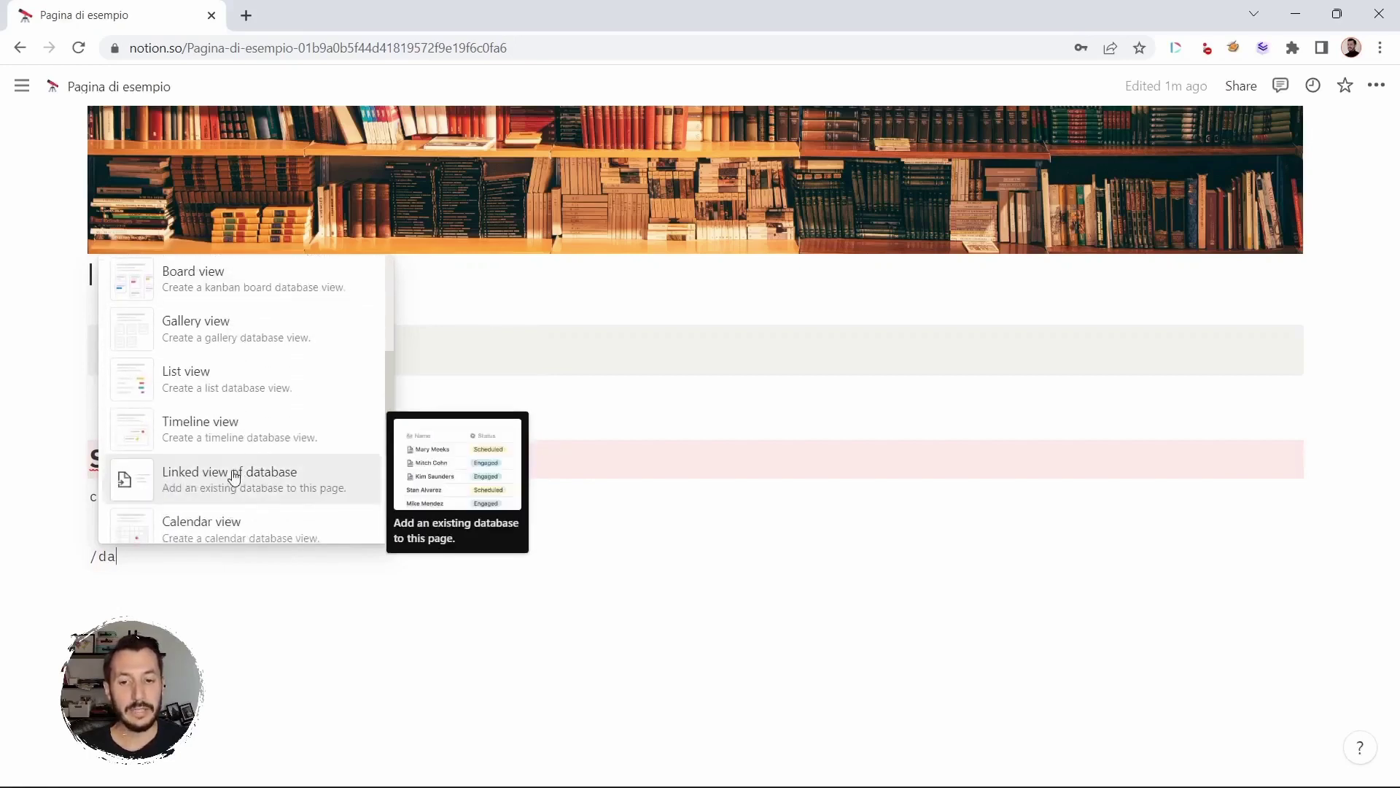
pyautogui.scroll(4, 234, 474)
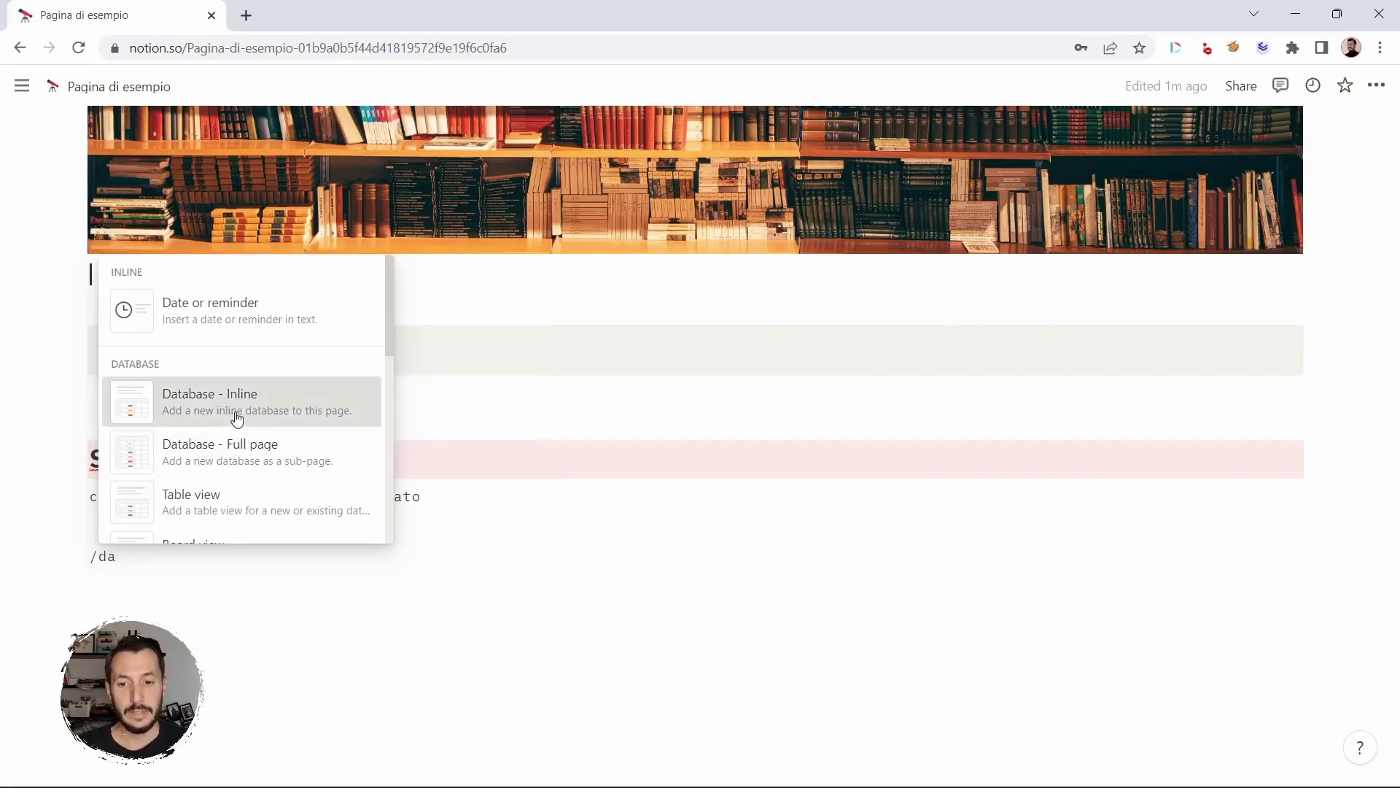
pyautogui.click(236, 413)
pyautogui.scroll(-3, 496, 528)
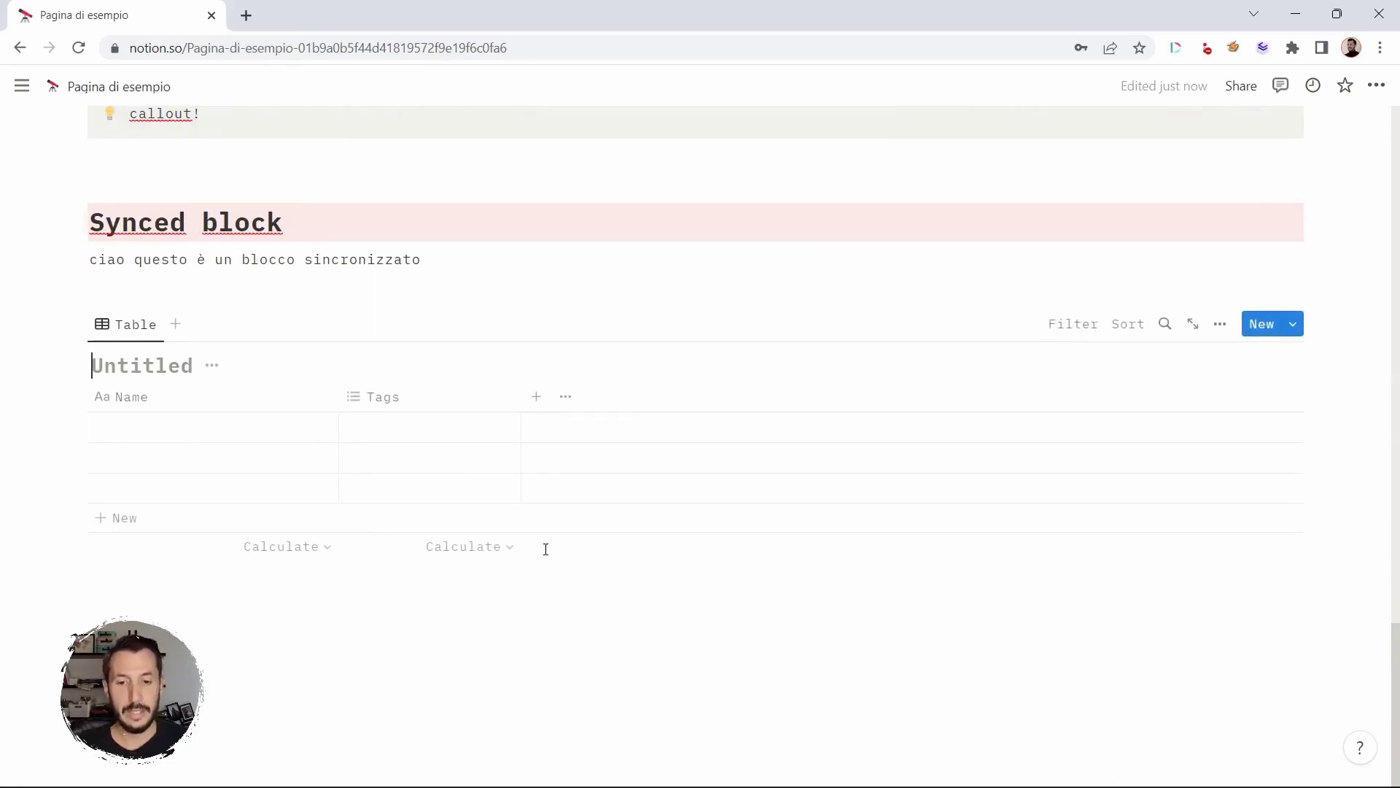
pyautogui.write('Database 1')
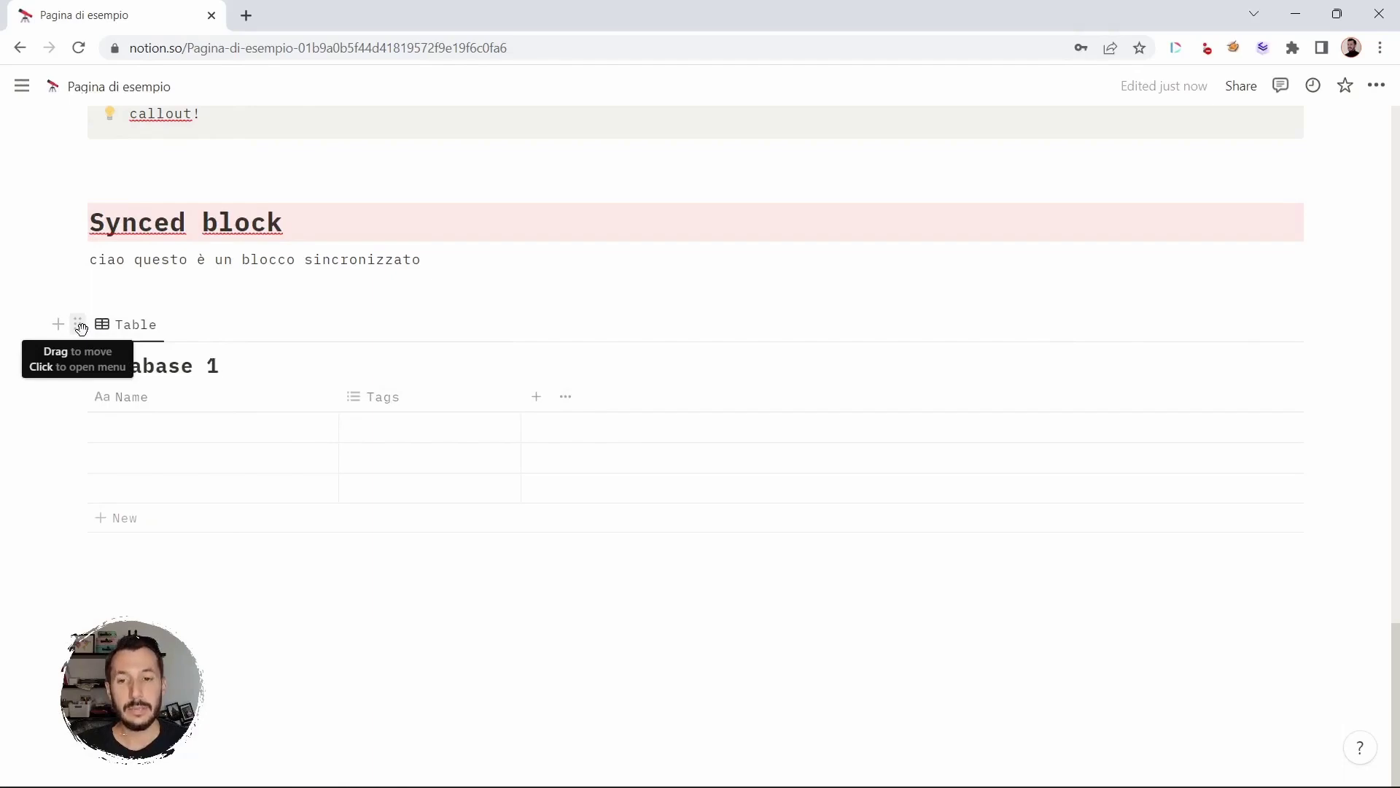
# Step: Turn the inline Database 1 into a page and open that page
pyautogui.click(79, 324)
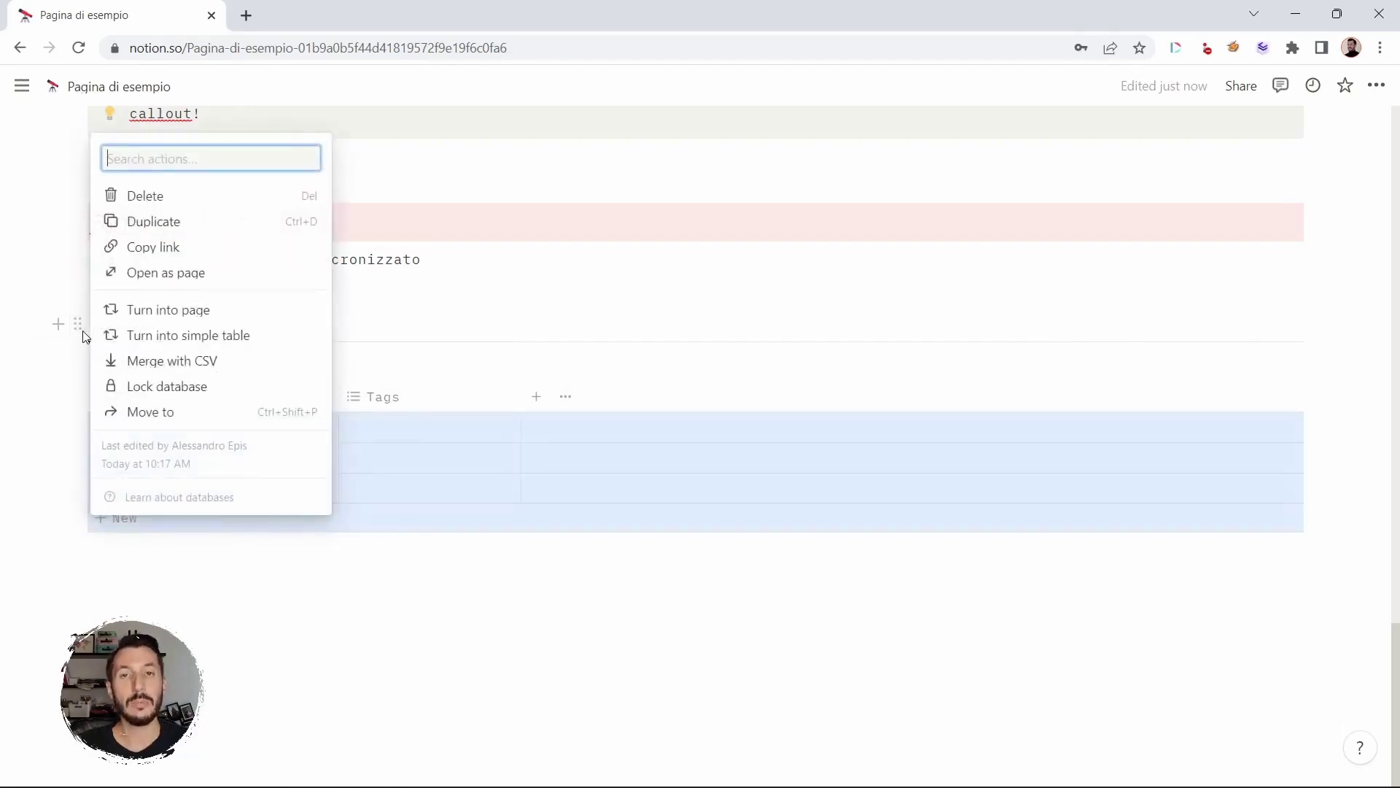
pyautogui.click(195, 310)
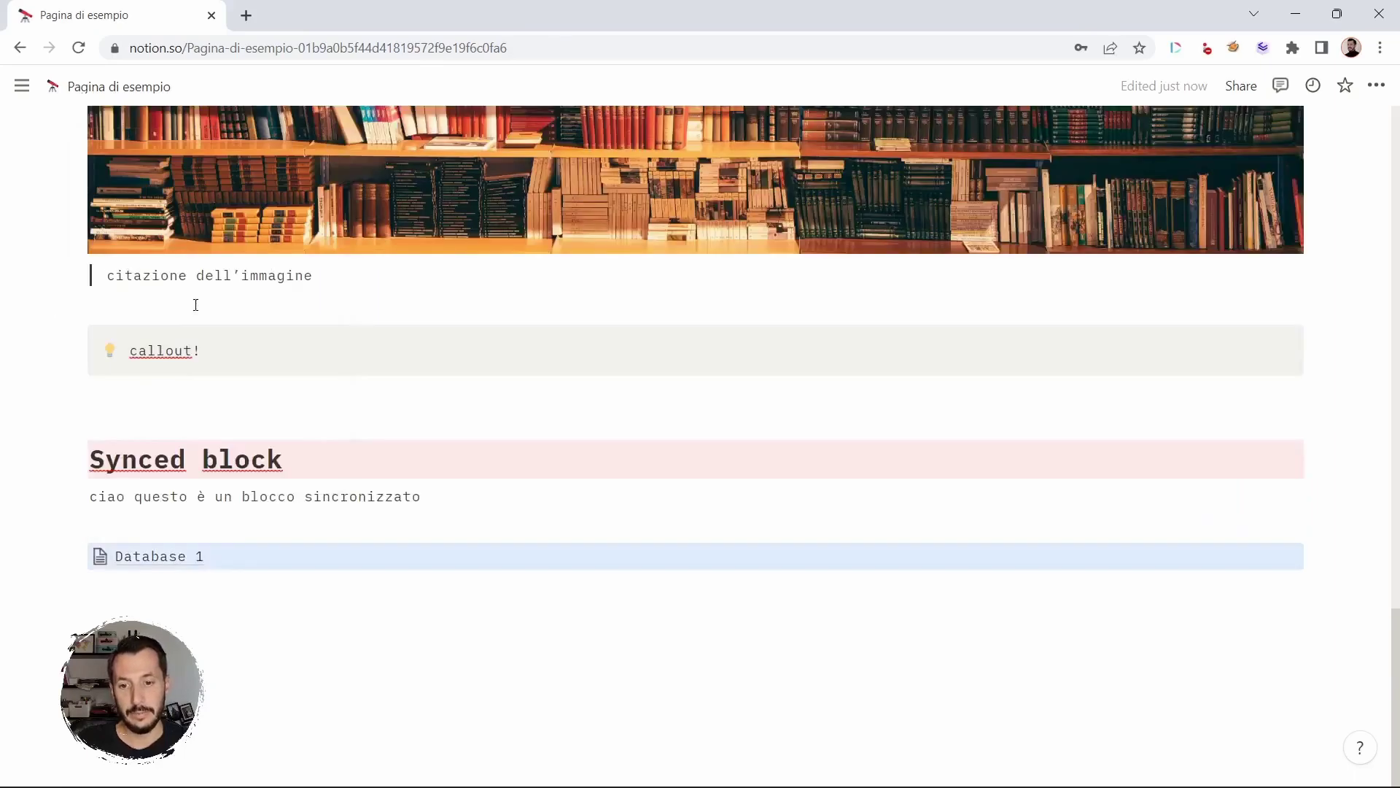
pyautogui.click(169, 558)
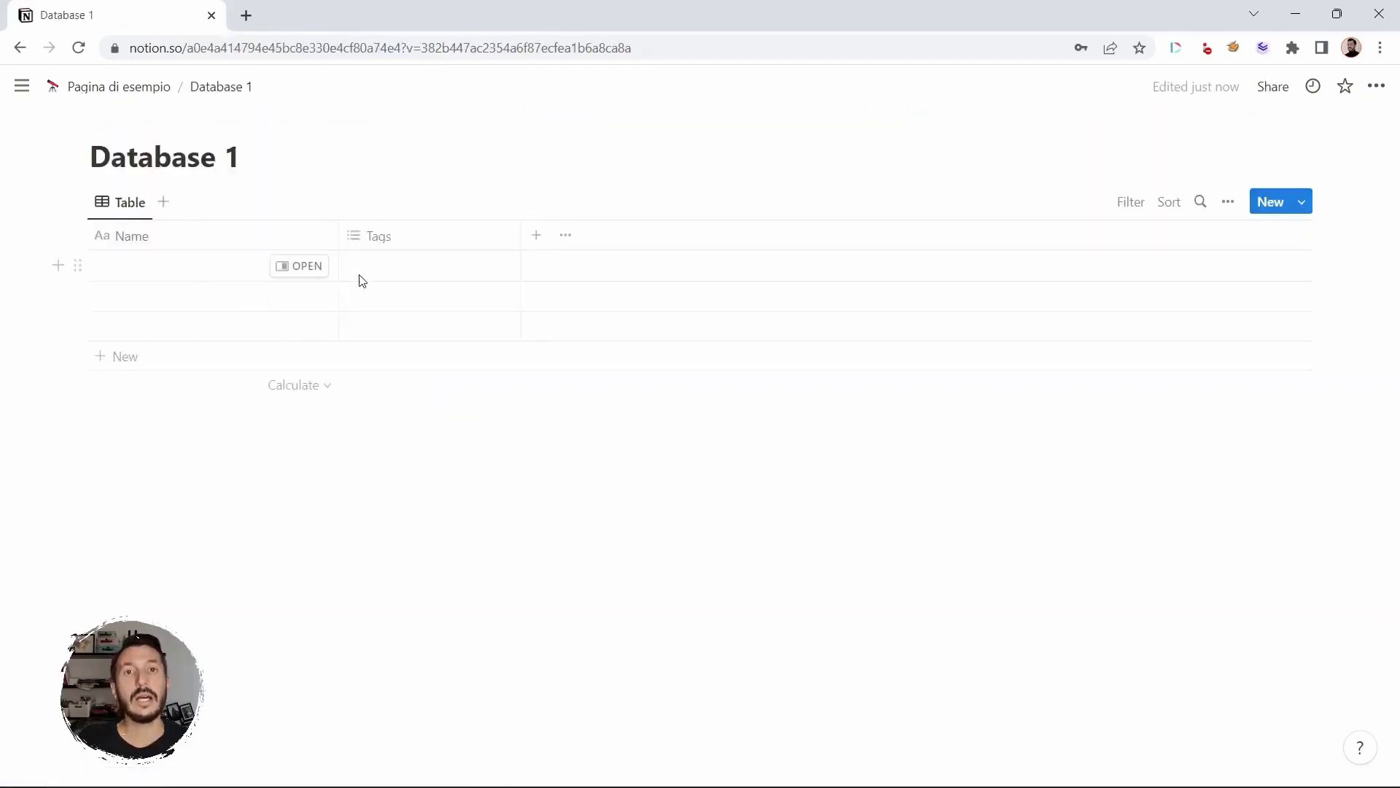
# Step: Return to Pagina di esempio and turn the Database 1 page back into an inline database
pyautogui.click(152, 89)
pyautogui.scroll(-10, 401, 366)
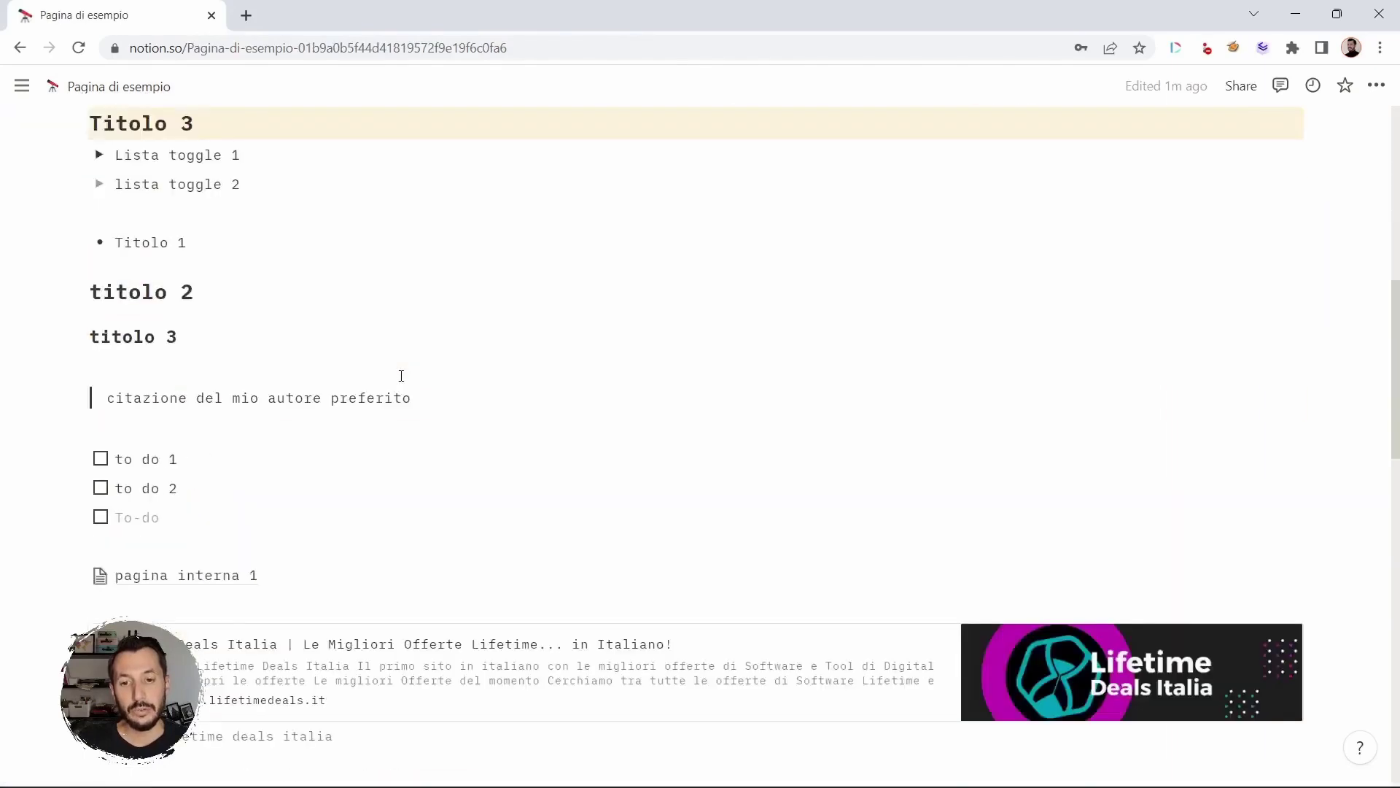
pyautogui.scroll(-8, 402, 382)
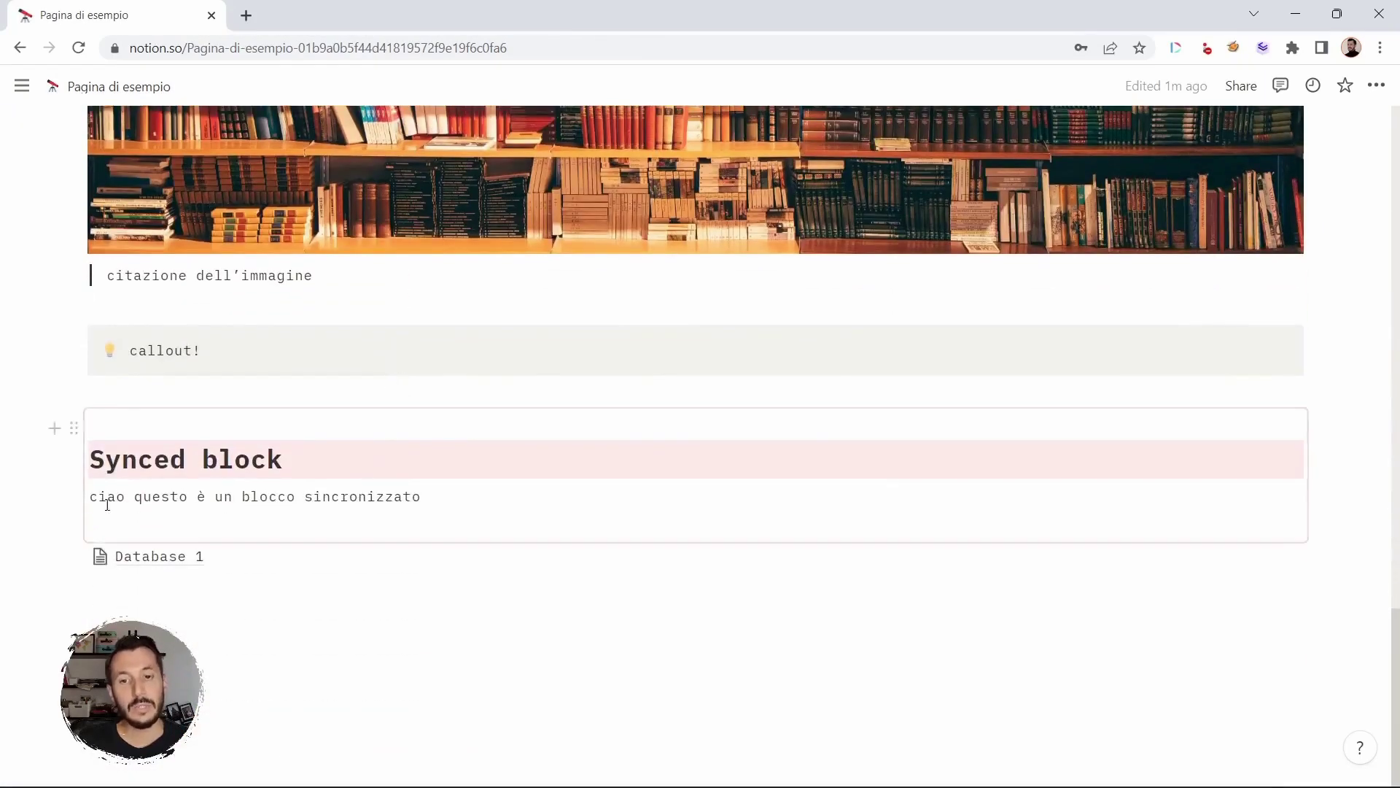
pyautogui.click(78, 557)
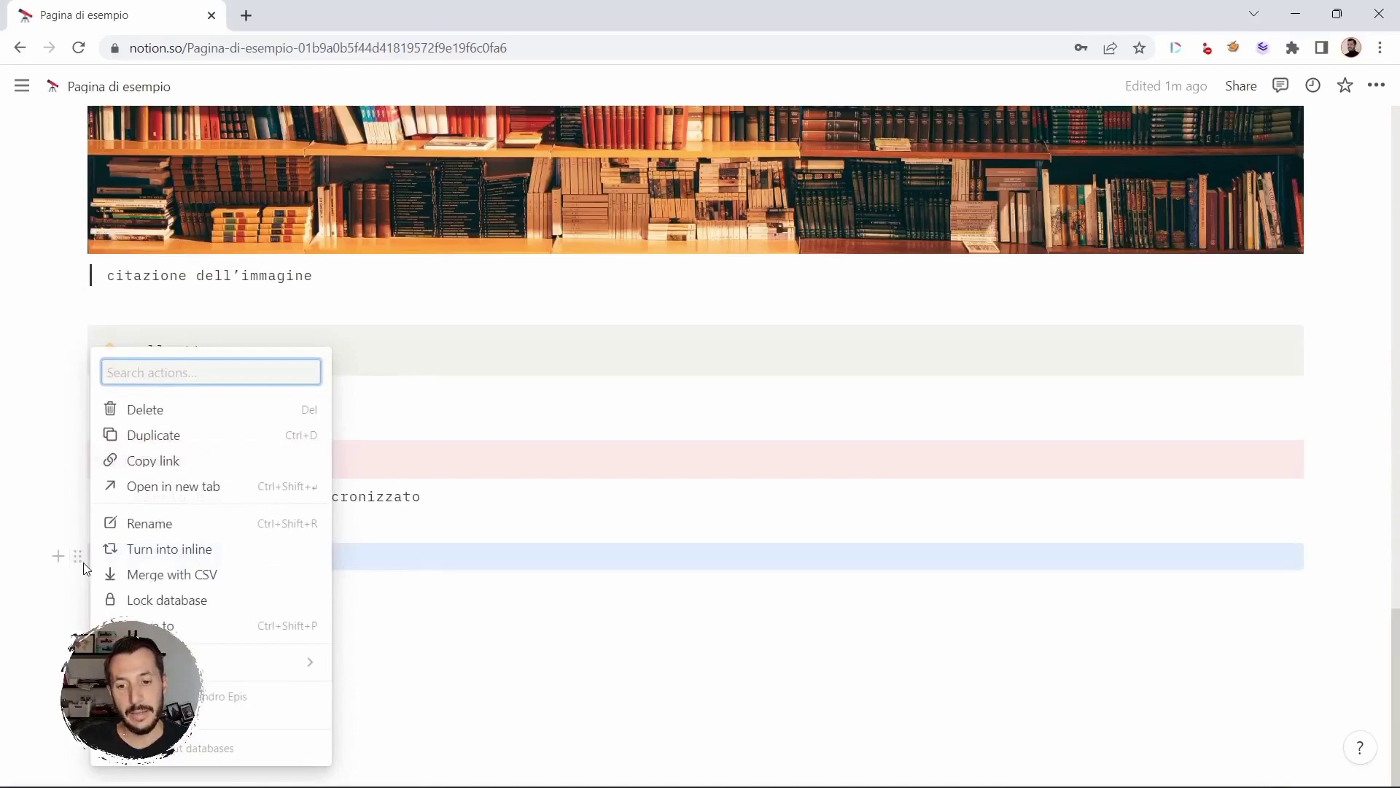
pyautogui.click(178, 551)
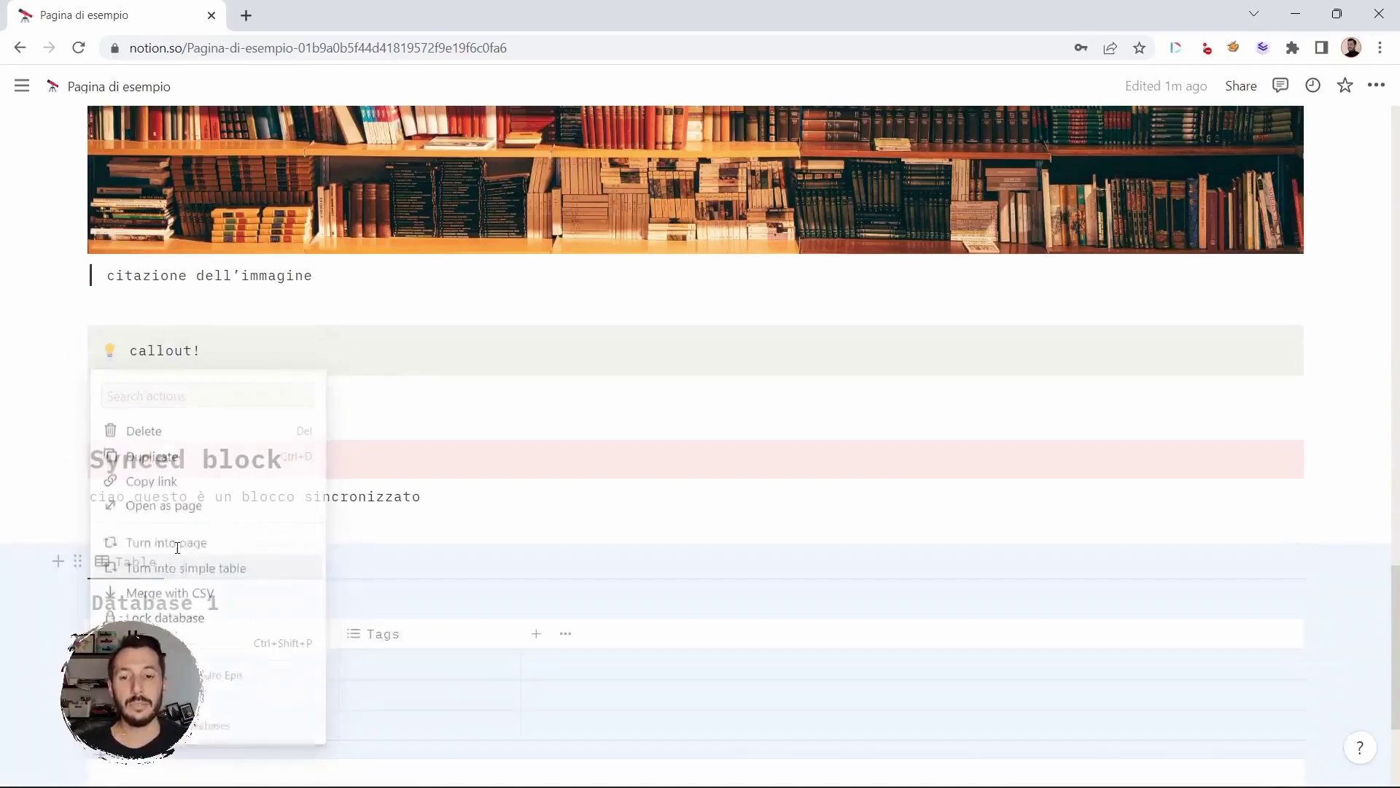
# Step: Name the first two entries of Database 1 "Task 1" and "Task 2"
pyautogui.scroll(-3, 398, 490)
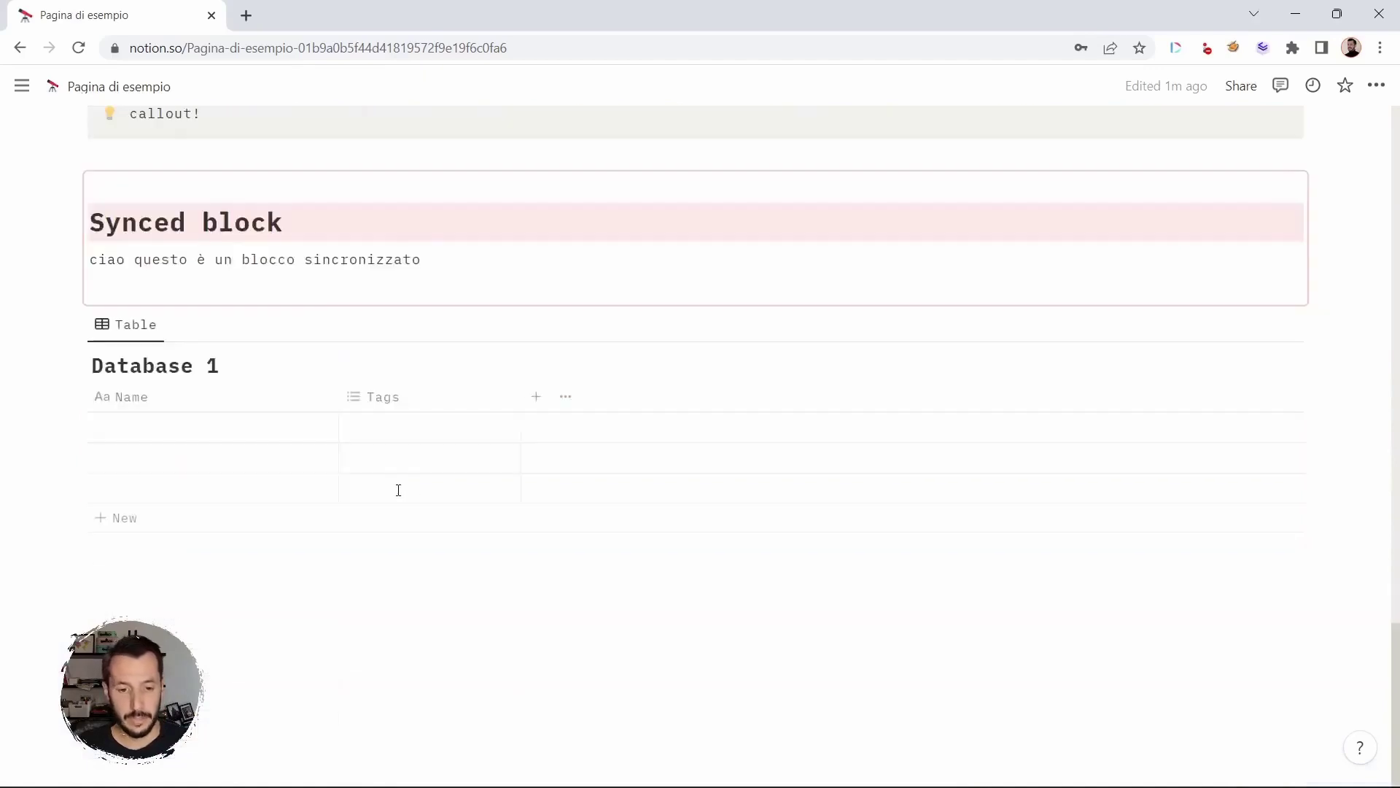
pyautogui.click(203, 423)
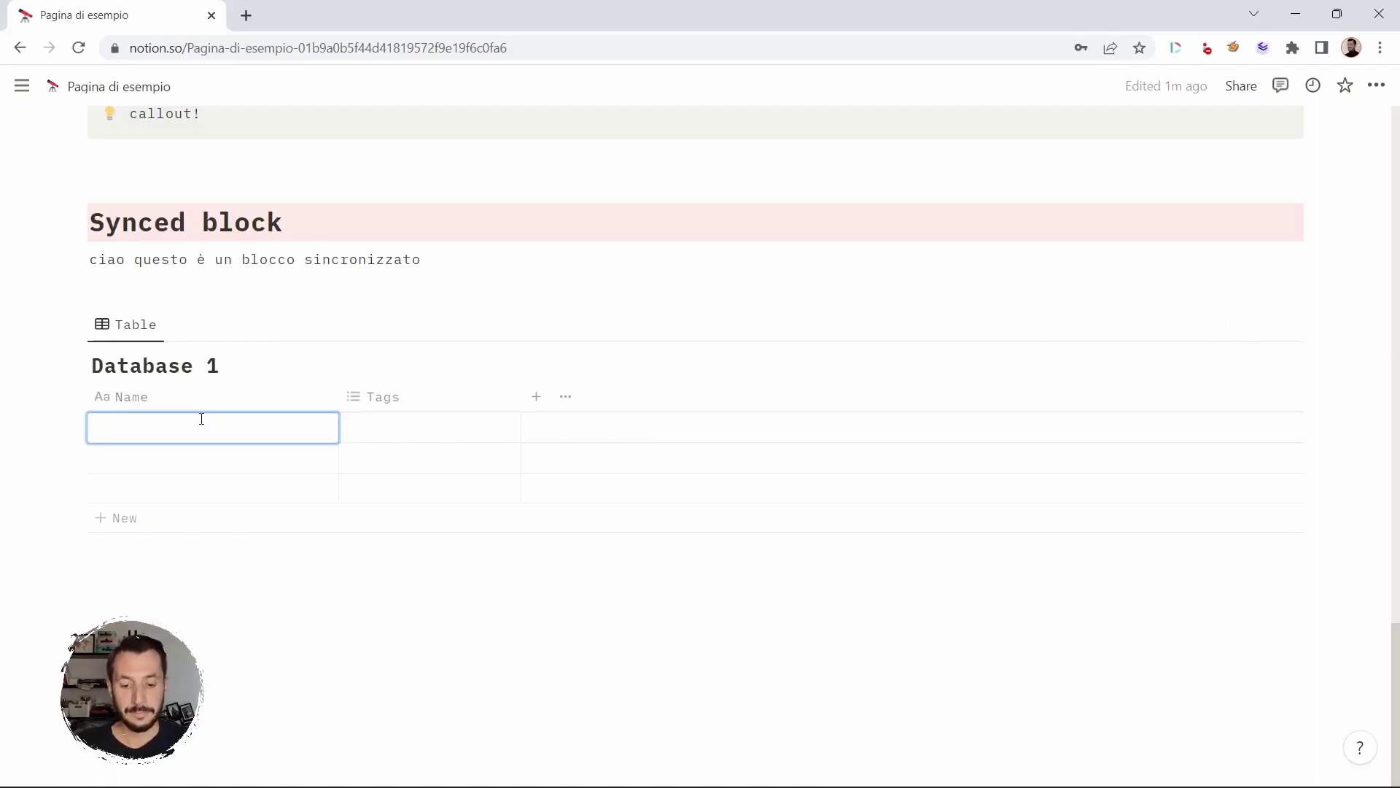
pyautogui.write('Task 1')
pyautogui.press('Return')
pyautogui.write('Task 2')
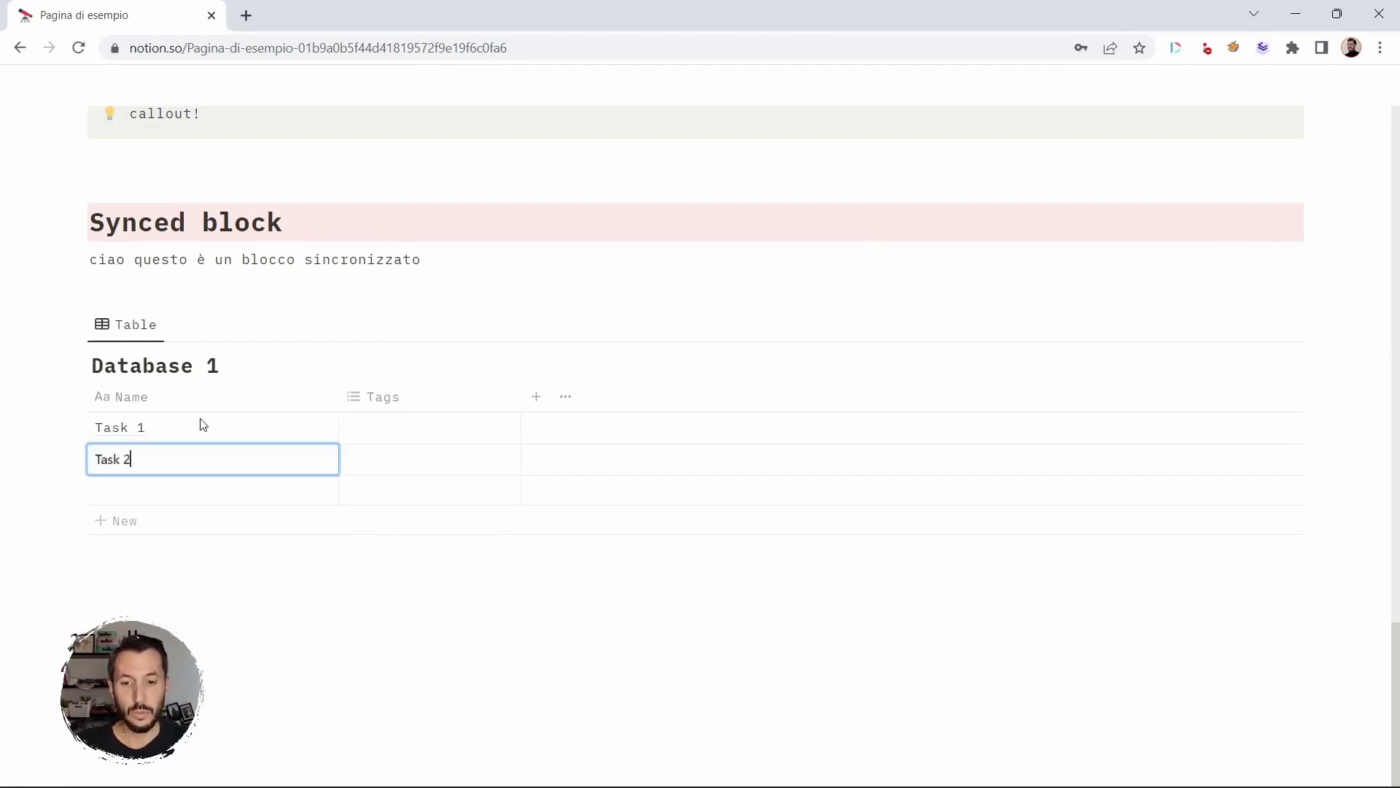
pyautogui.press('Return')
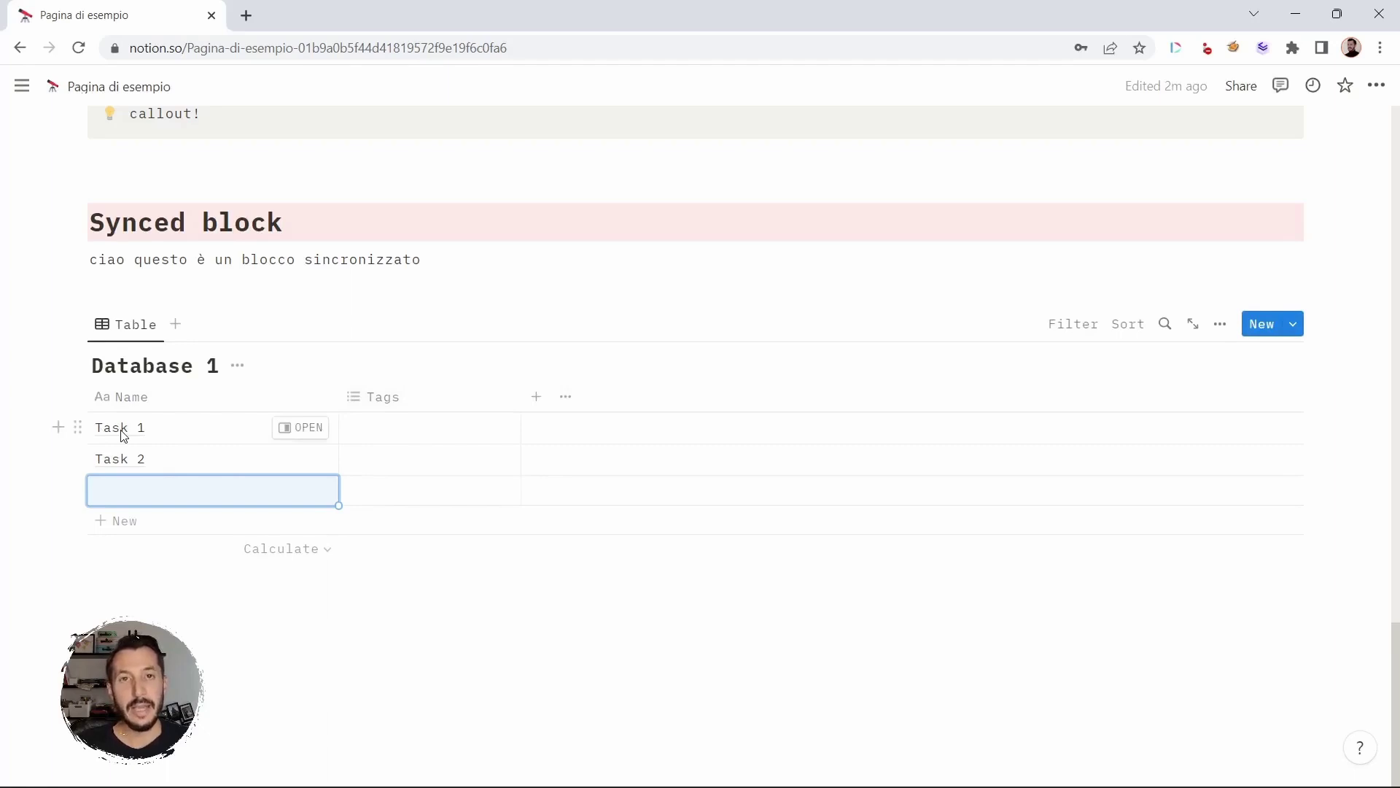
# Step: Open the Task 1 entry as a full page and start its content as an empty page
pyautogui.click(299, 433)
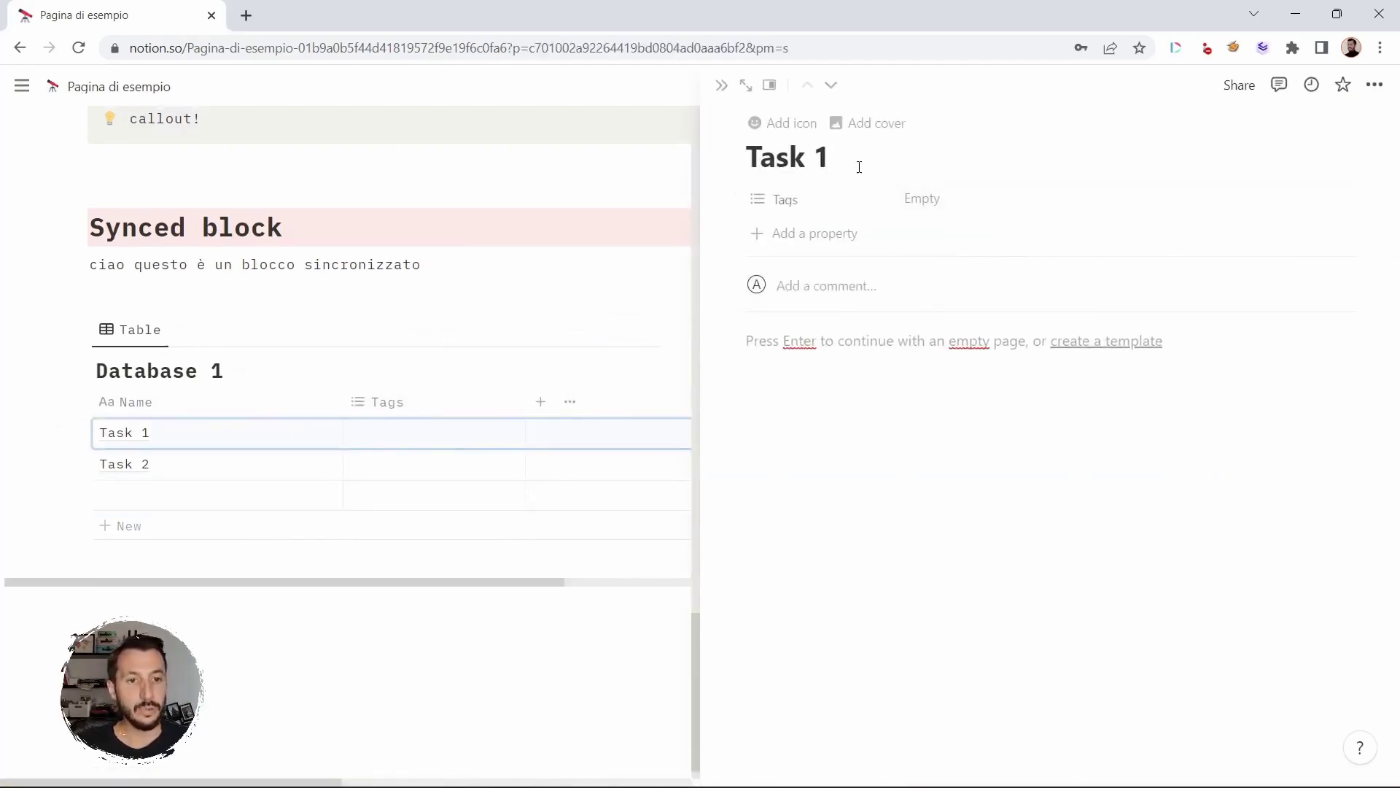
pyautogui.click(745, 85)
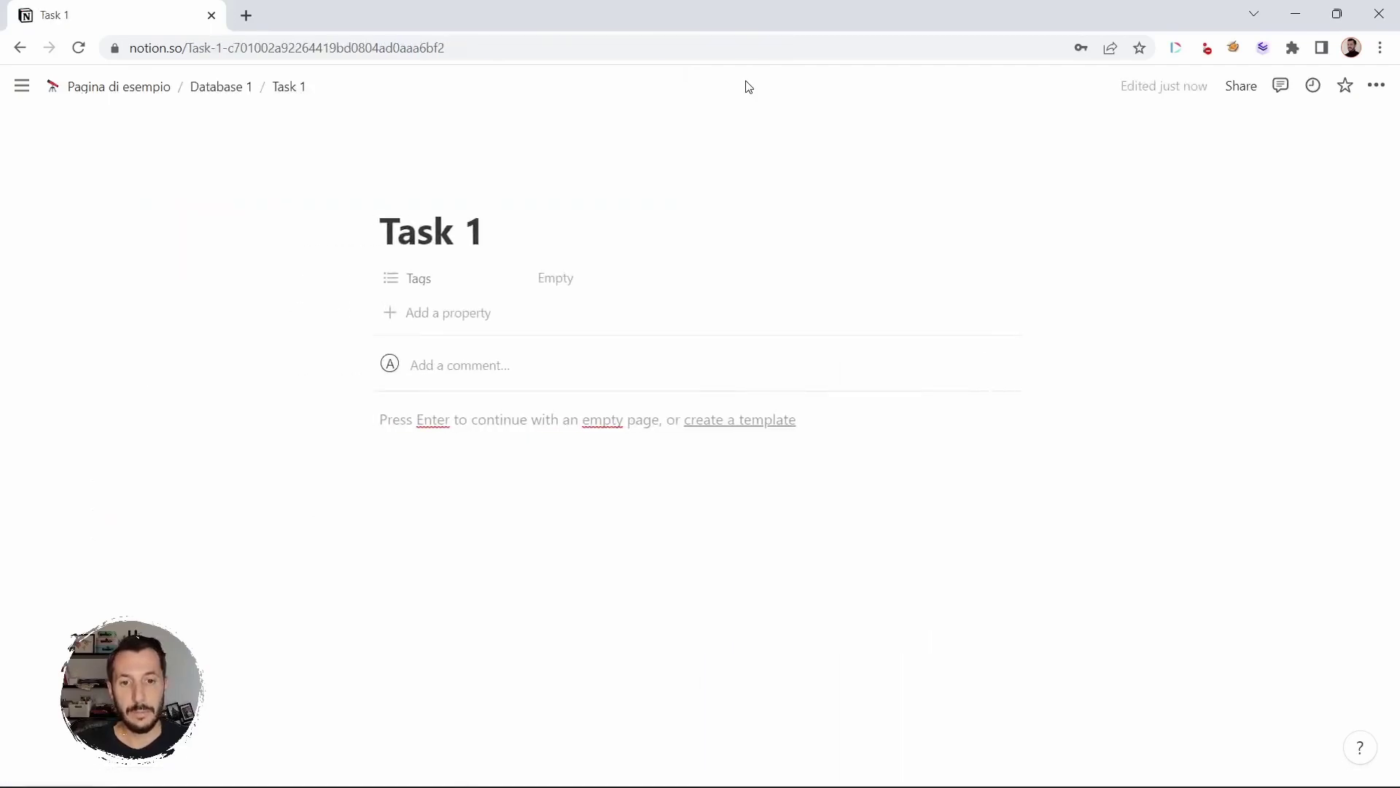
pyautogui.moveTo(518, 195)
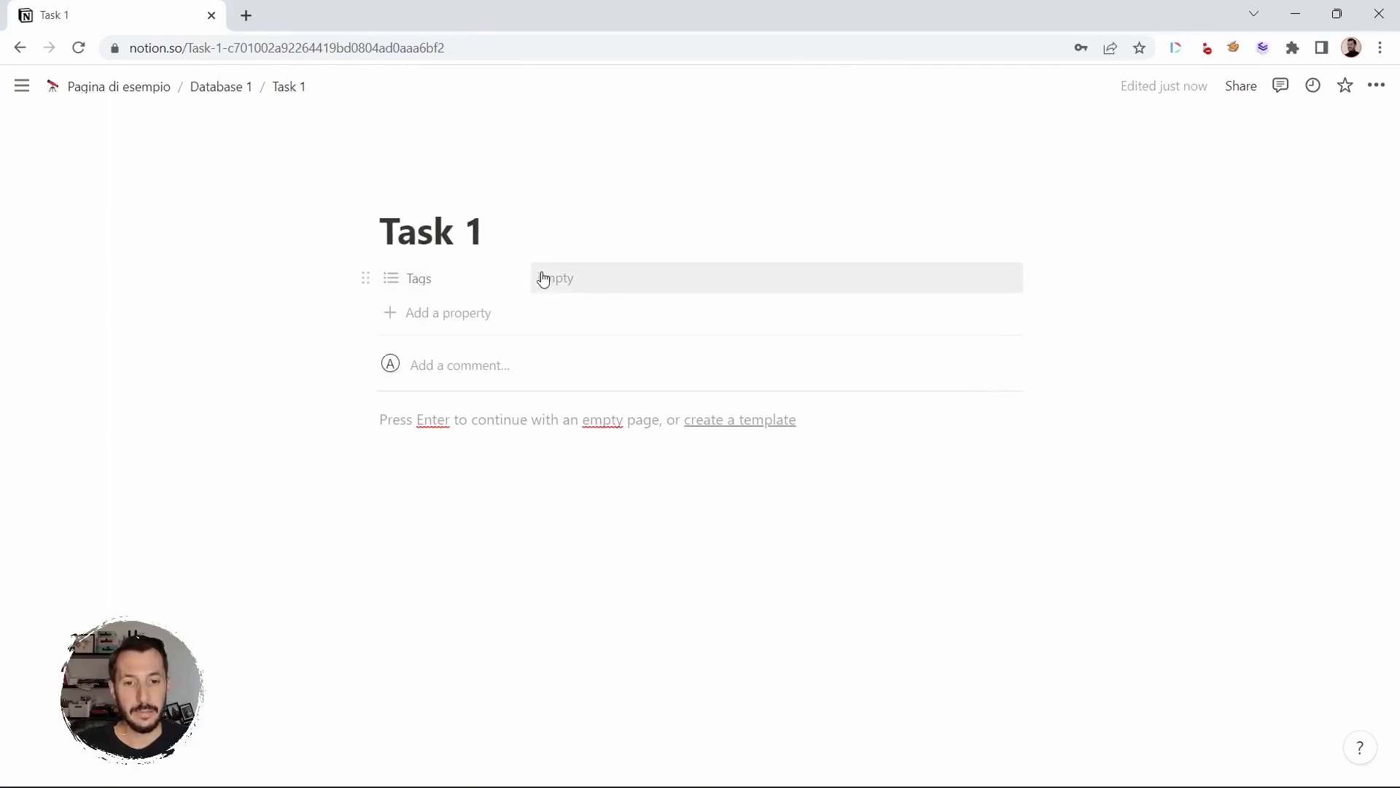
pyautogui.click(464, 423)
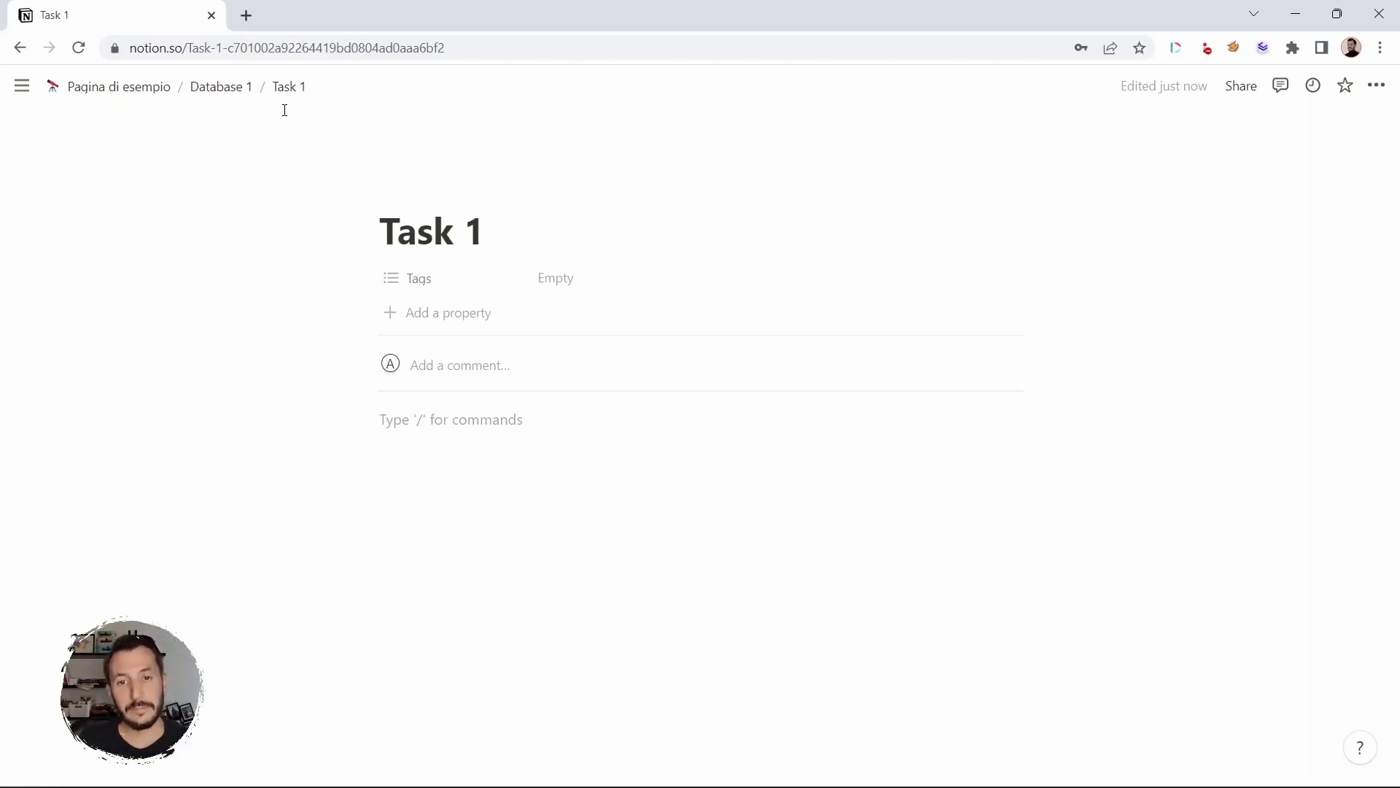
# Step: Go to the full-page view of Database 1 and change the Tags property type to Checkbox
pyautogui.click(227, 96)
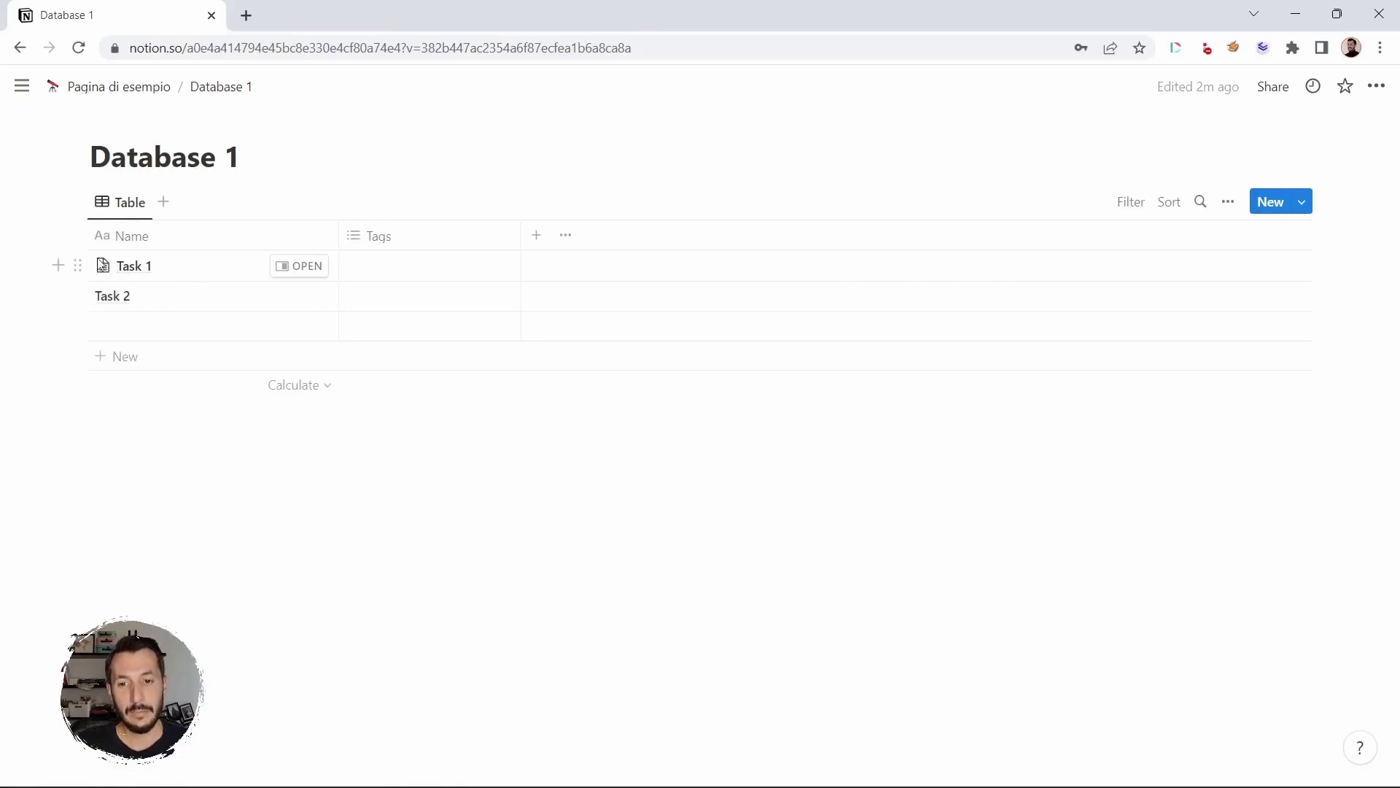
pyautogui.click(422, 234)
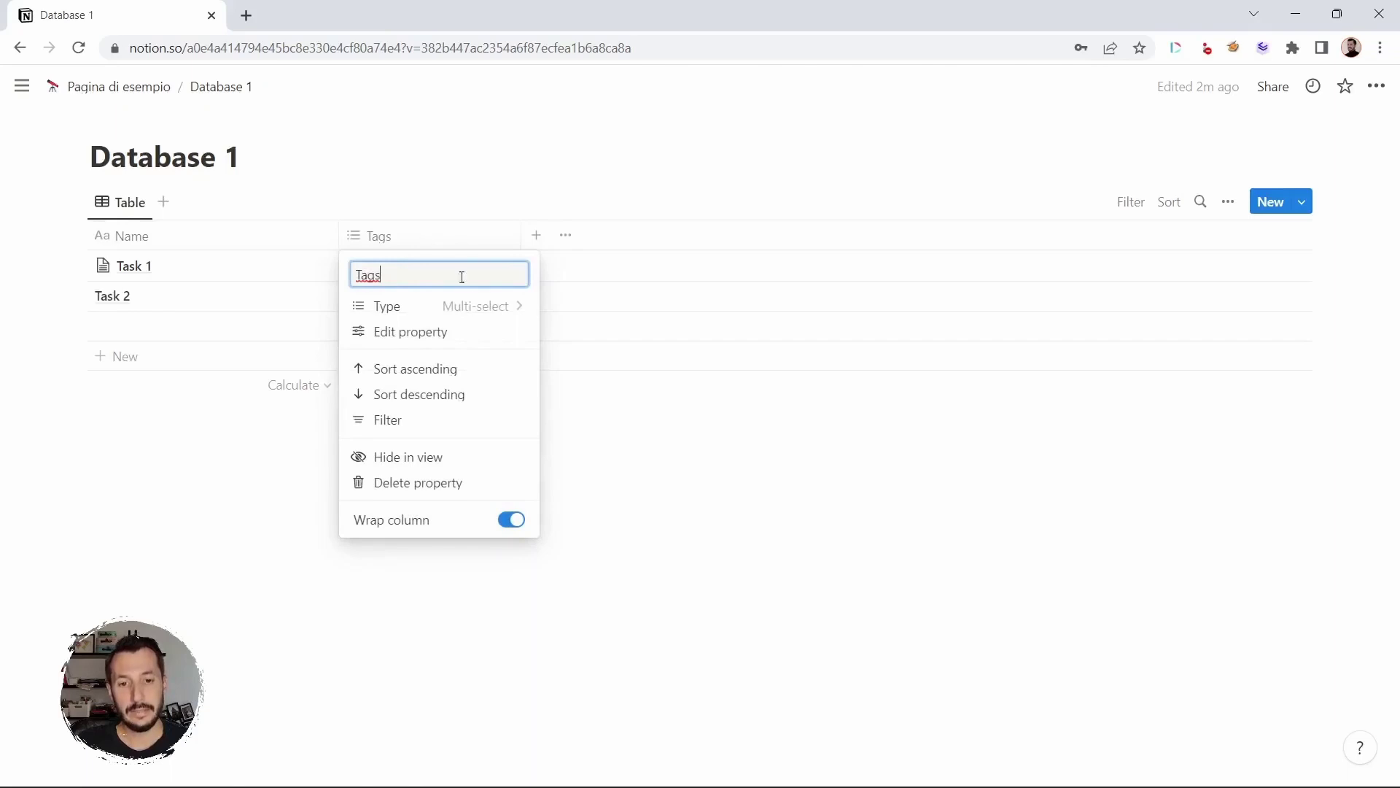
pyautogui.click(489, 319)
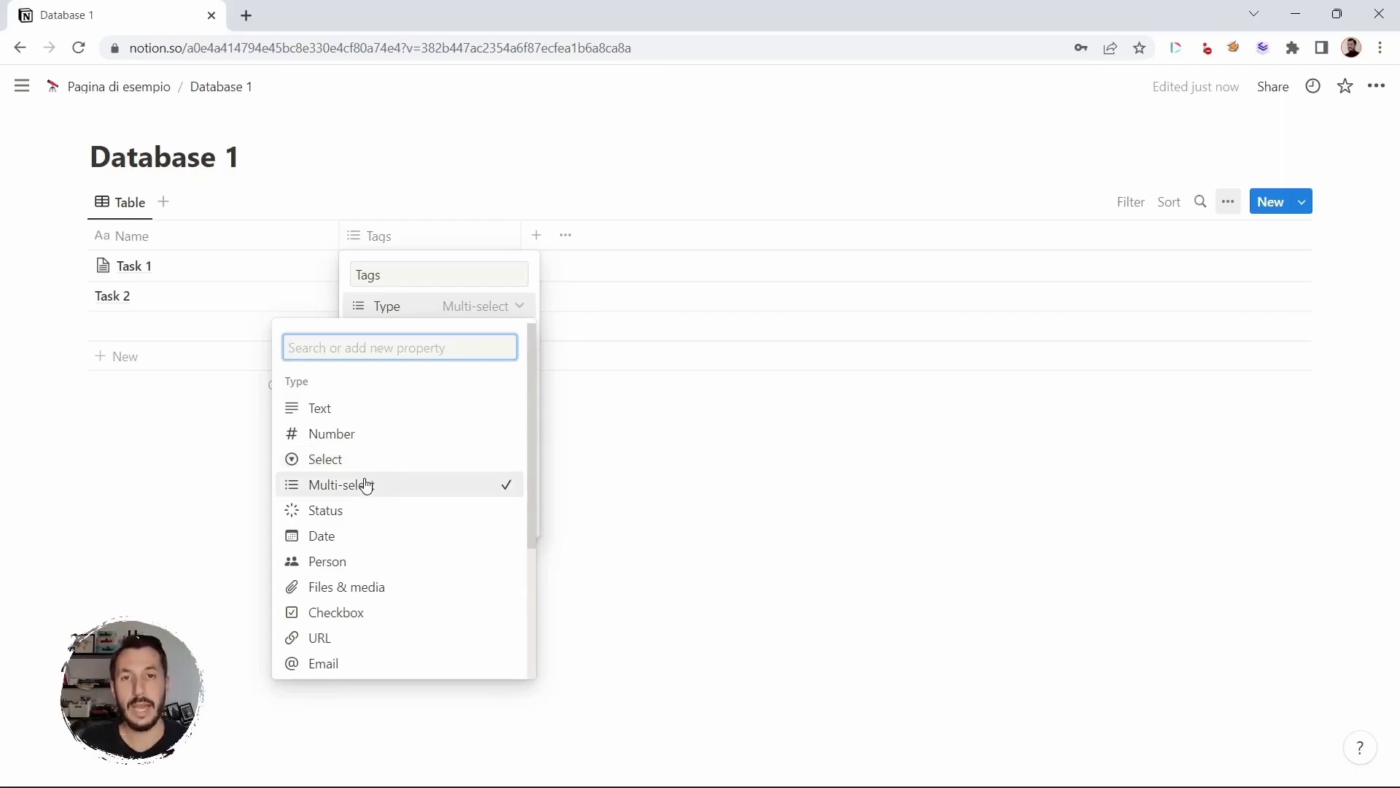
pyautogui.scroll(-1, 366, 486)
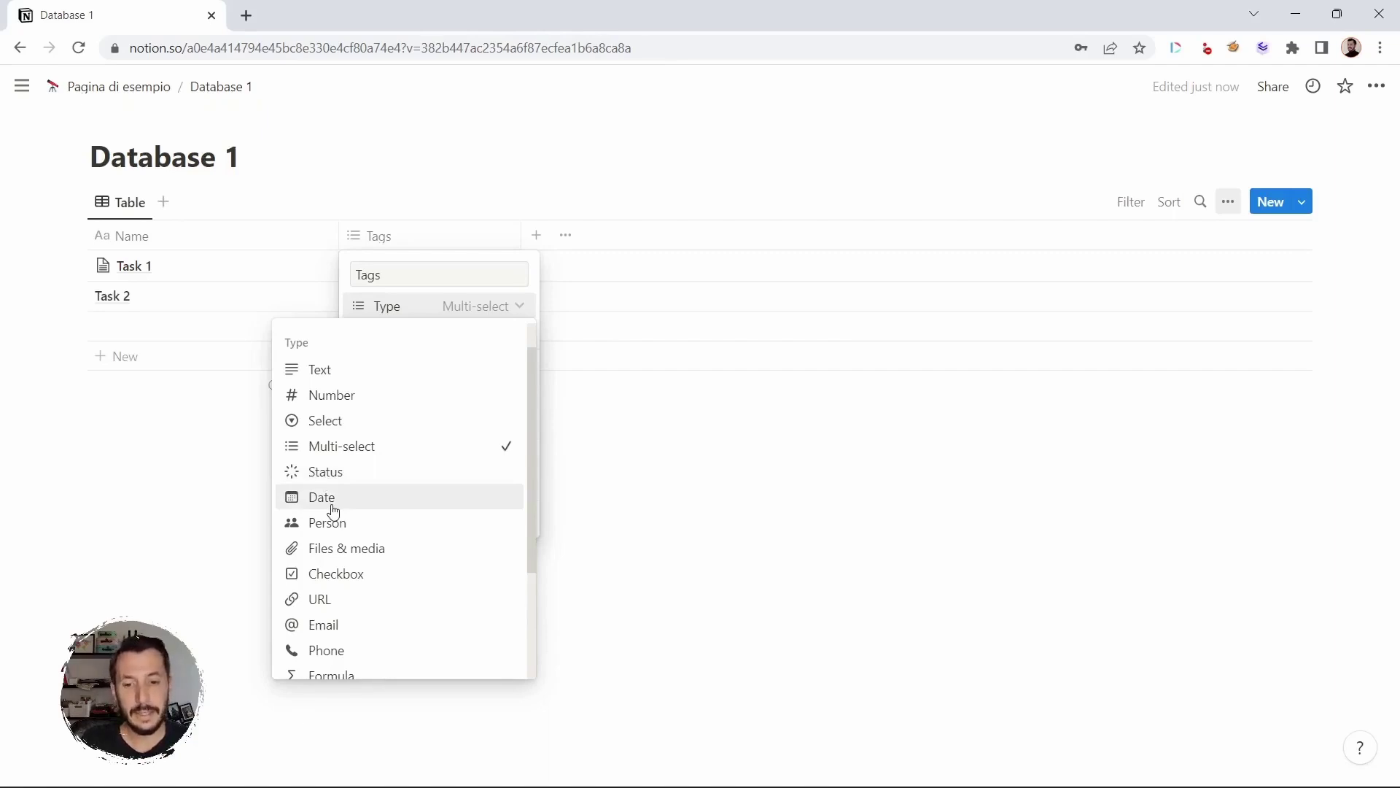
pyautogui.scroll(-1, 333, 511)
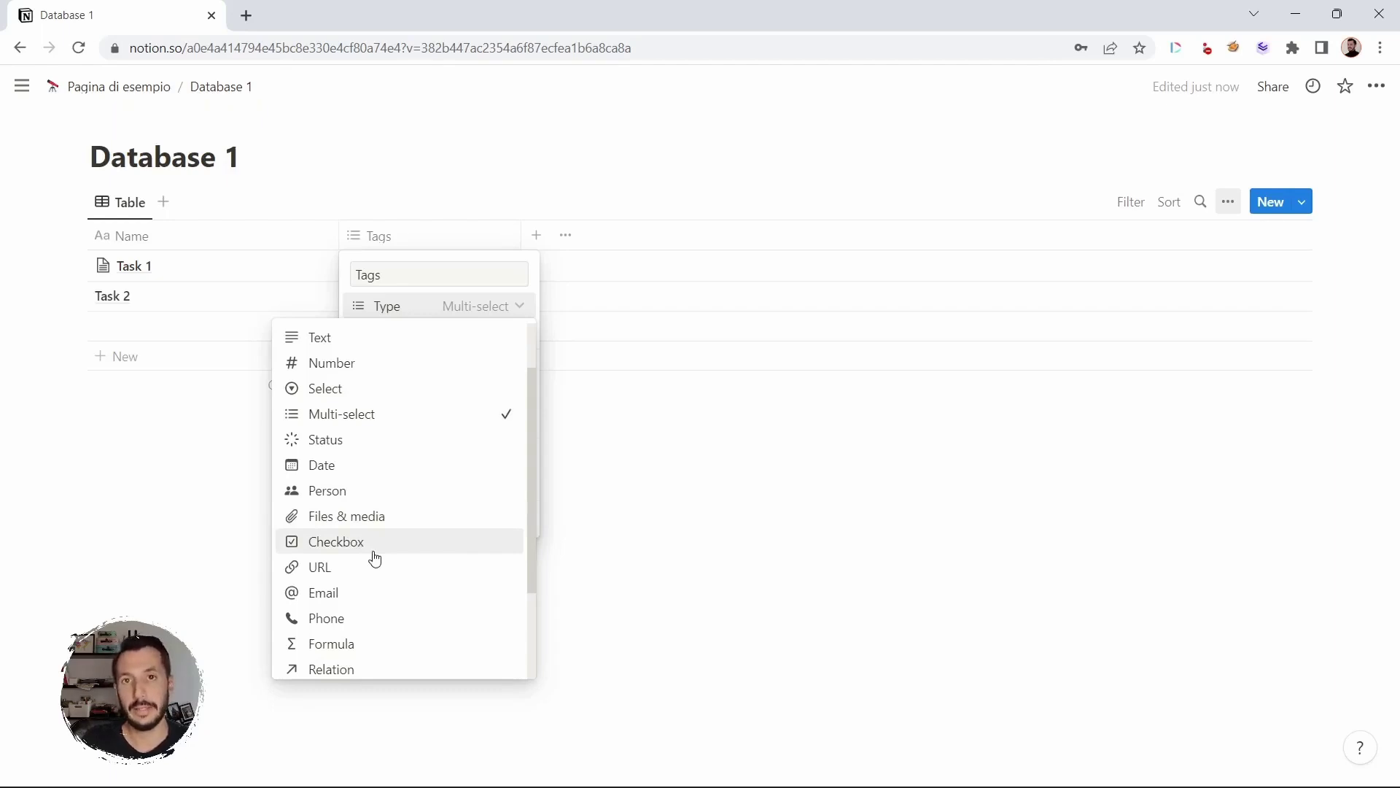
pyautogui.scroll(-1, 375, 558)
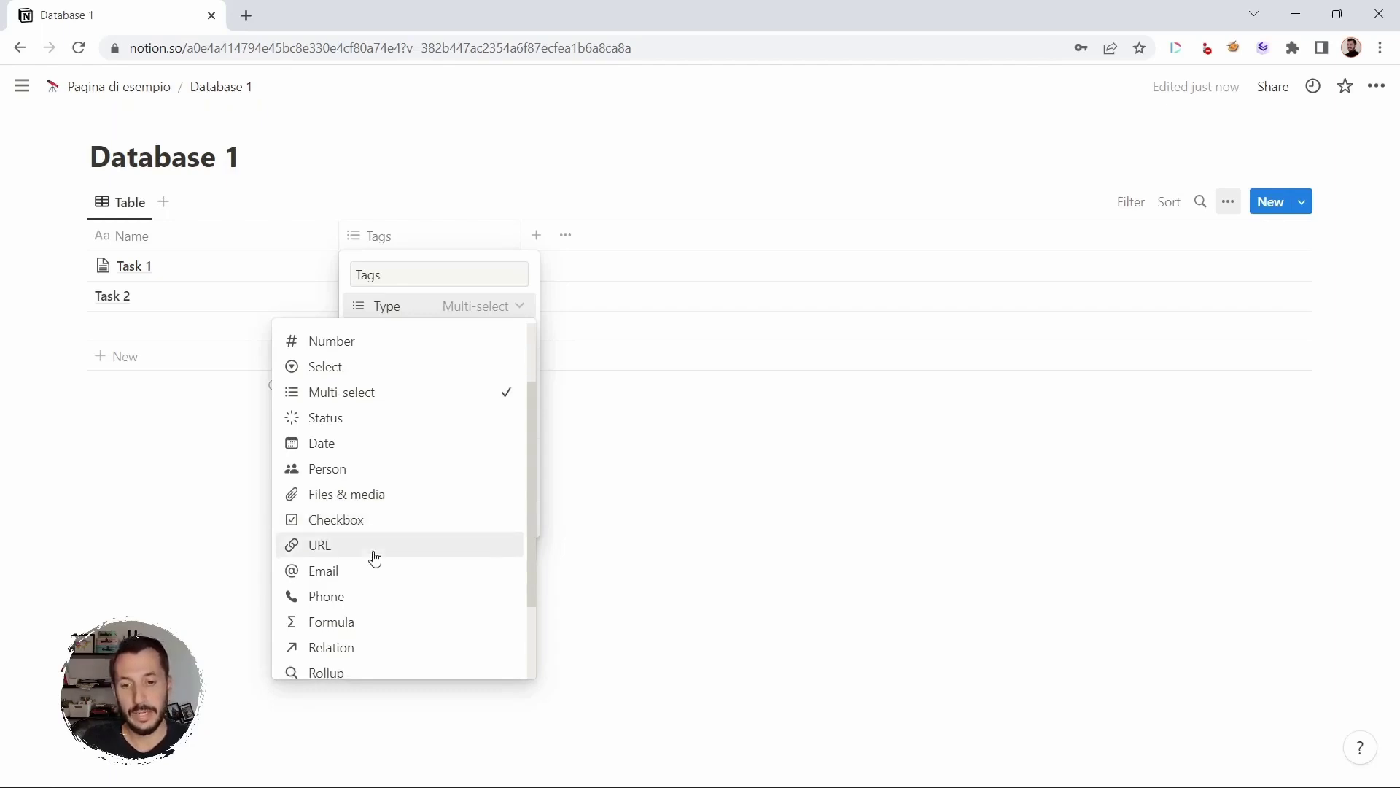
pyautogui.scroll(-1, 375, 558)
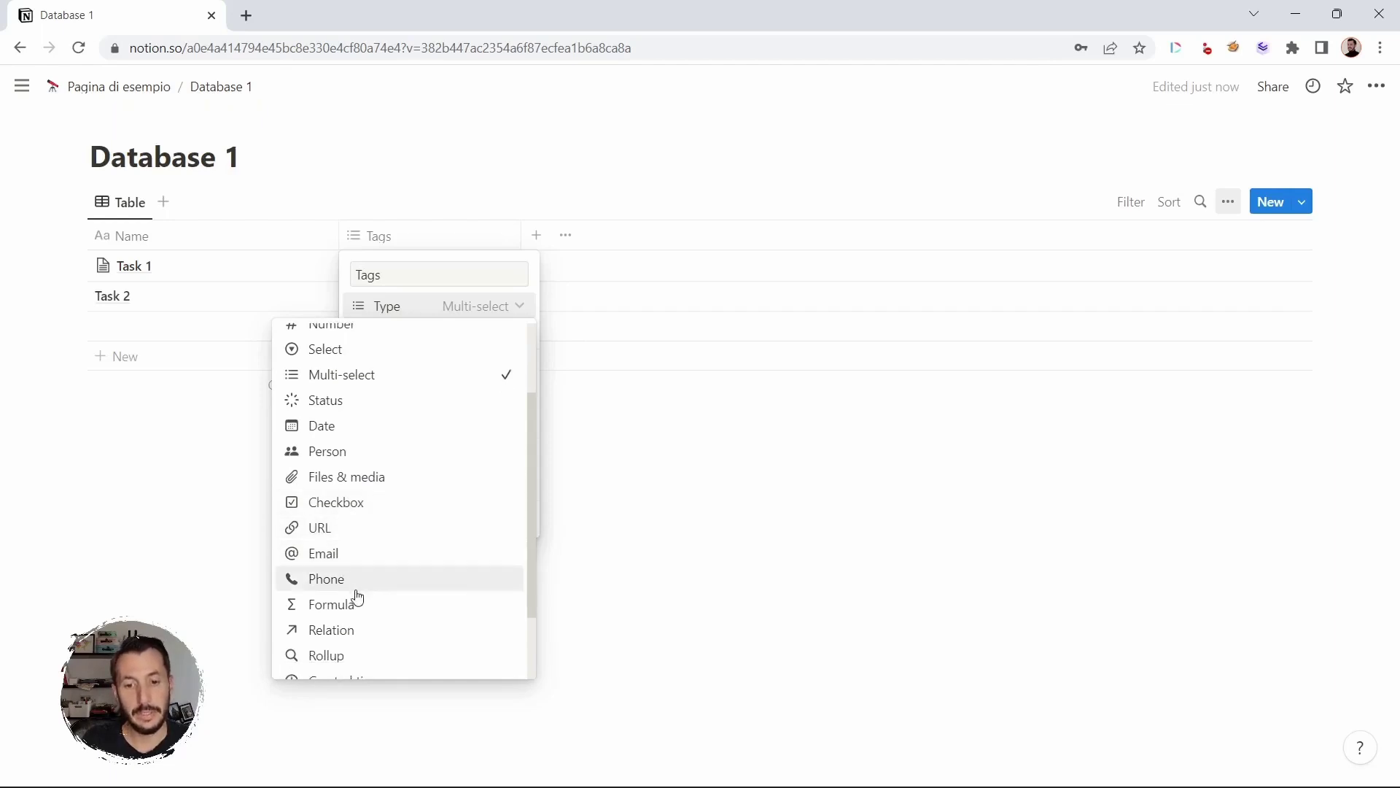
pyautogui.scroll(-3, 356, 595)
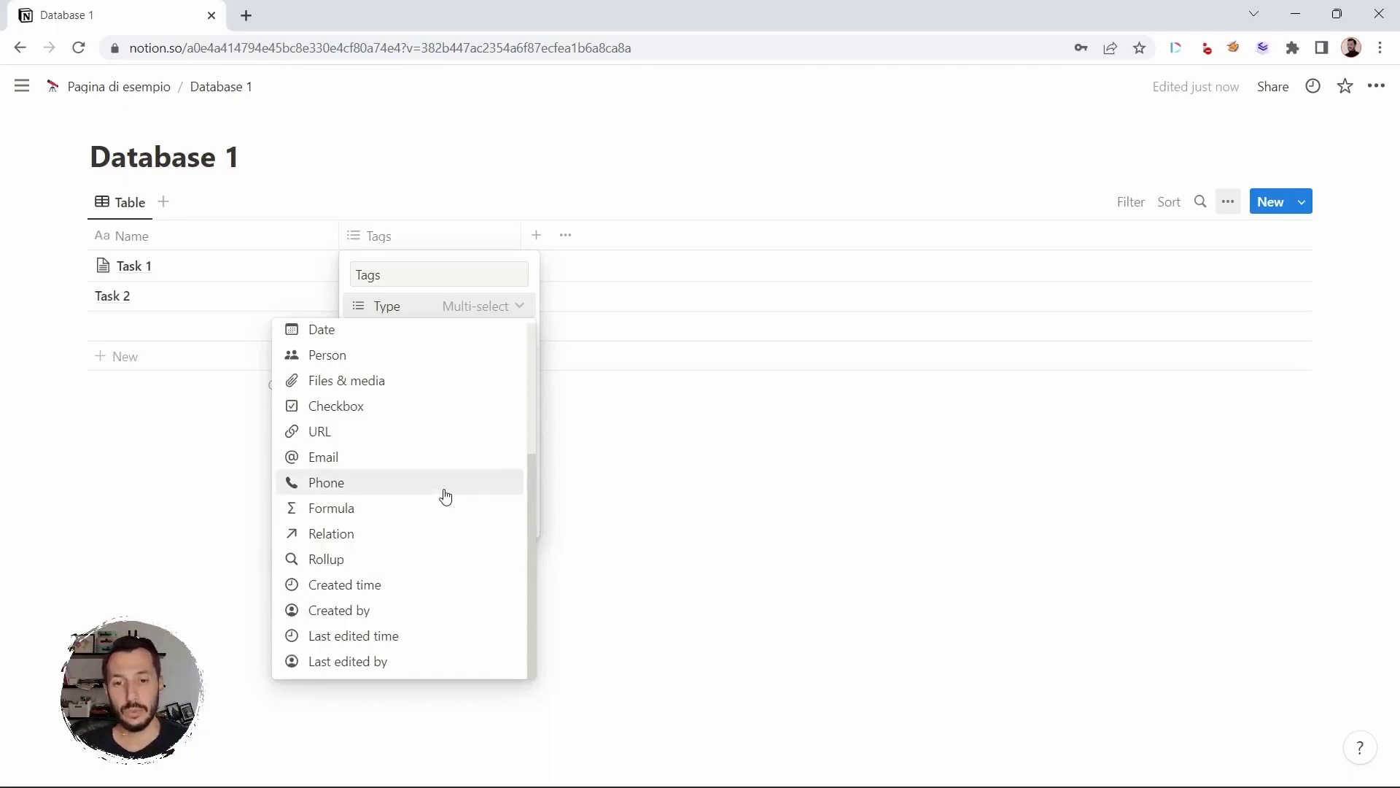
pyautogui.scroll(3, 468, 422)
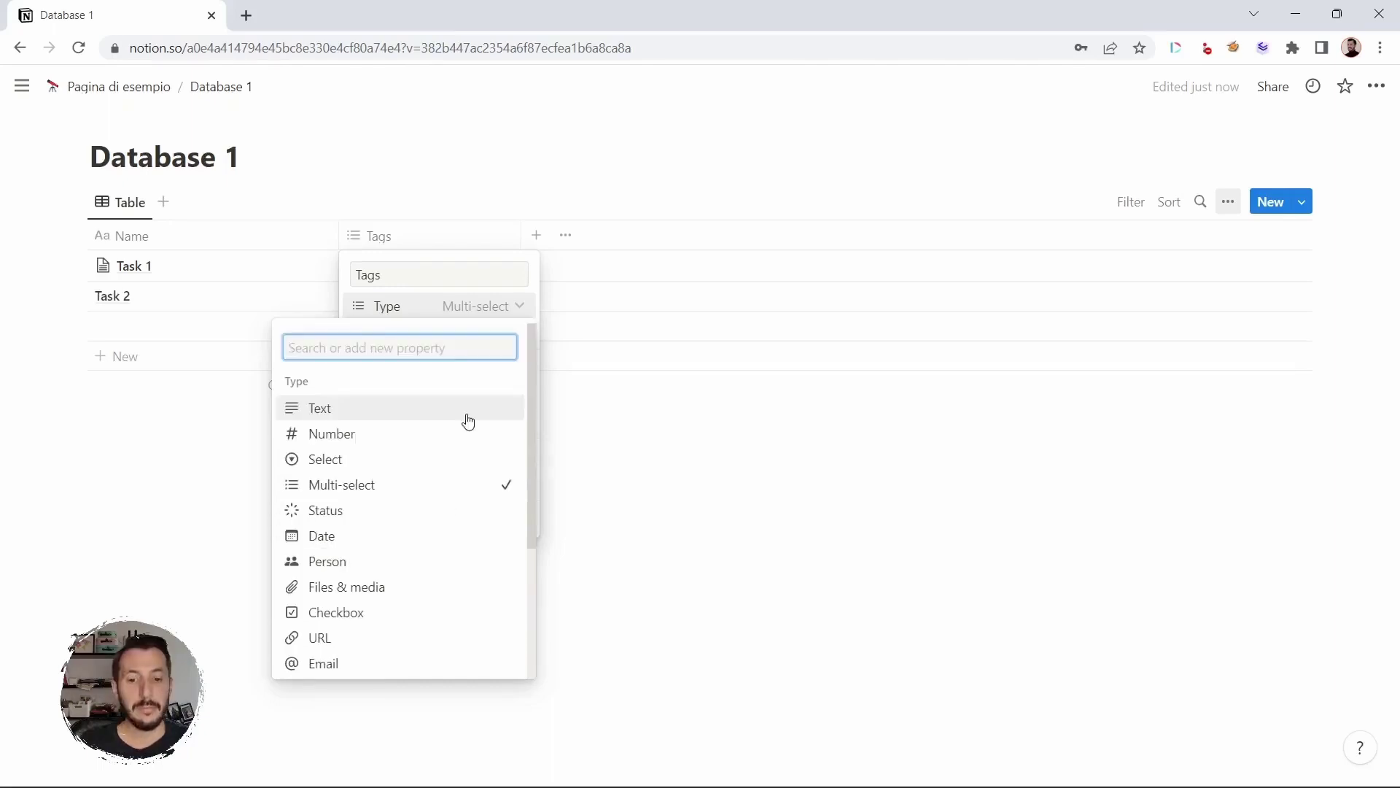
pyautogui.click(383, 614)
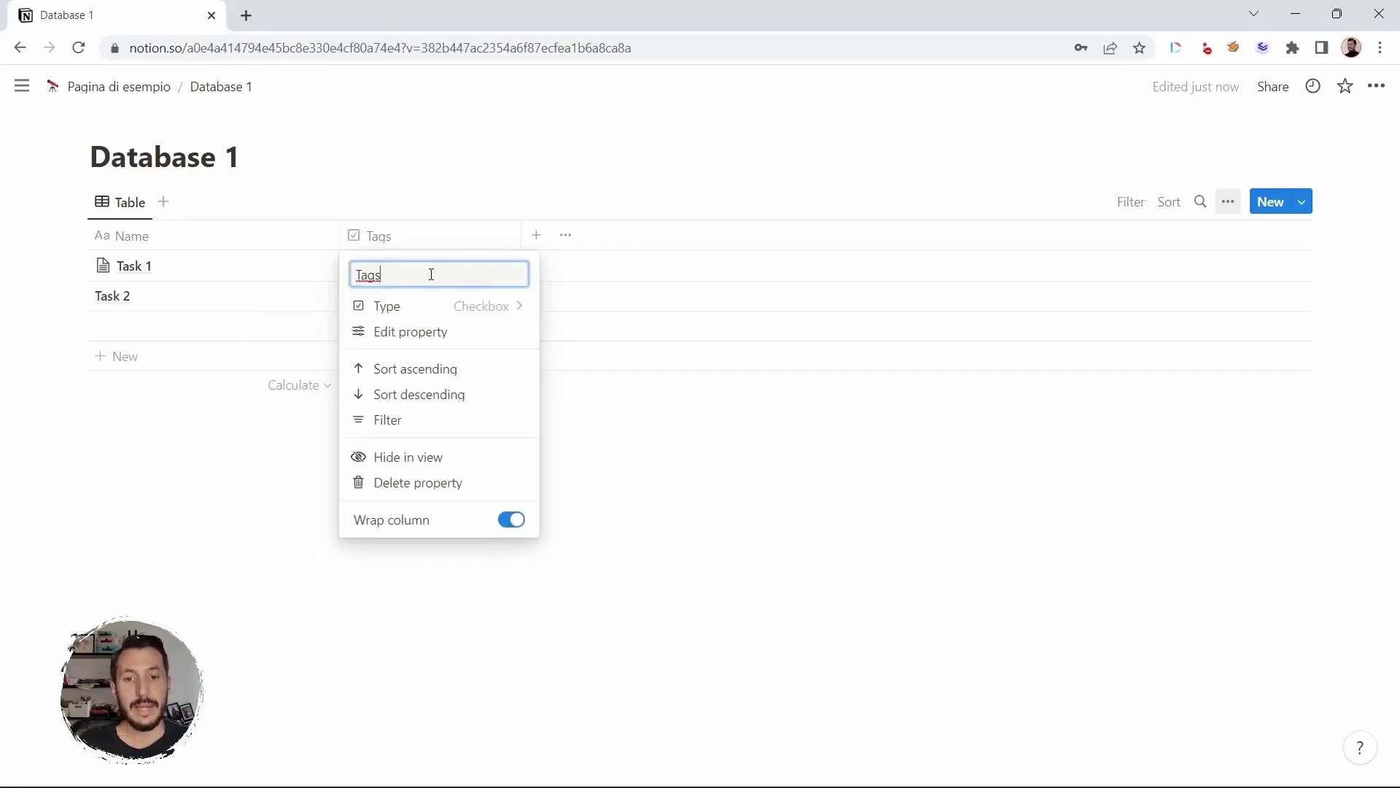
# Step: Rename the Tags checkbox property to "Fatto" and look over its property settings
pyautogui.write('Done')
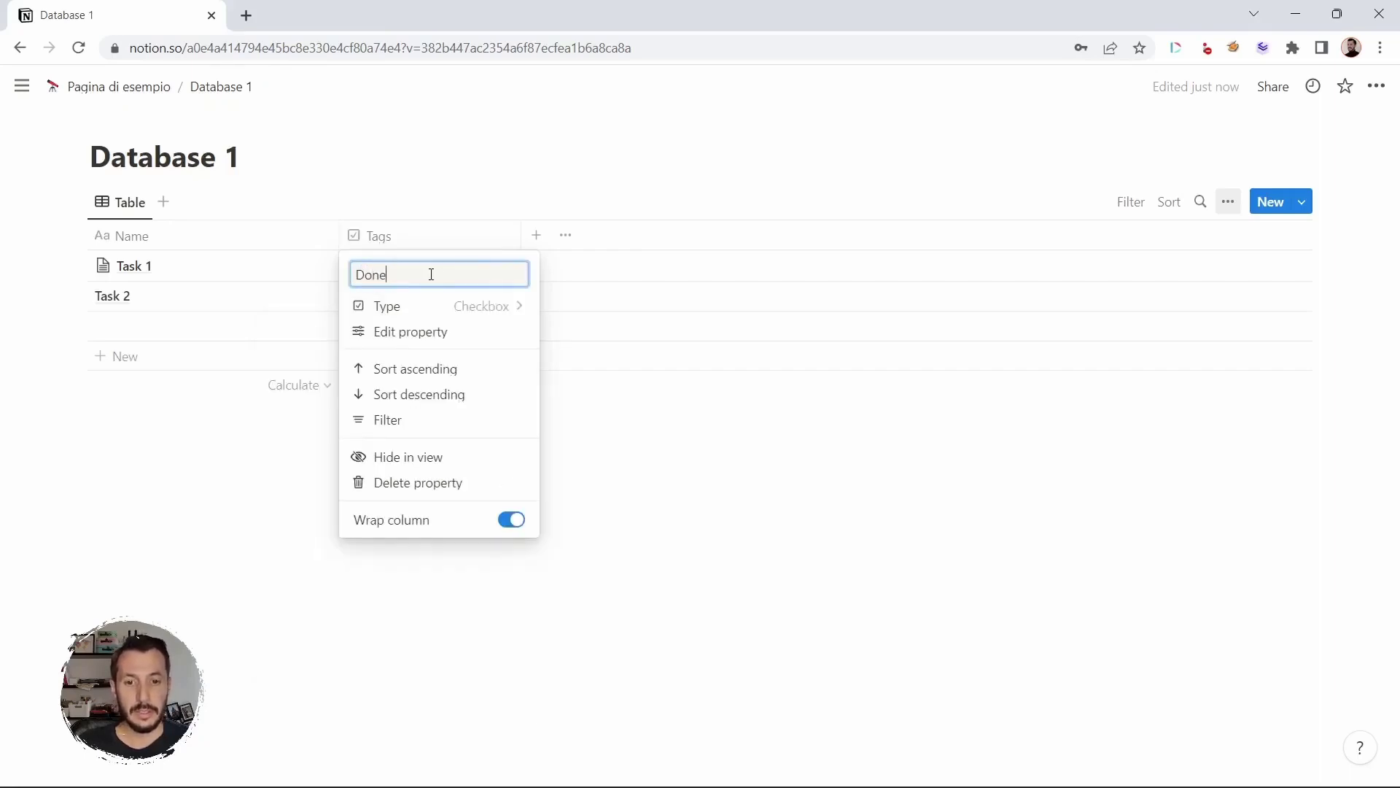
pyautogui.press('BackSpace')
pyautogui.press('BackSpace')
pyautogui.press('BackSpace')
pyautogui.press('BackSpace')
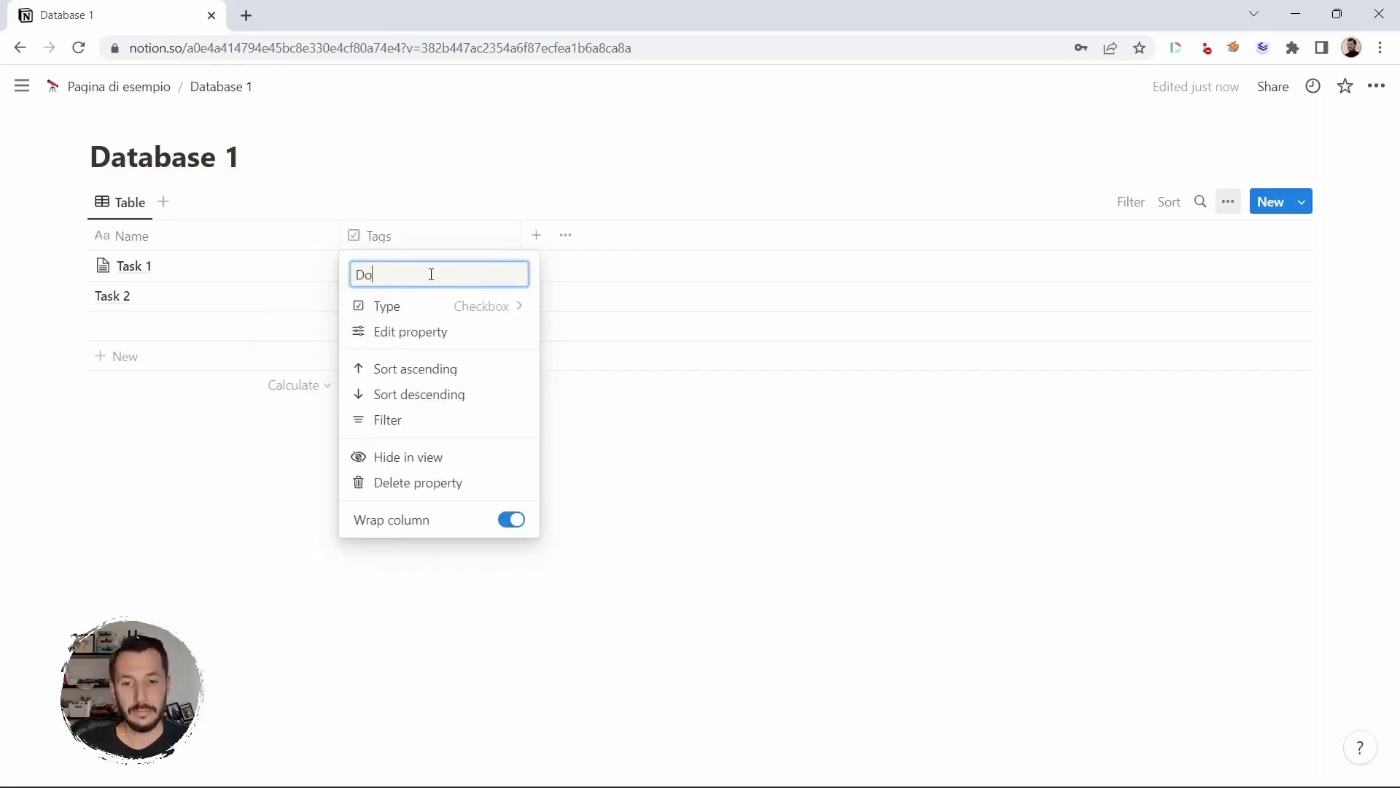
pyautogui.write('Fatto')
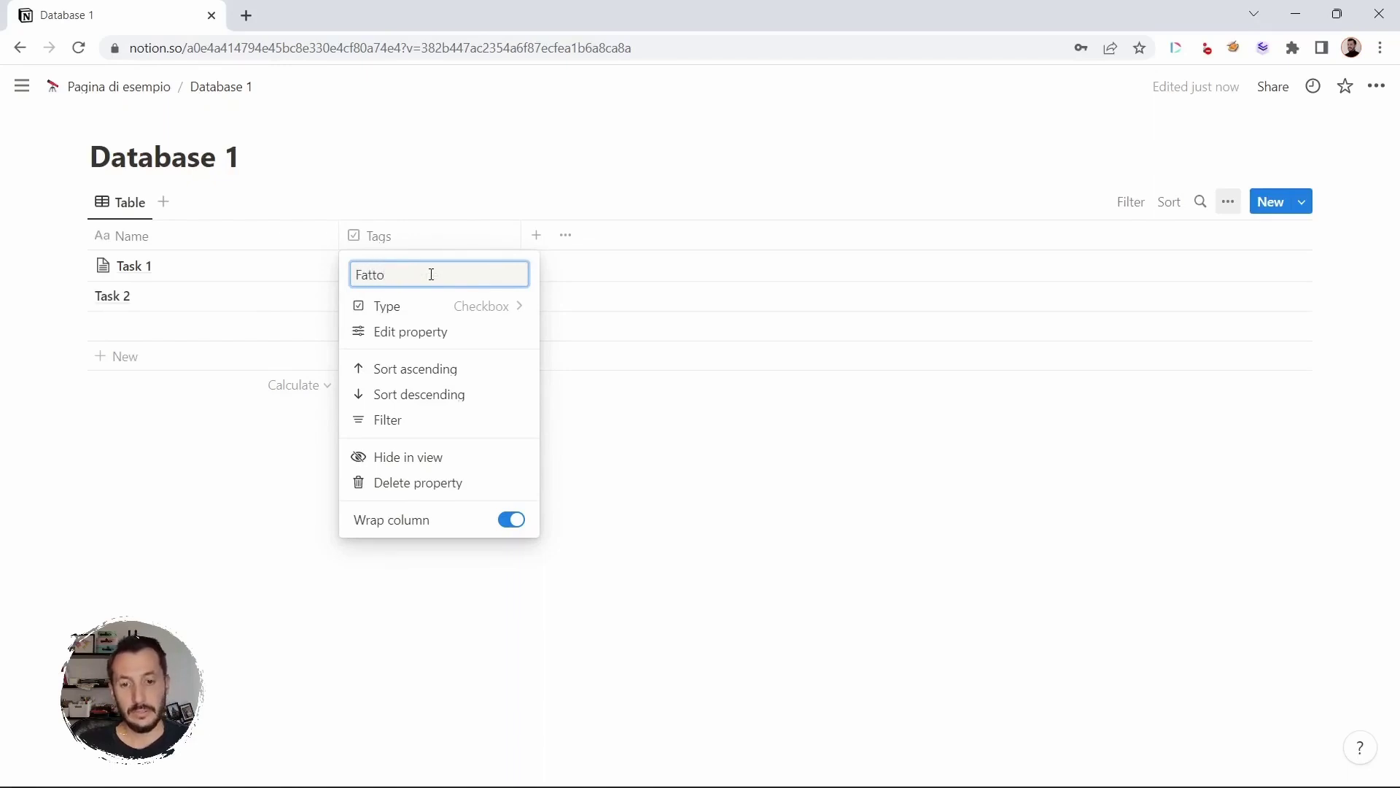
pyautogui.click(406, 332)
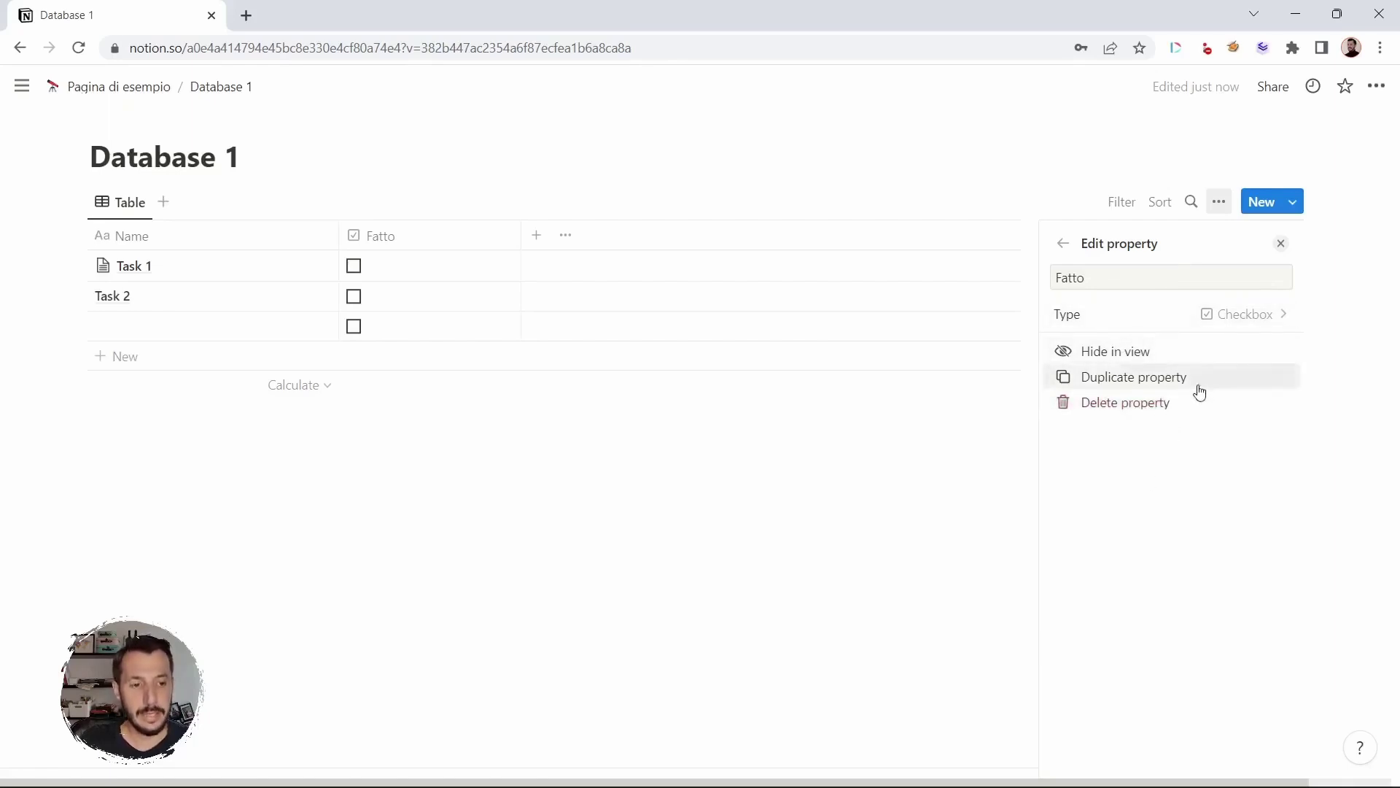
pyautogui.click(916, 452)
# Step: Add a new property of type Select to Database 1
pyautogui.click(535, 236)
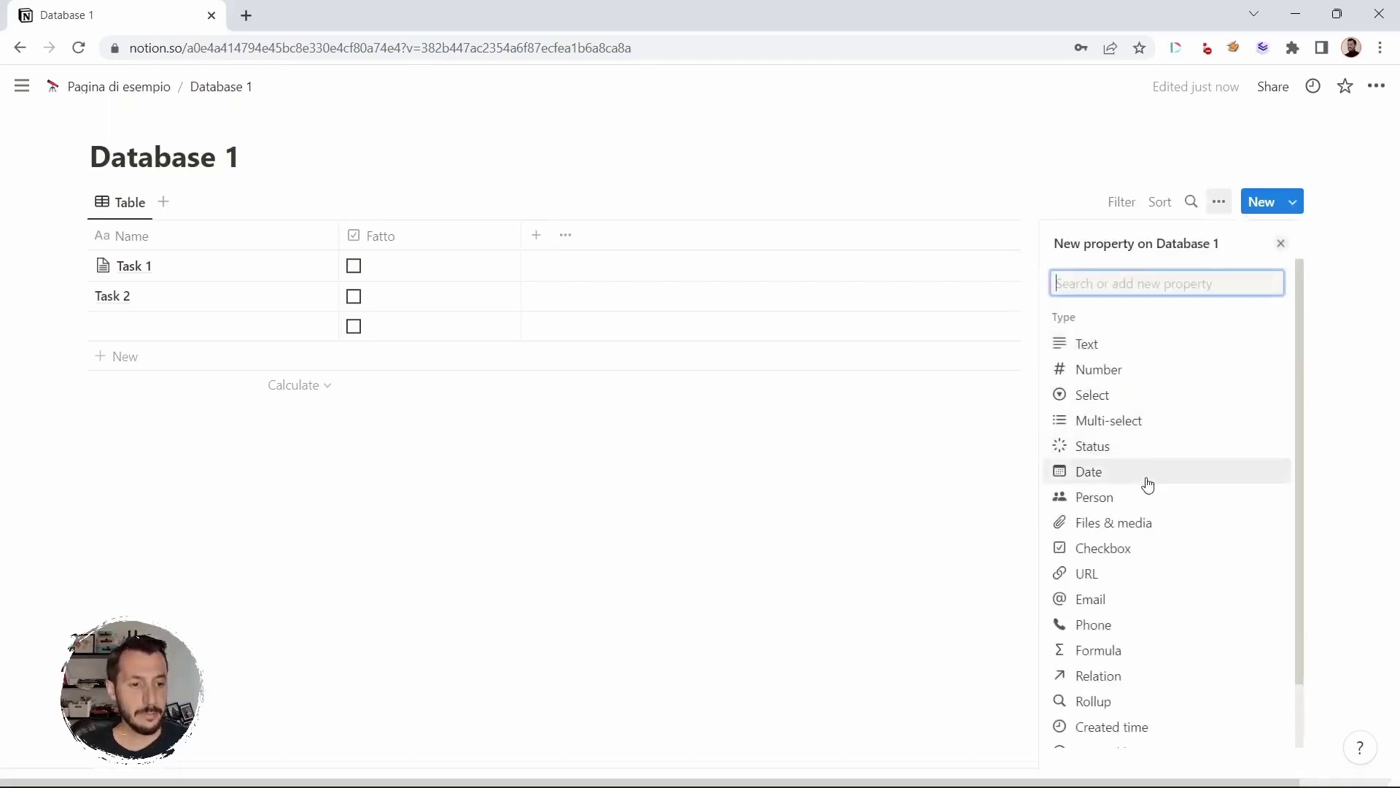
pyautogui.scroll(-1, 1146, 484)
pyautogui.scroll(-1, 1148, 484)
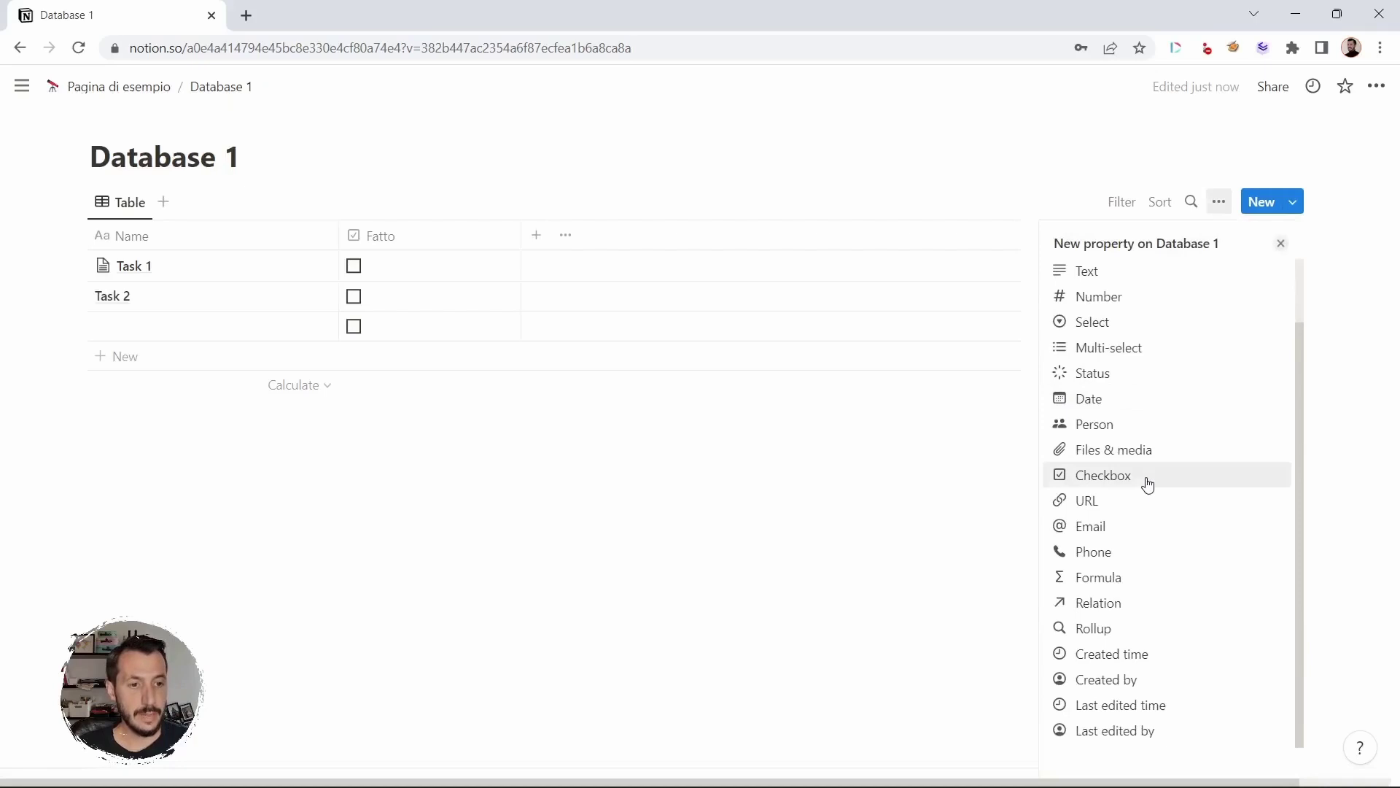
pyautogui.scroll(2, 1148, 485)
pyautogui.click(1094, 395)
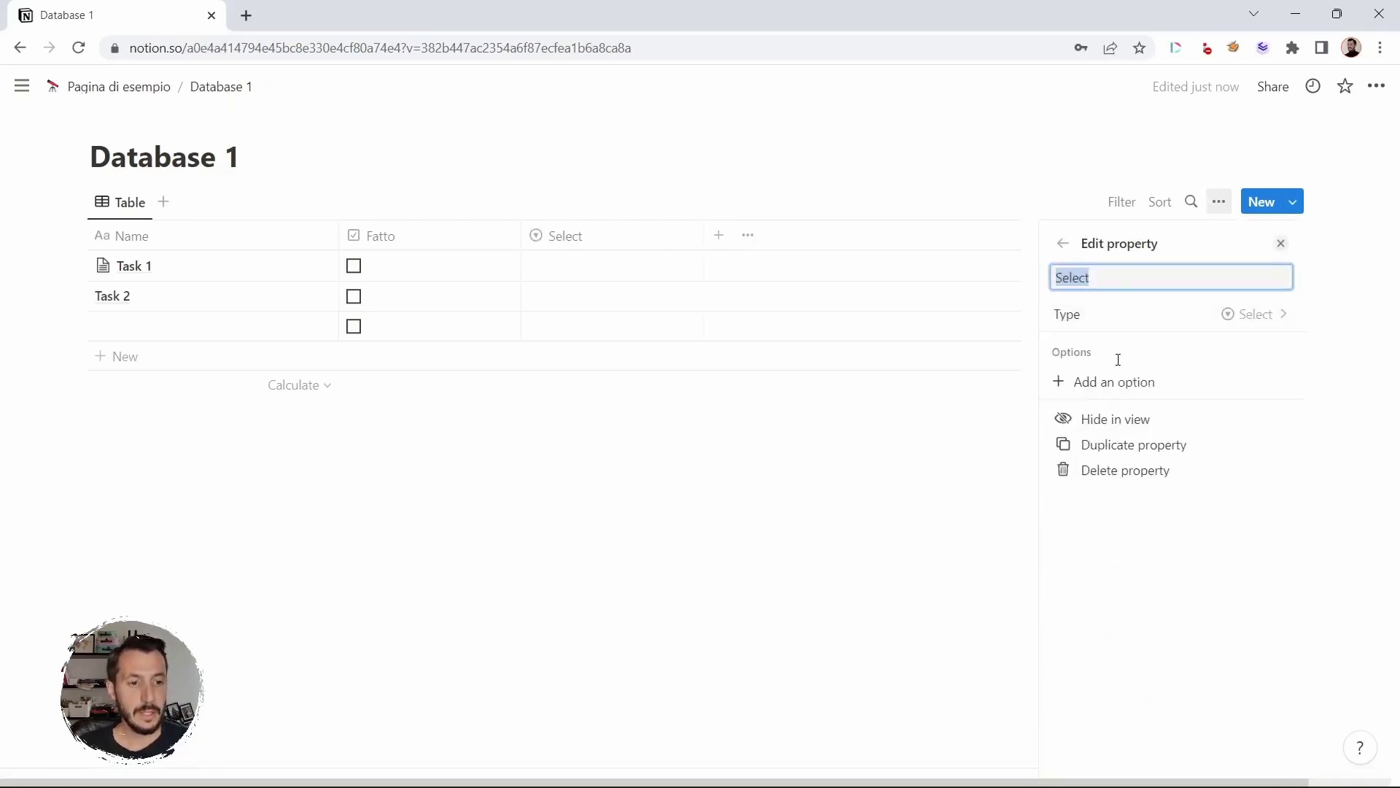
# Step: Create the options "Utente 1" and "Utente 2" for the Select property
pyautogui.click(1084, 388)
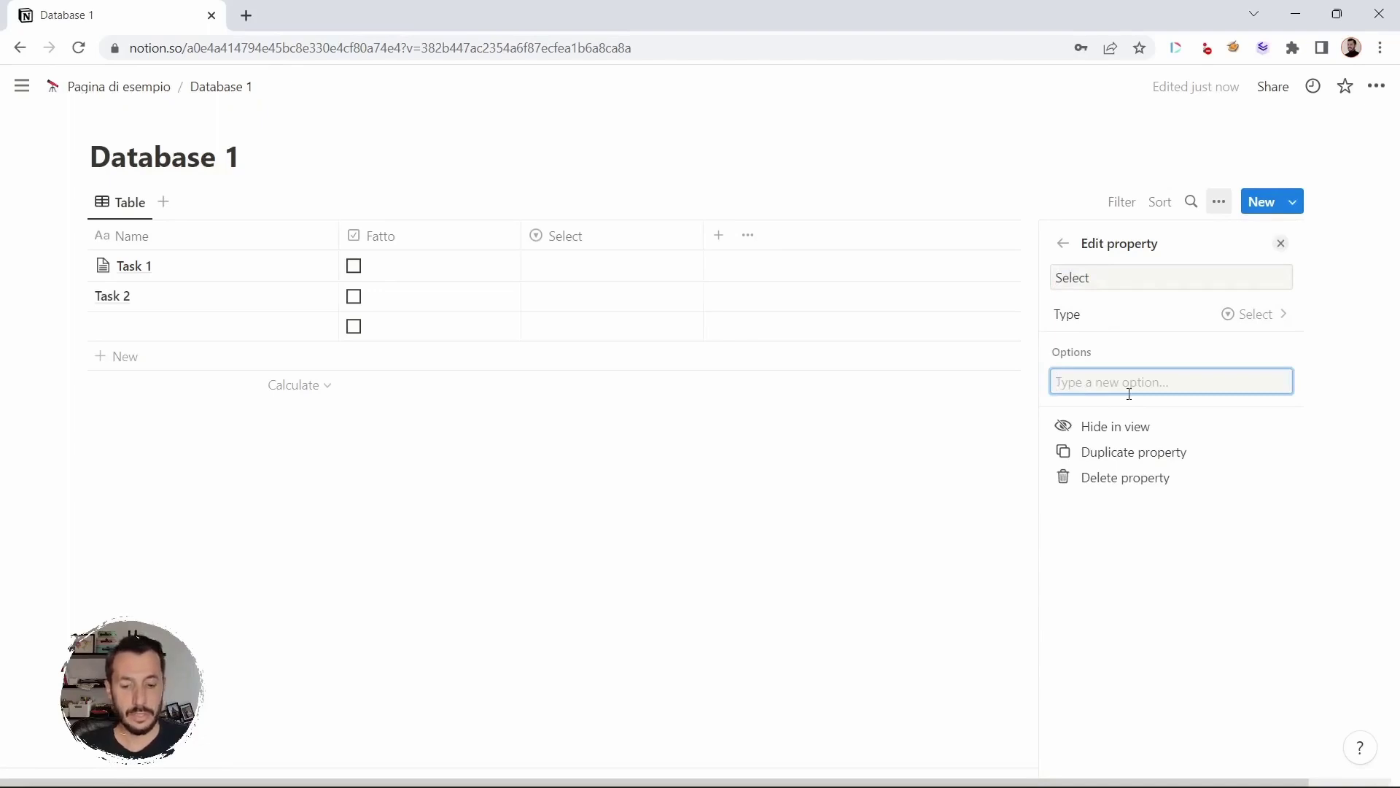
pyautogui.write('Utente')
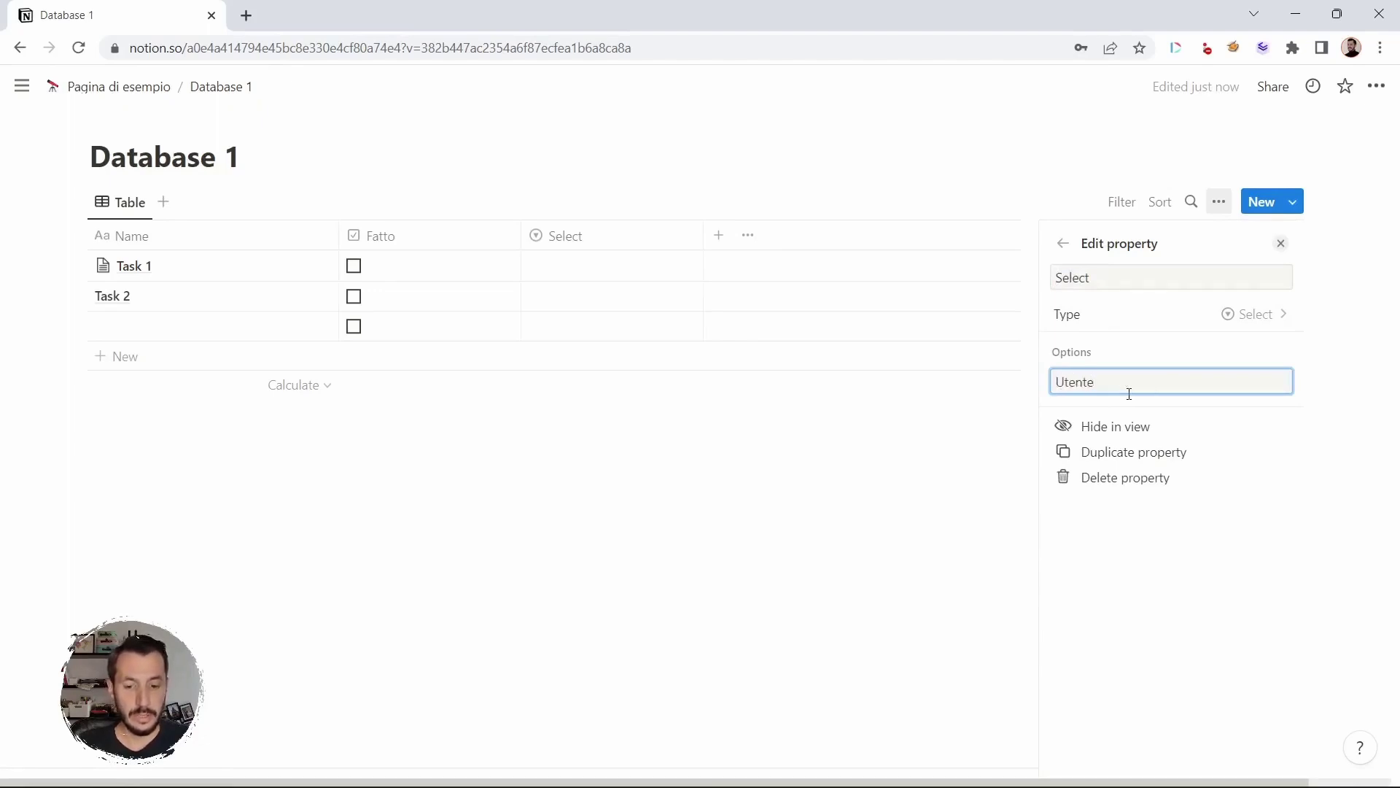
pyautogui.write(' 1')
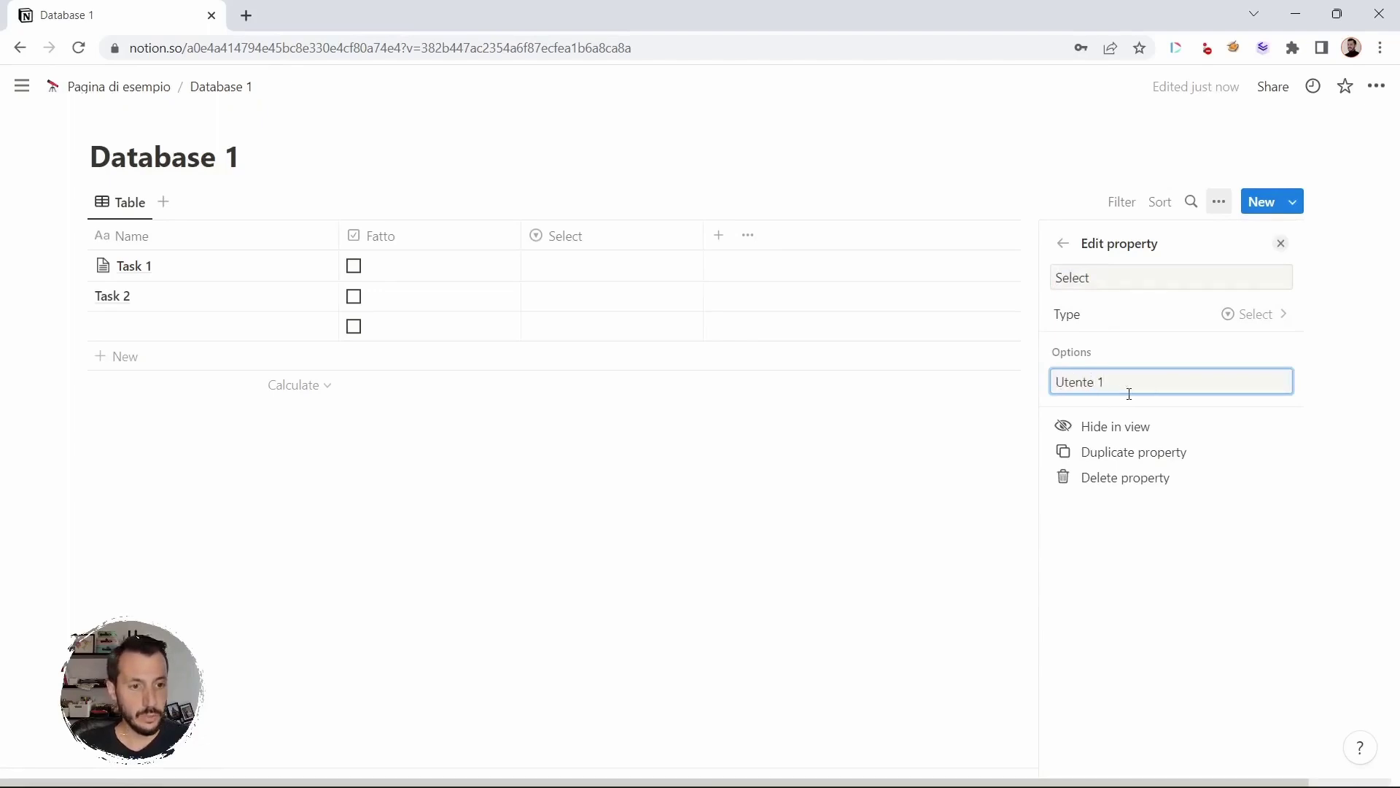
pyautogui.press('Return')
pyautogui.write('Utente')
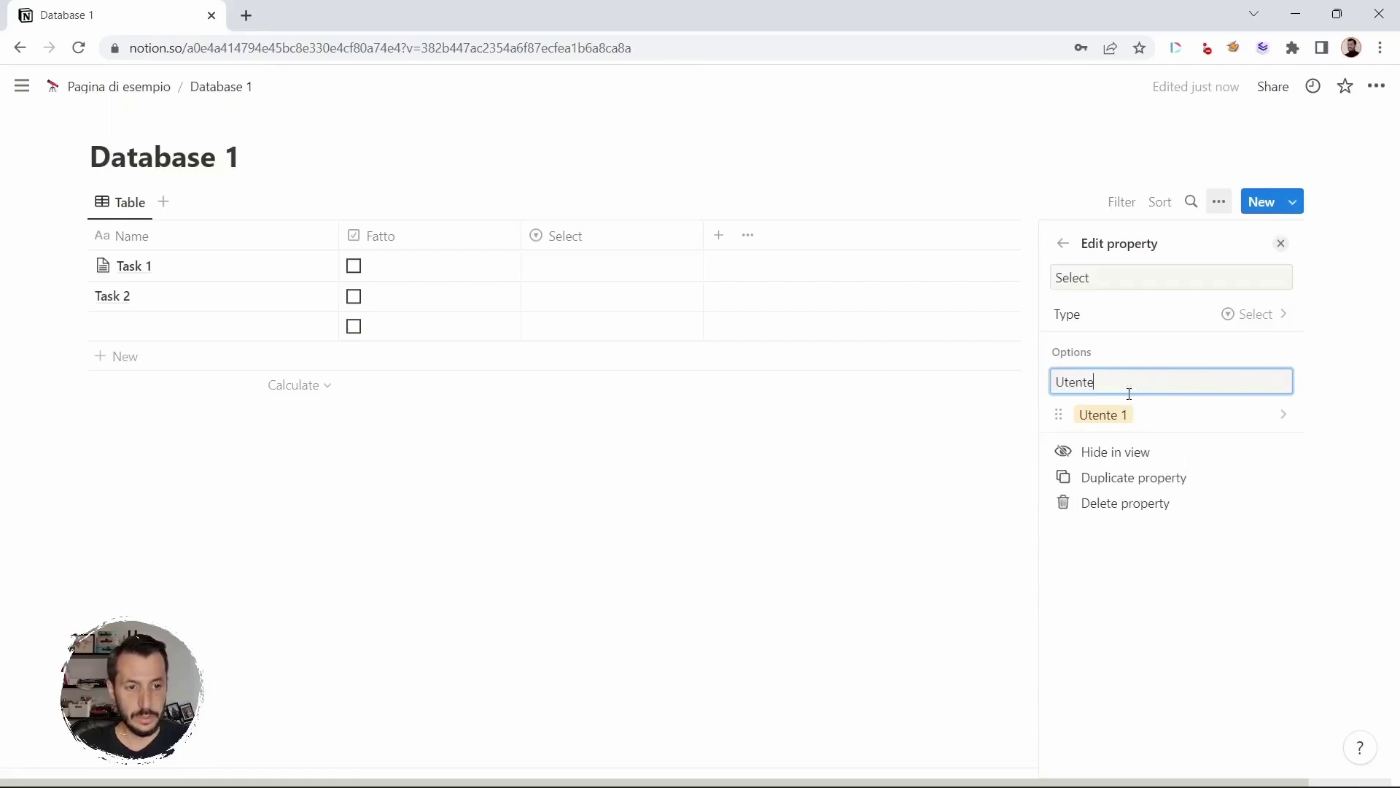
pyautogui.write(' 2')
pyautogui.press('Return')
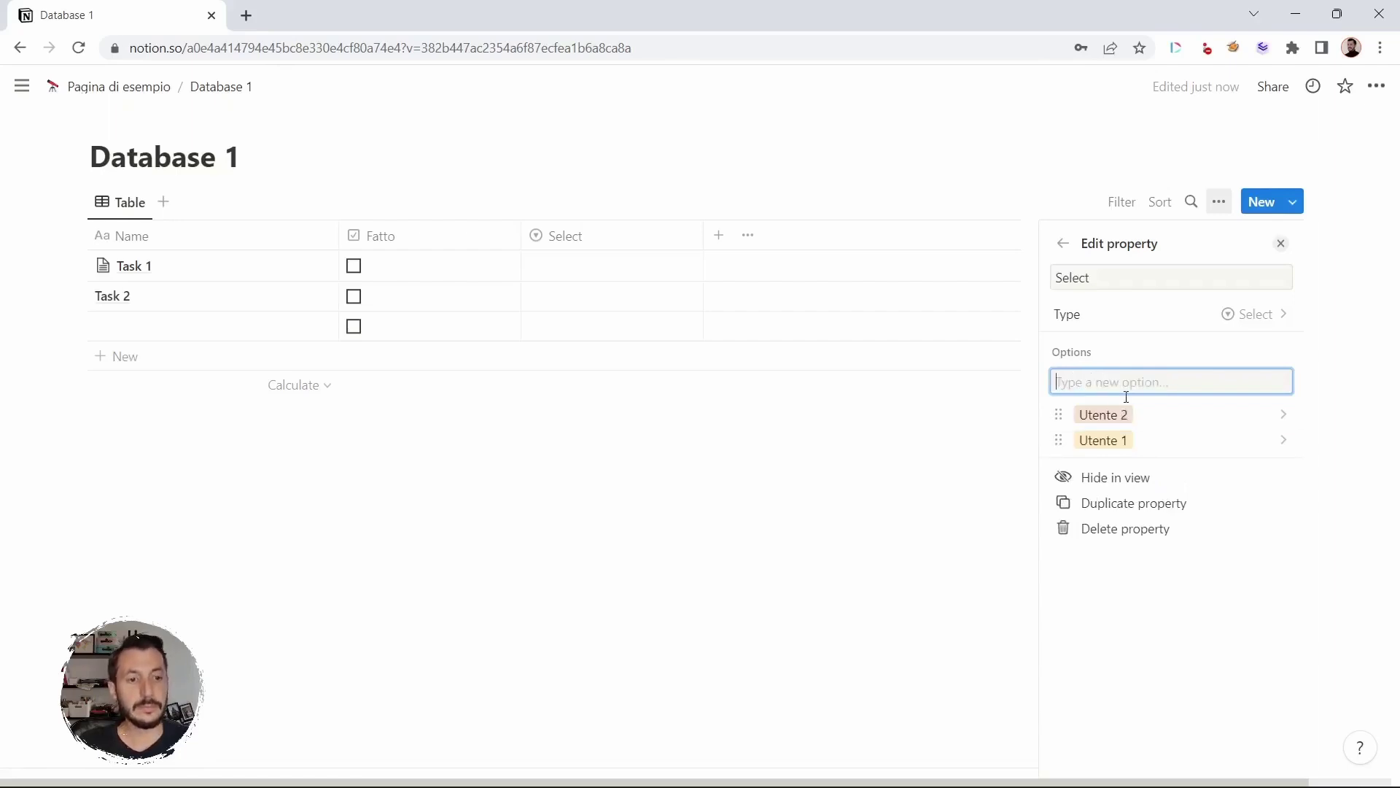
# Step: Assign Utente 2 to Task 1 and Utente 1 to Task 2 in the Select column
pyautogui.click(579, 264)
pyautogui.click(659, 335)
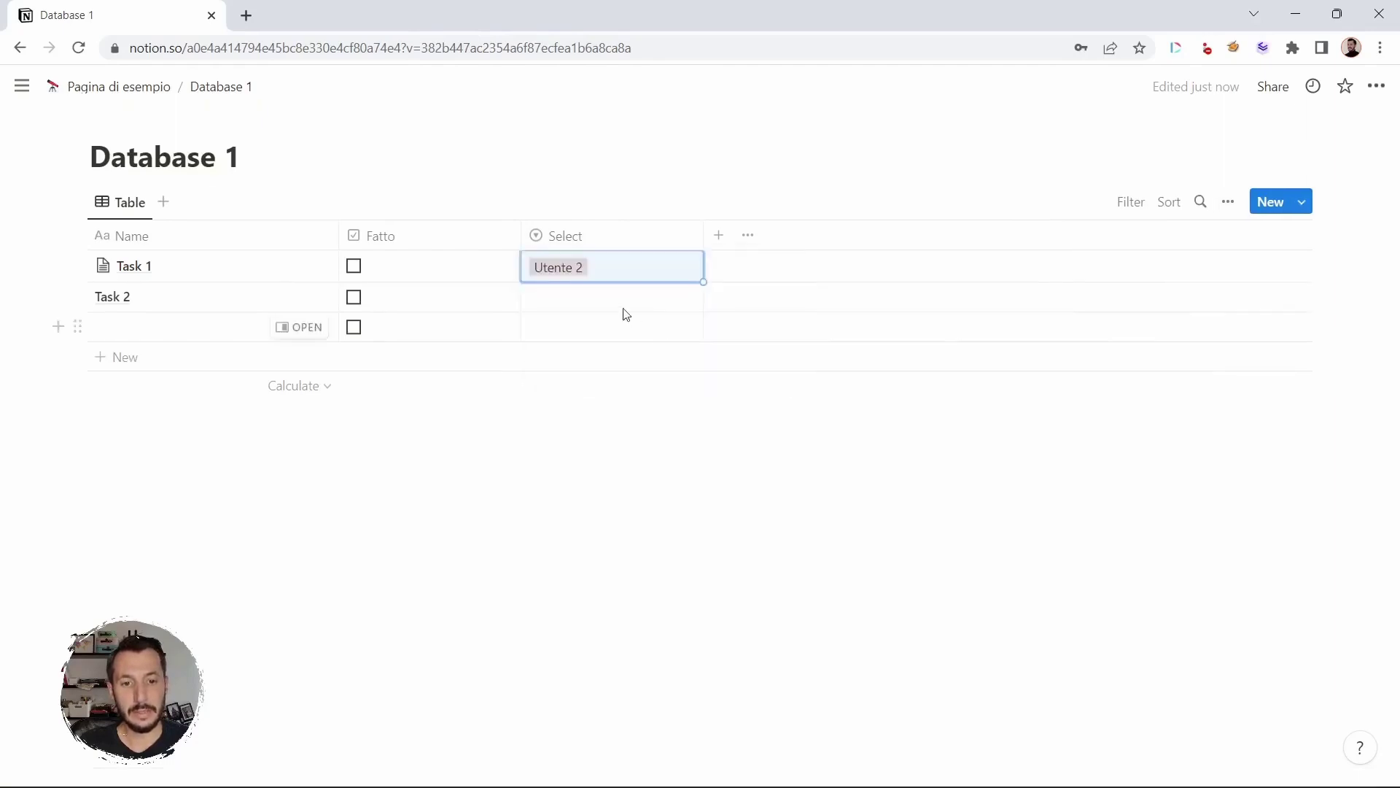
pyautogui.click(593, 306)
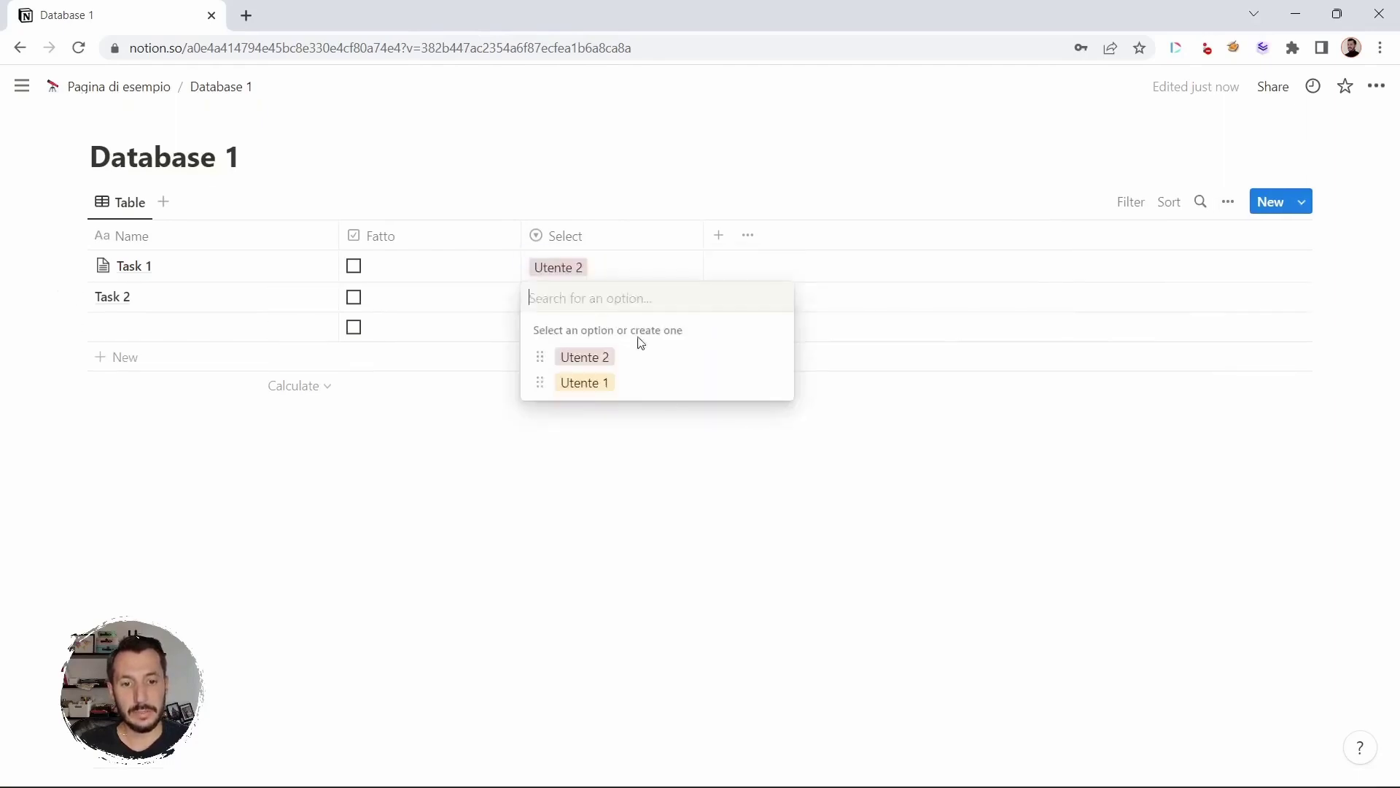
pyautogui.click(658, 383)
pyautogui.click(796, 448)
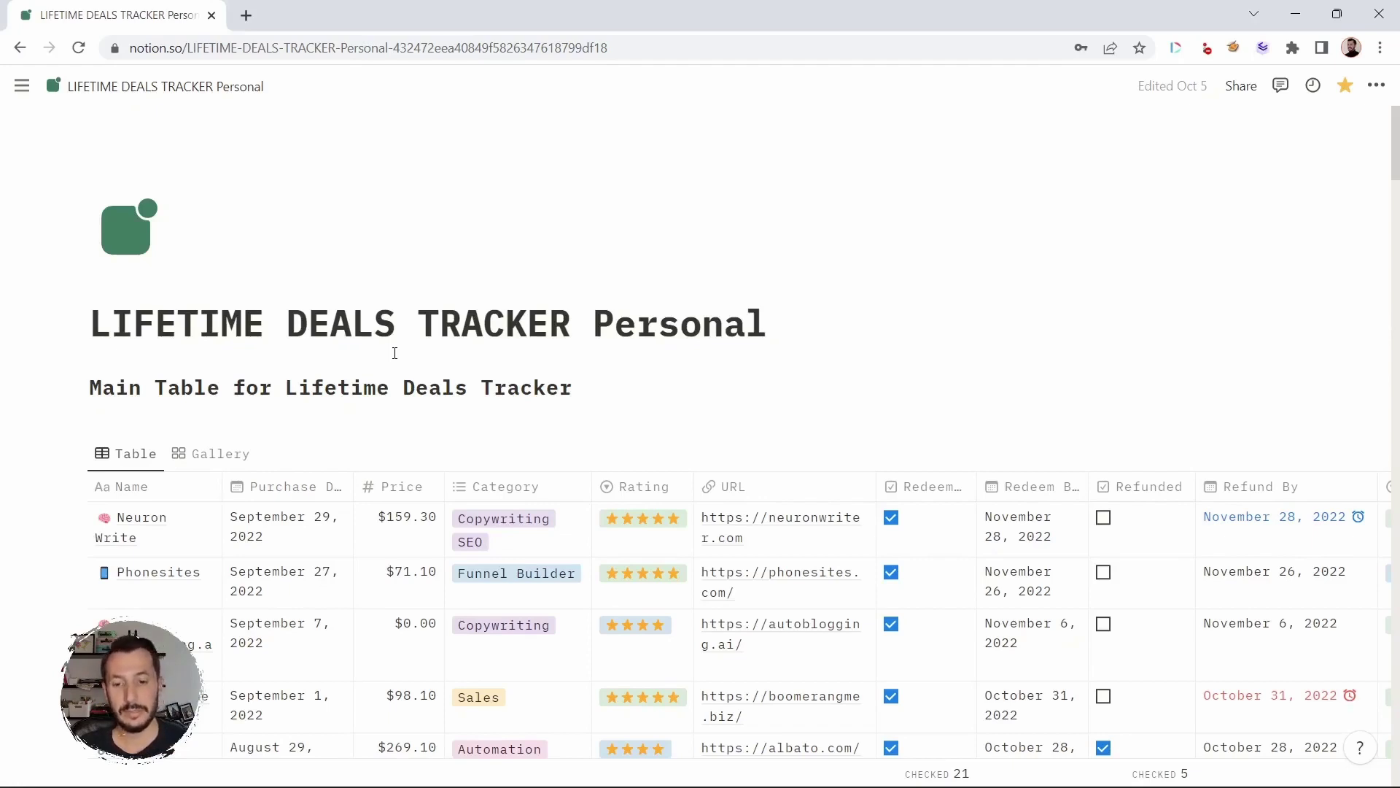
# Step: Look over the main table of LIFETIME DEALS TRACKER Personal and examine the Neuron Write entry's cover, icon and properties in a side view
pyautogui.scroll(-3, 395, 353)
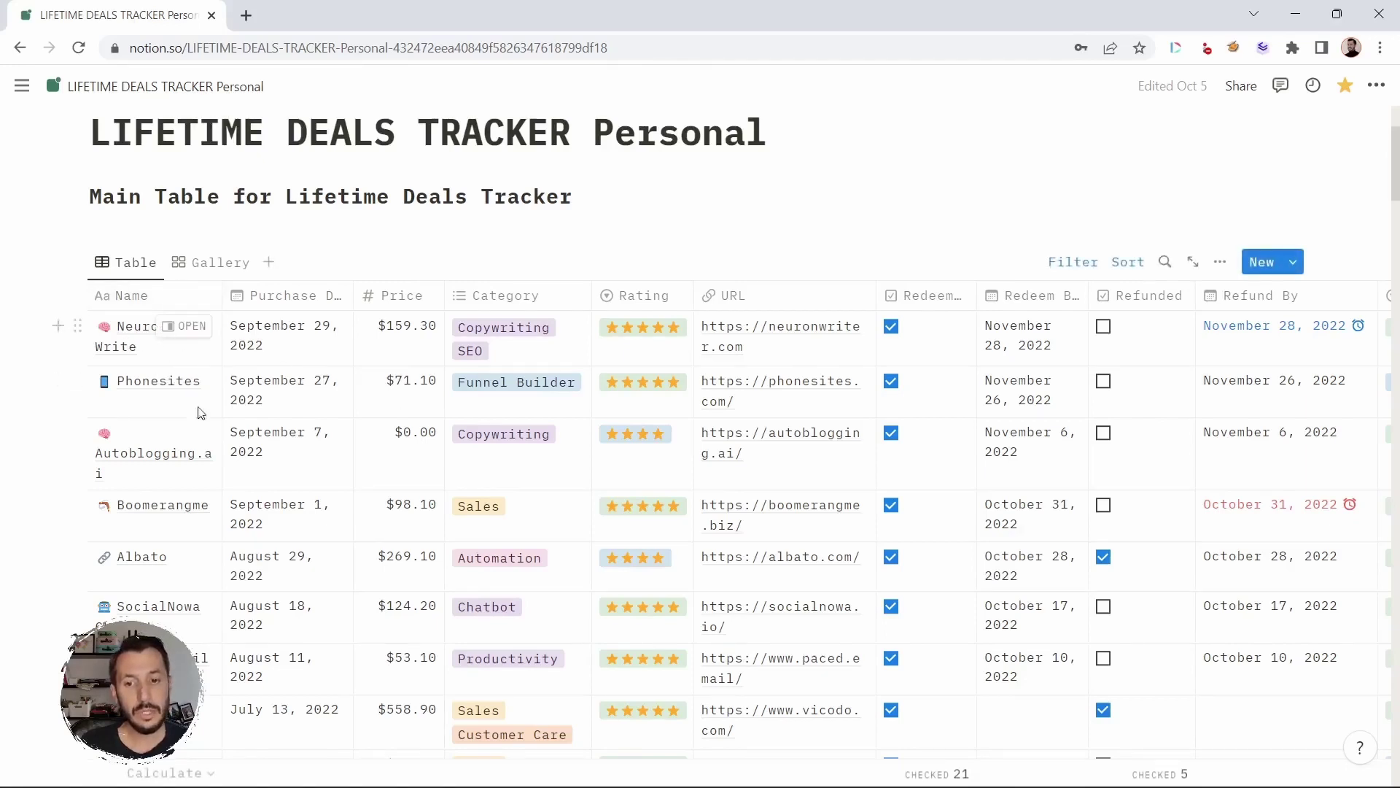
pyautogui.scroll(-3, 202, 534)
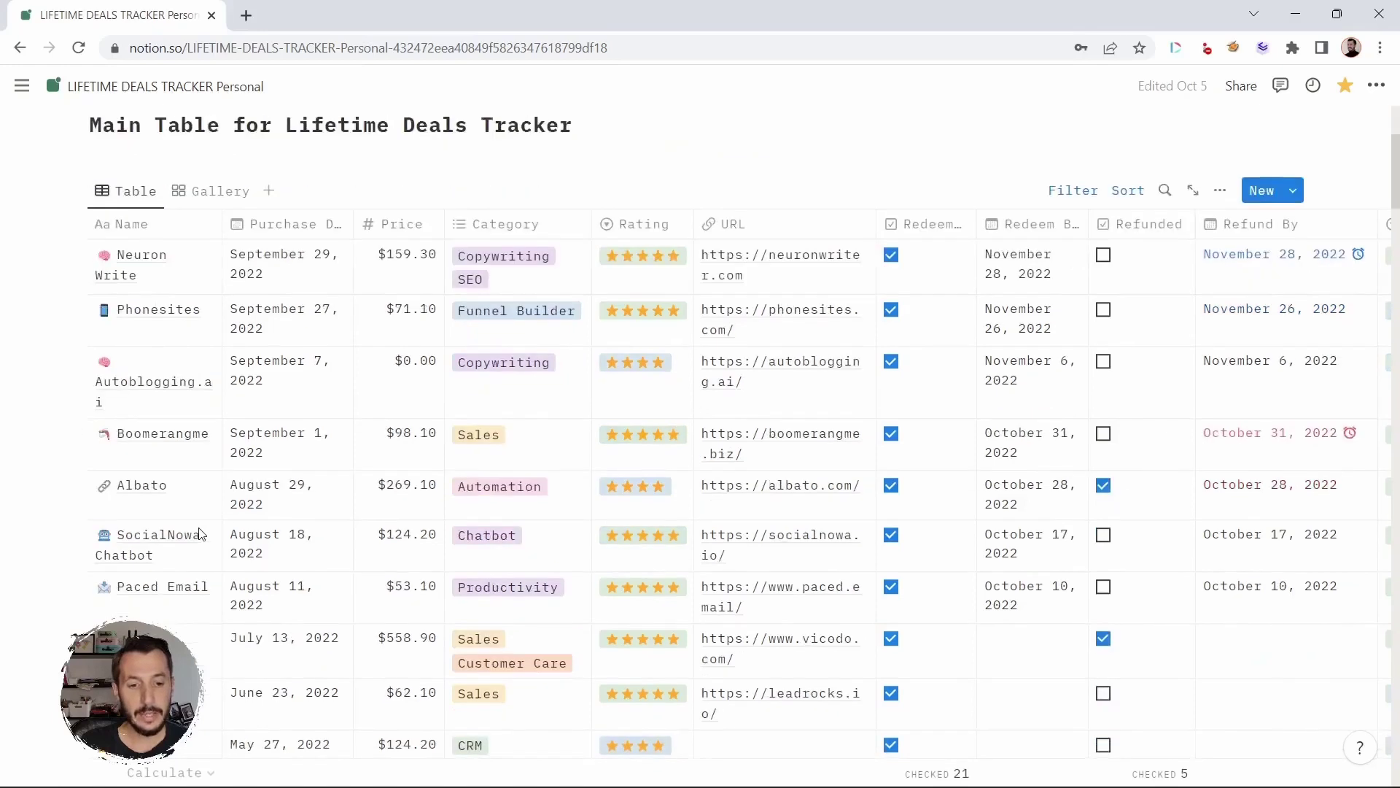
pyautogui.scroll(2, 202, 534)
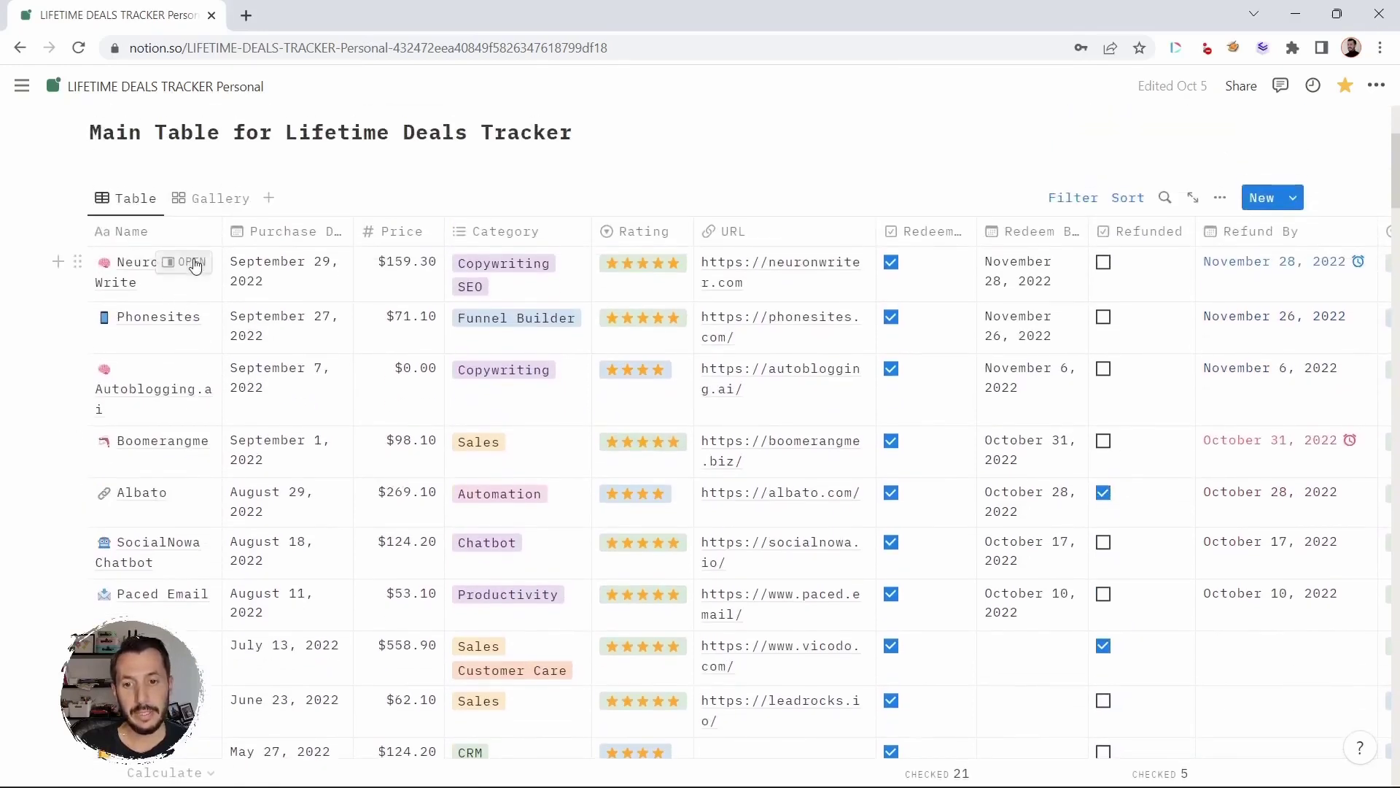
pyautogui.click(196, 264)
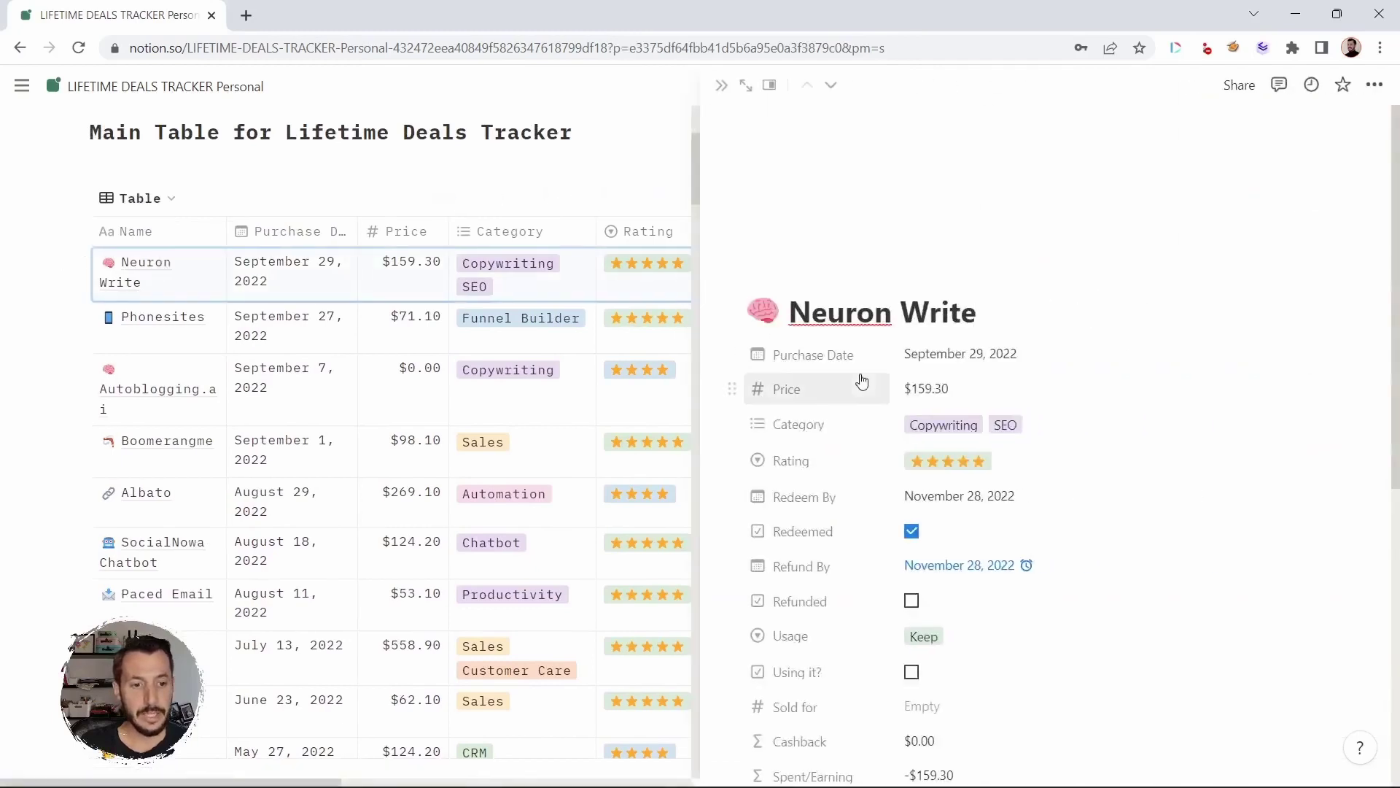
pyautogui.scroll(-3, 860, 381)
pyautogui.scroll(-3, 861, 380)
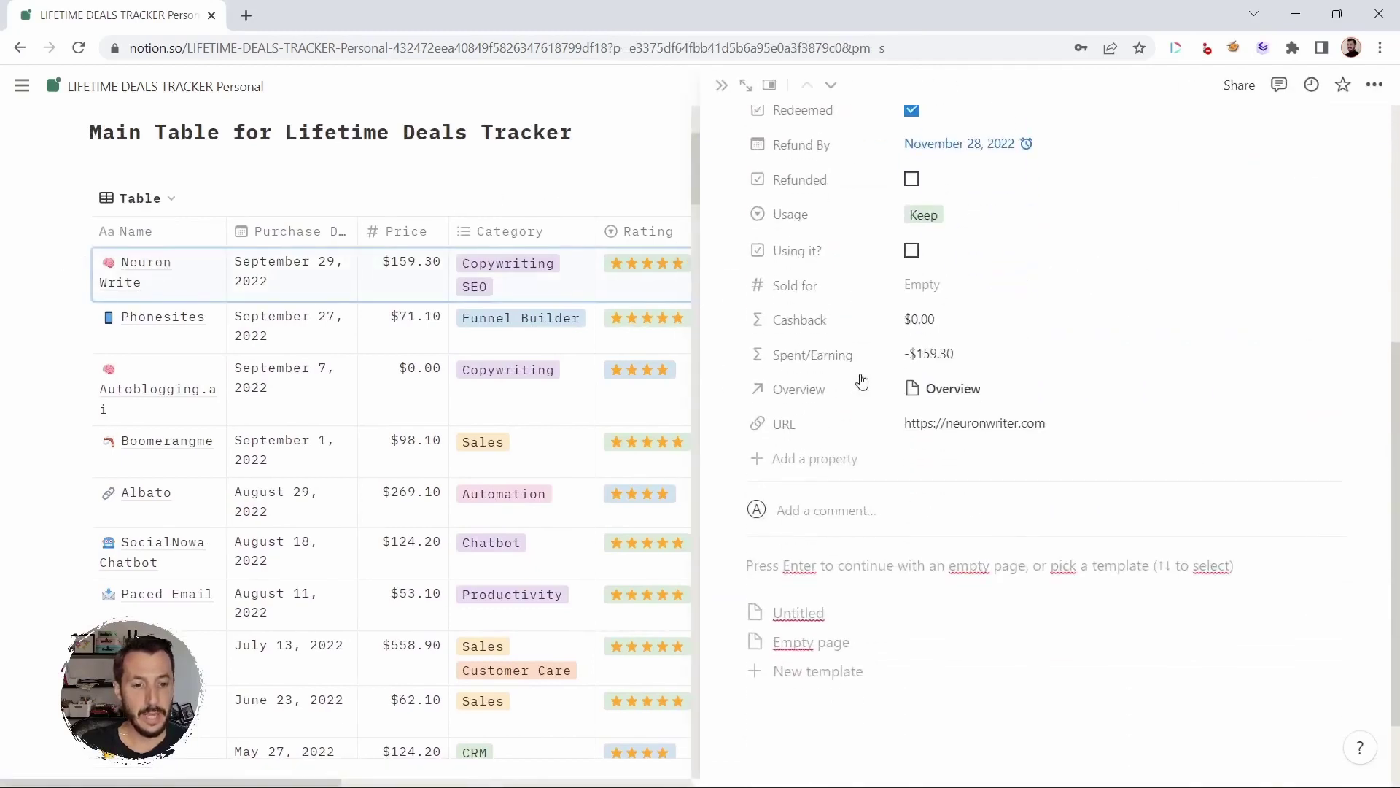
pyautogui.scroll(-1, 963, 665)
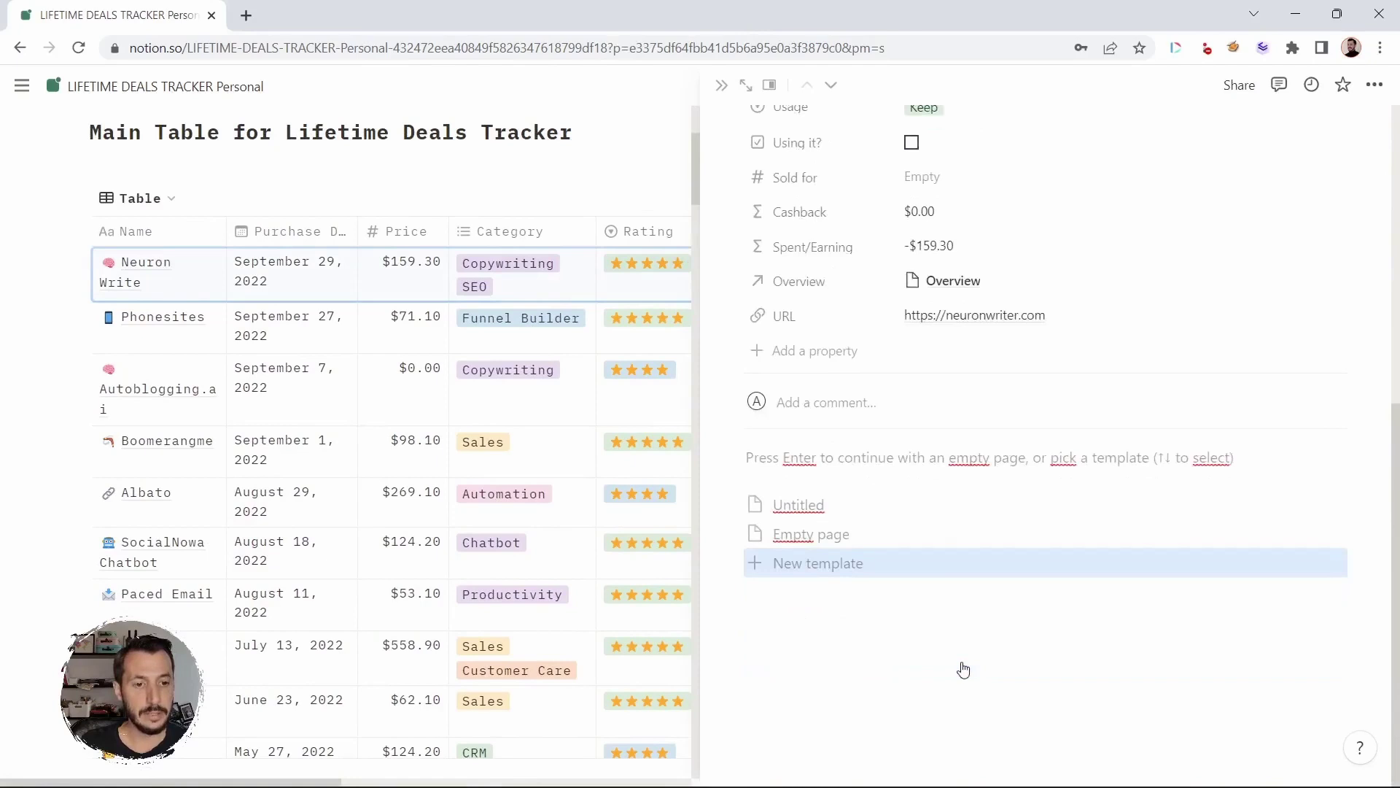
pyautogui.scroll(7, 963, 666)
pyautogui.moveTo(890, 245)
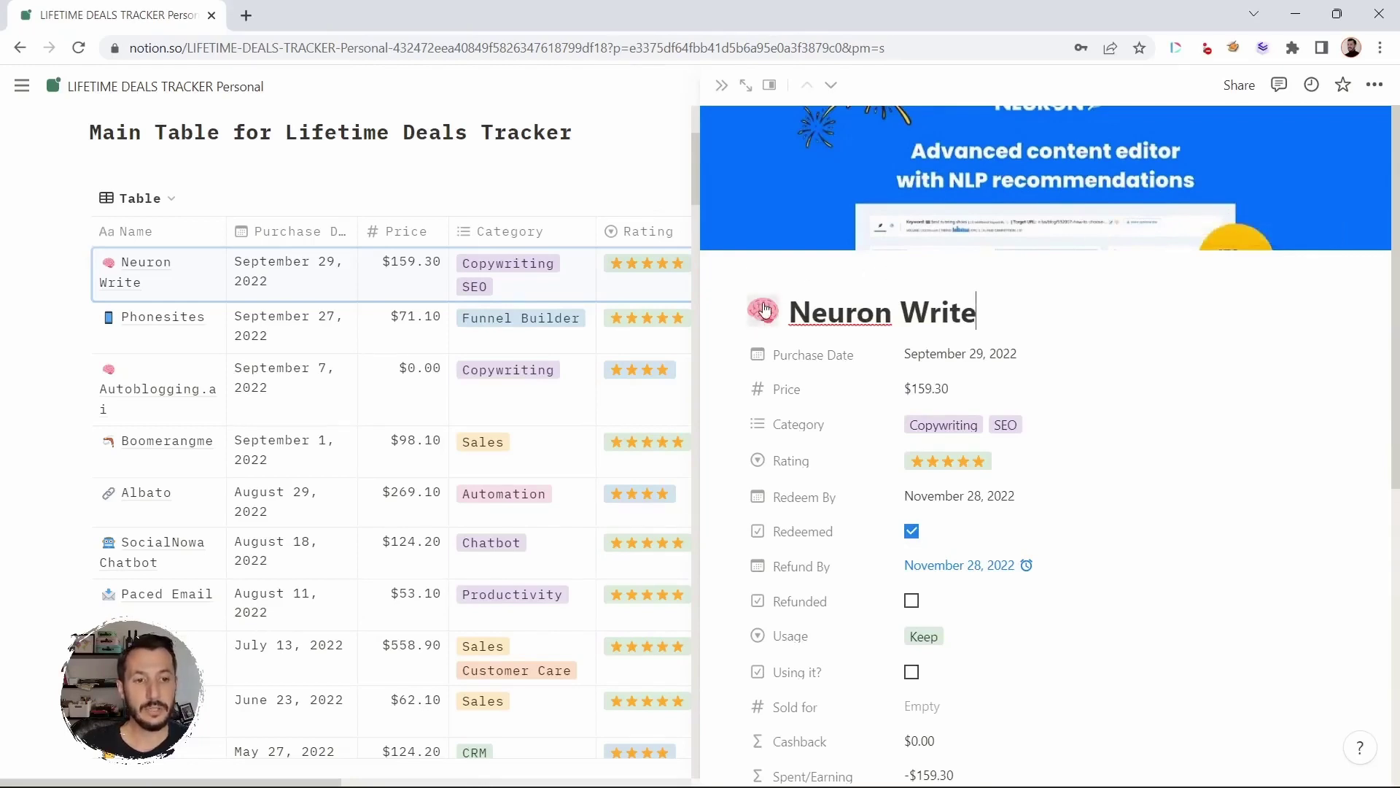
pyautogui.moveTo(1059, 199)
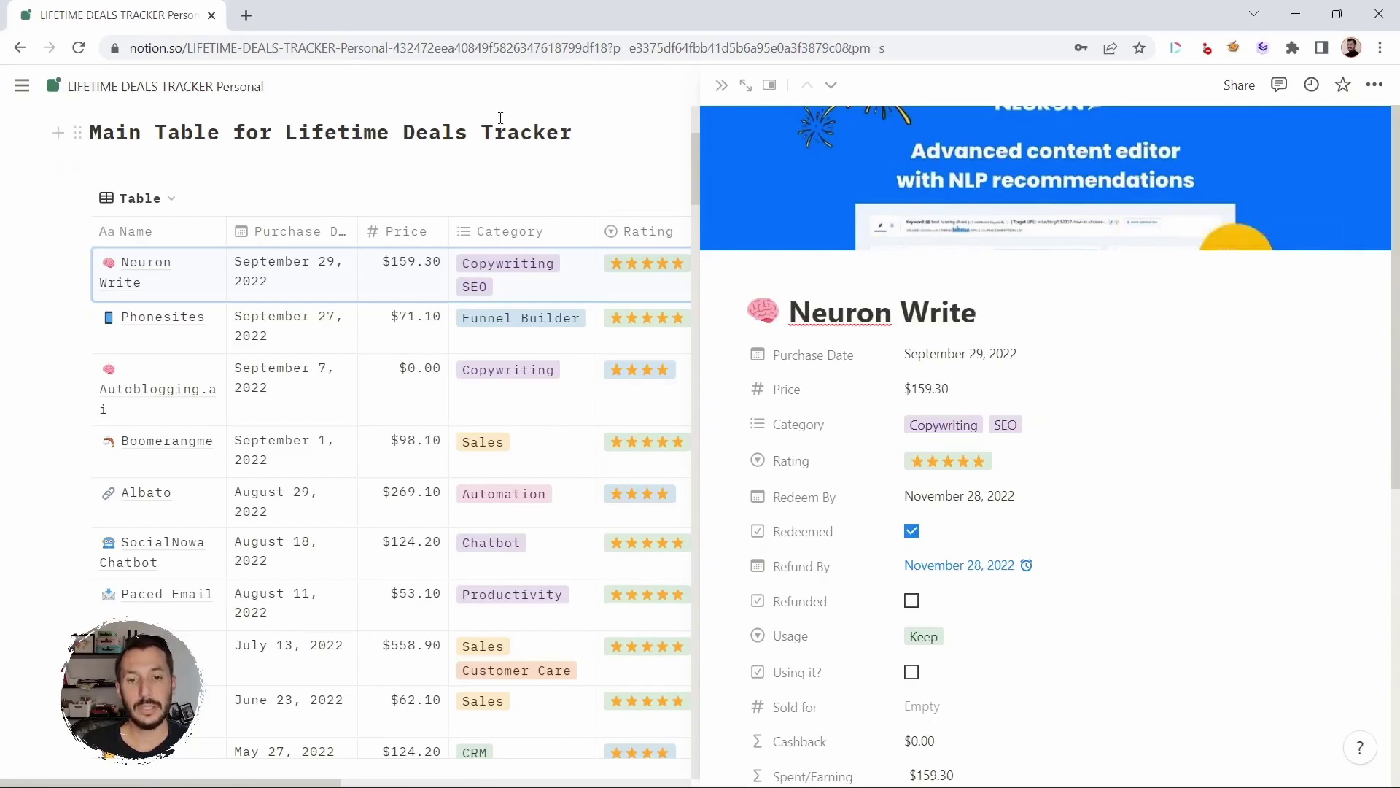
pyautogui.press('Escape')
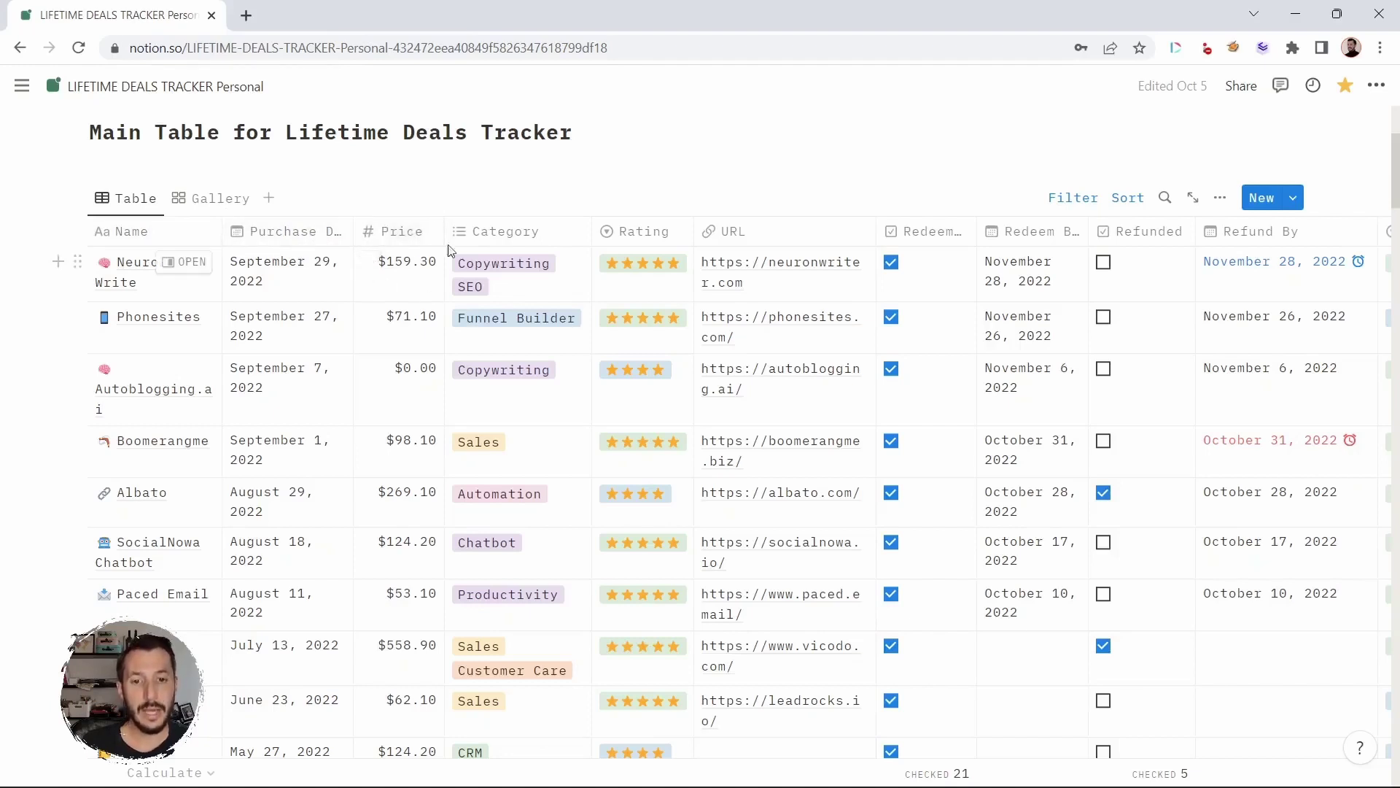
# Step: Examine the Price property's settings and its available number formats, leaving them as they are
pyautogui.click(412, 228)
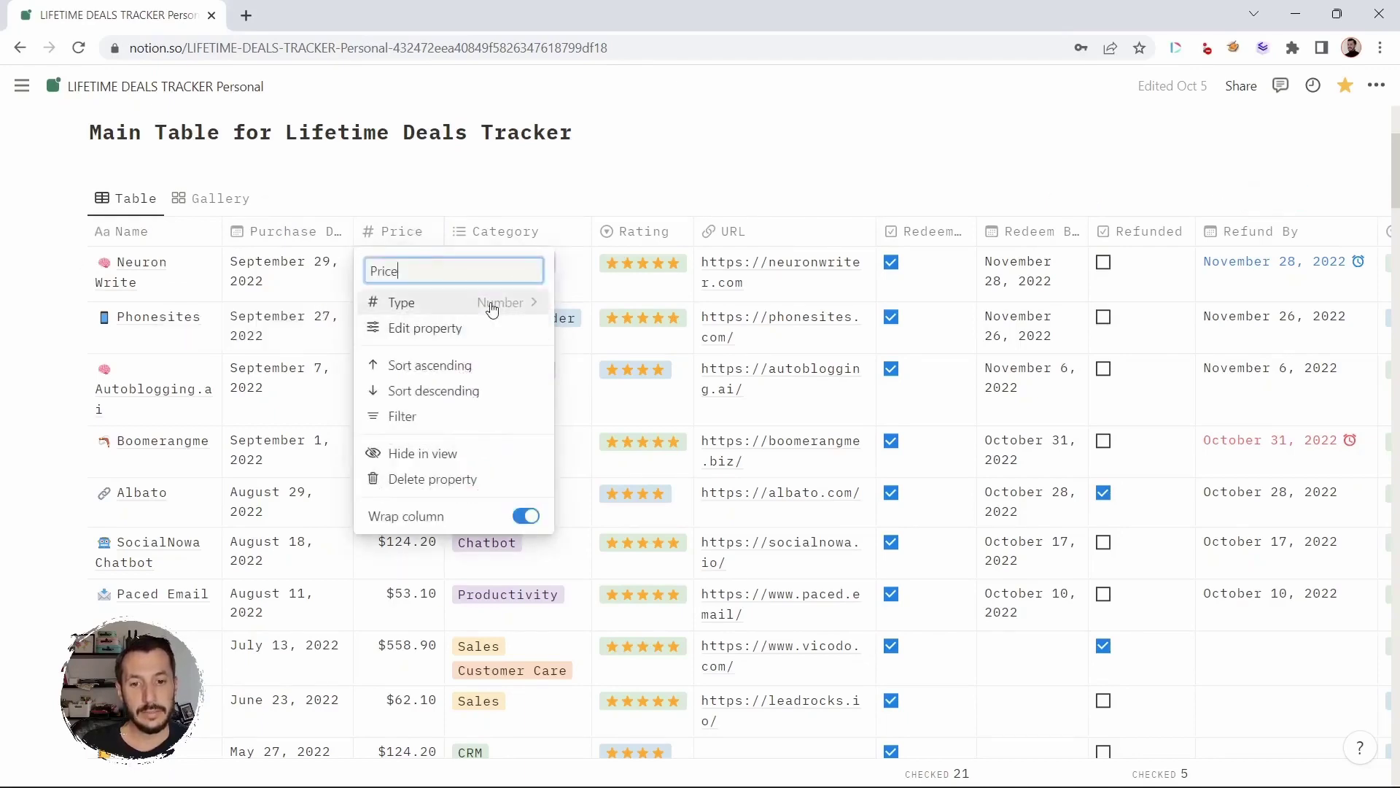
pyautogui.click(452, 327)
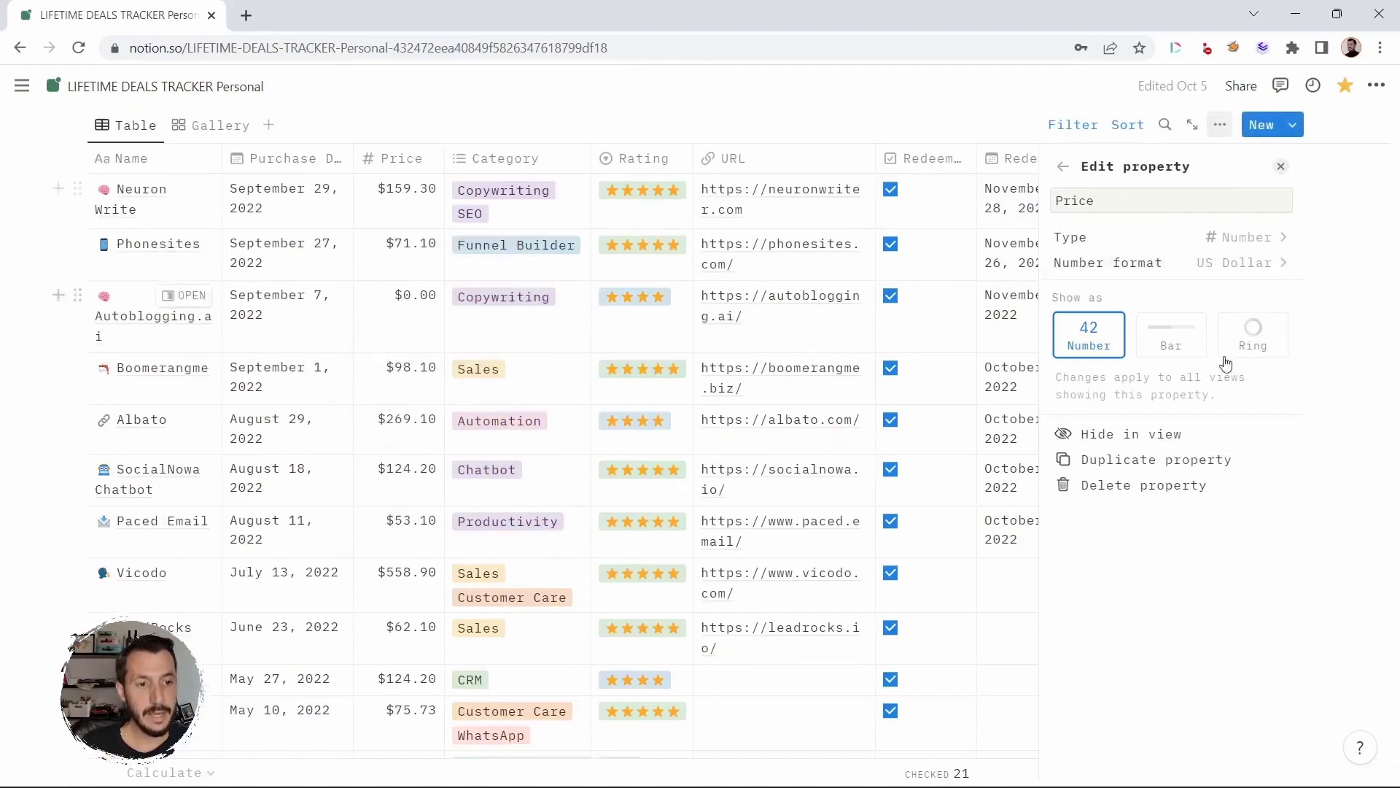
pyautogui.click(1261, 262)
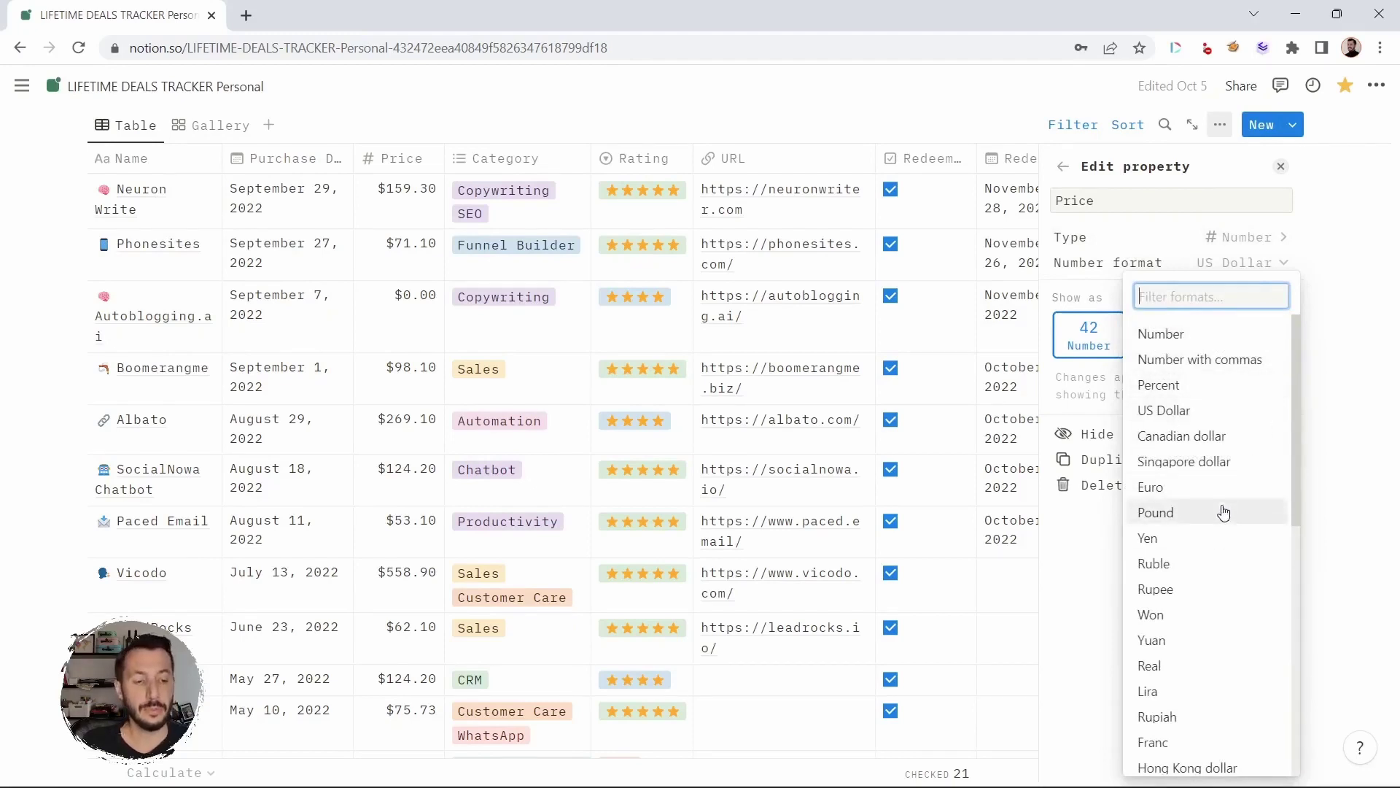
pyautogui.click(1278, 179)
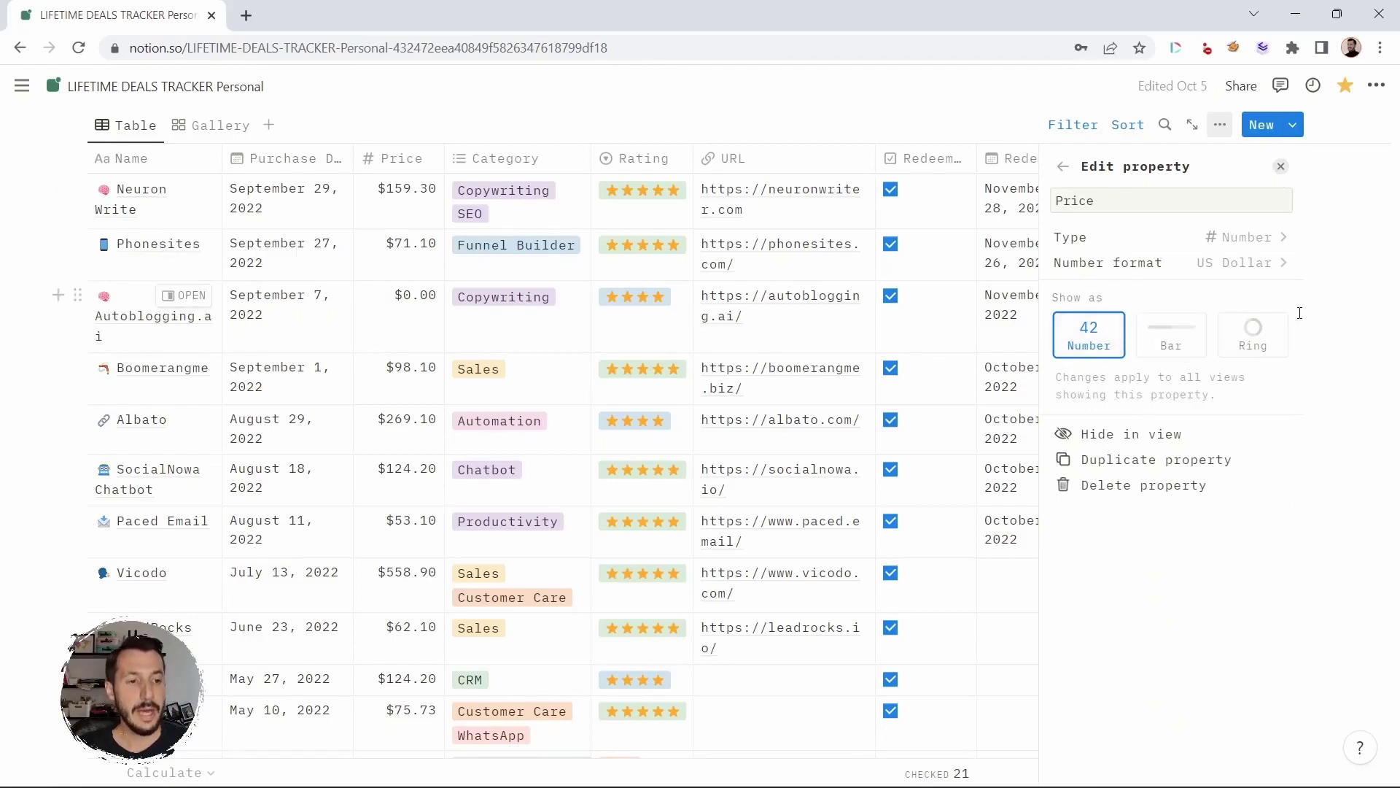
pyautogui.rightClick(1280, 170)
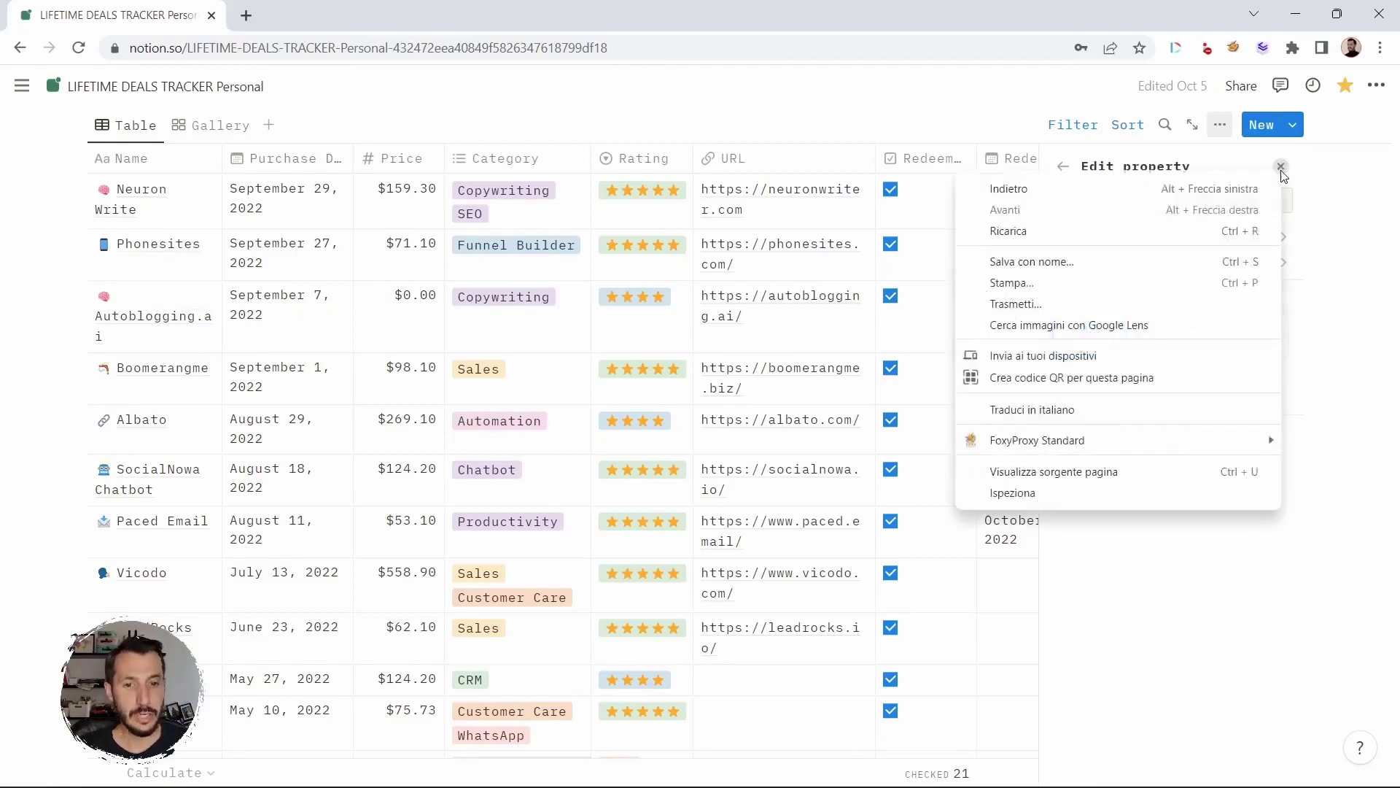
pyautogui.click(688, 91)
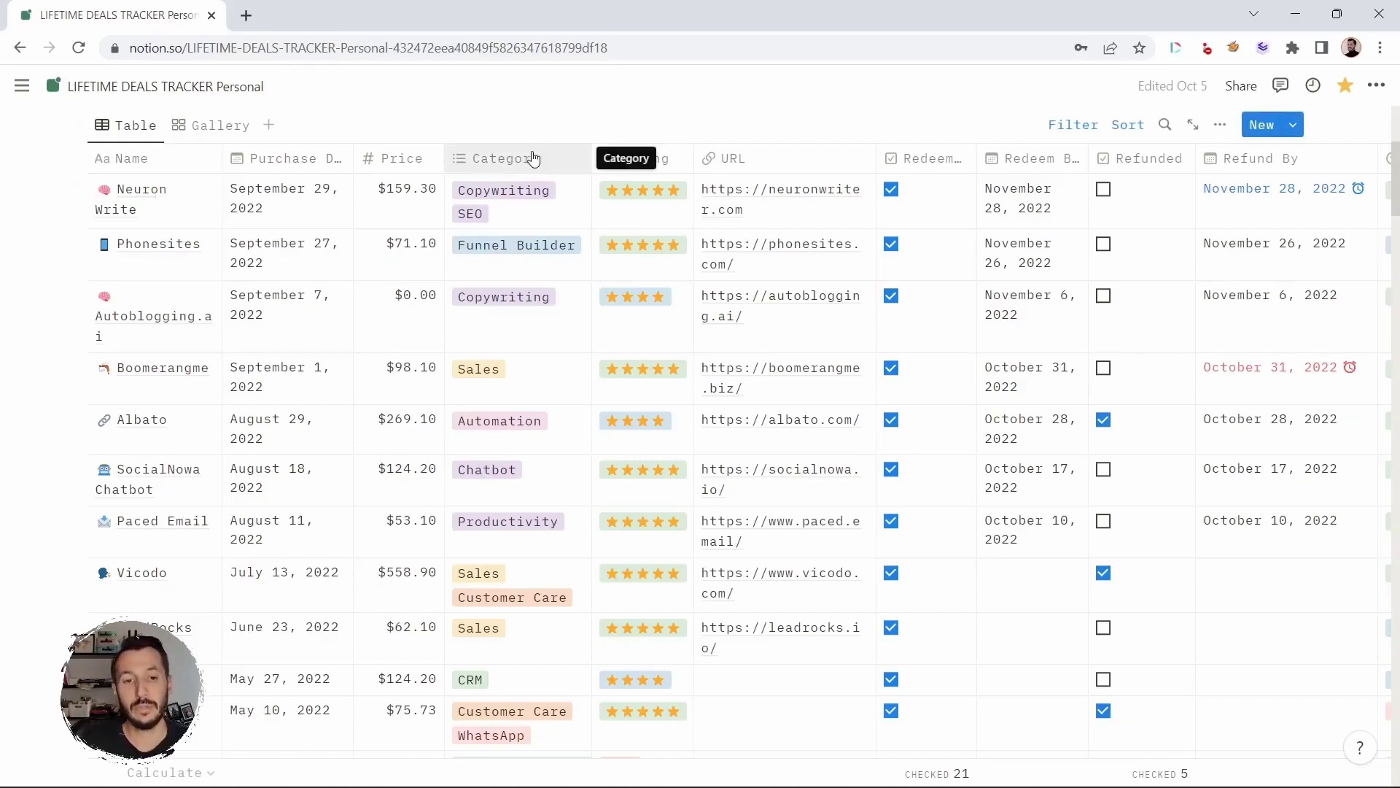
# Step: Check the Rating property's type and examine the table's further columns, from Redeemed to Spent/Earning
pyautogui.click(669, 197)
pyautogui.press('Escape')
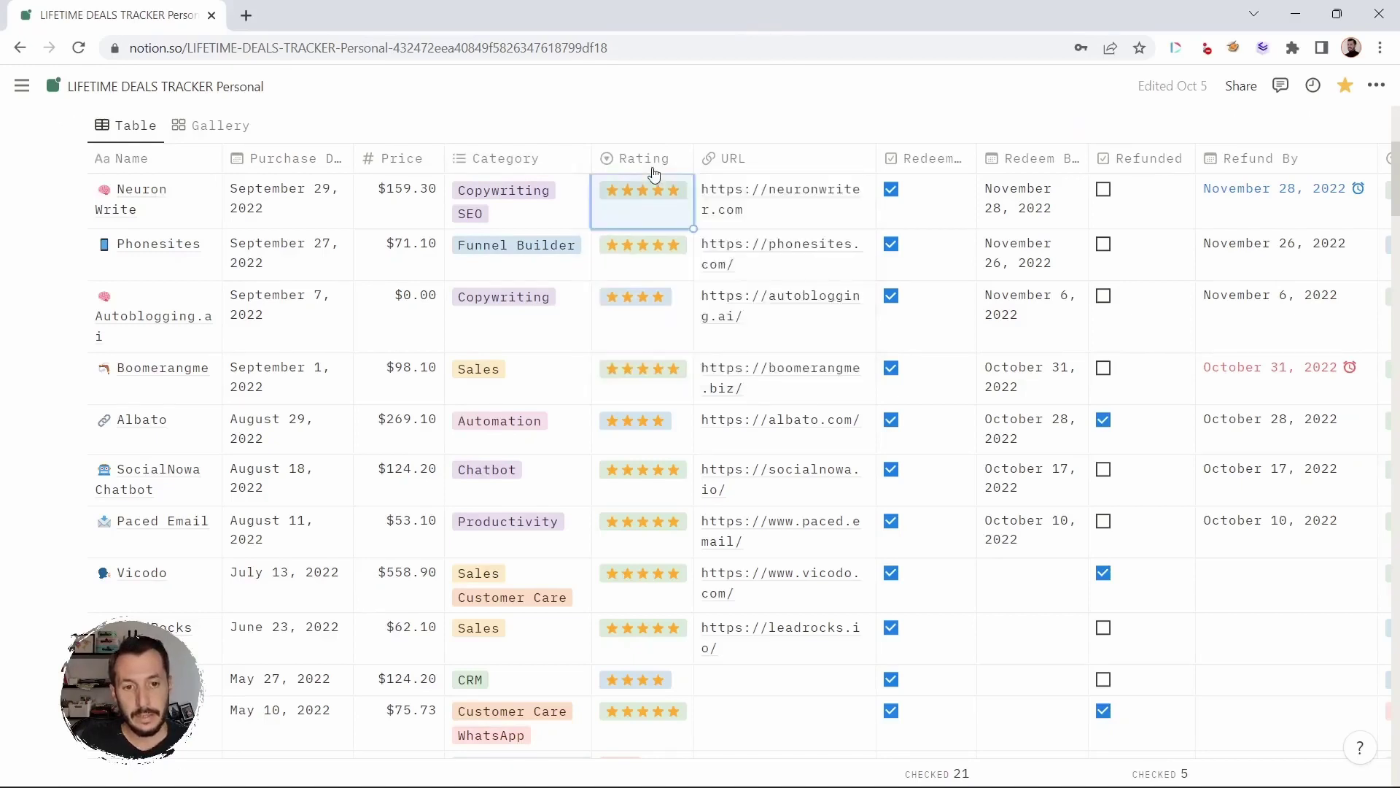
pyautogui.click(655, 173)
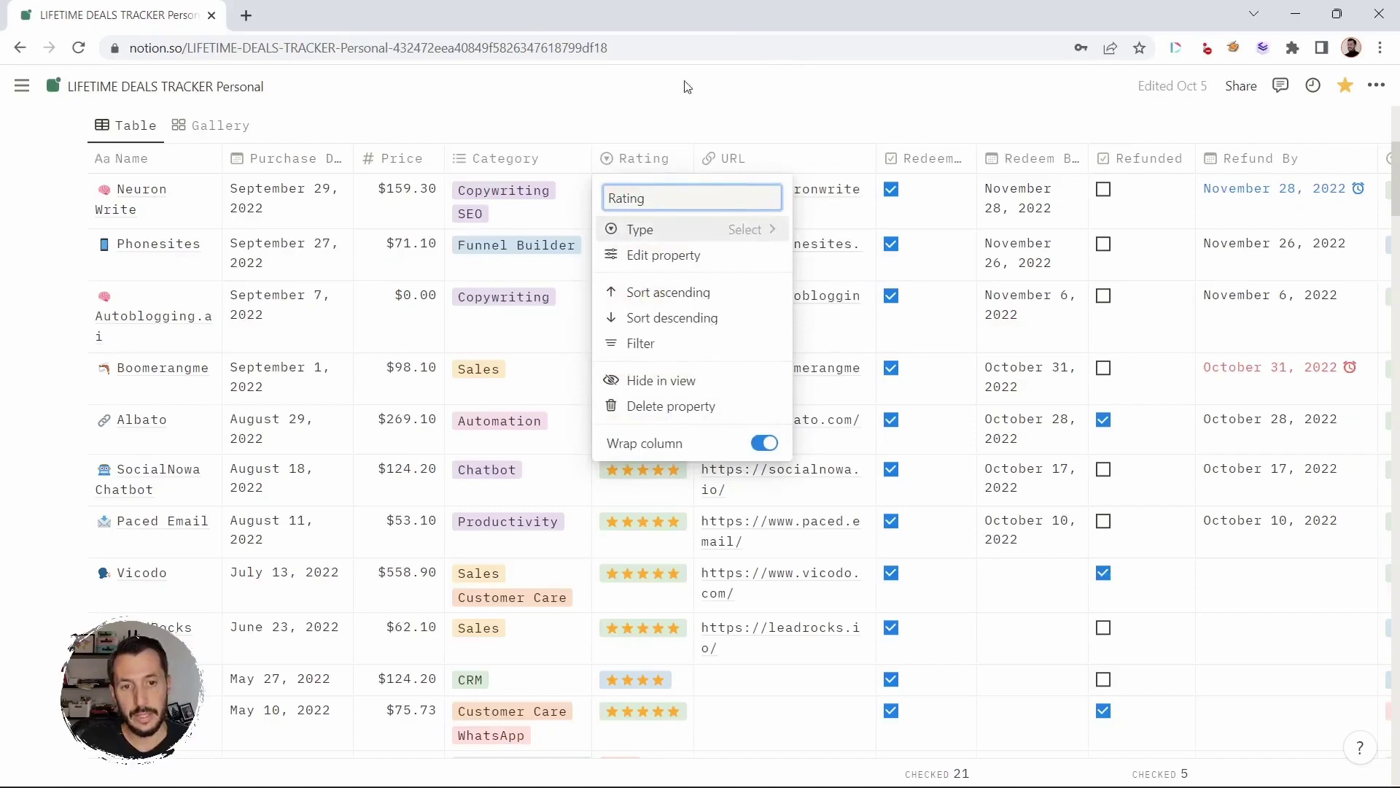
pyautogui.click(664, 112)
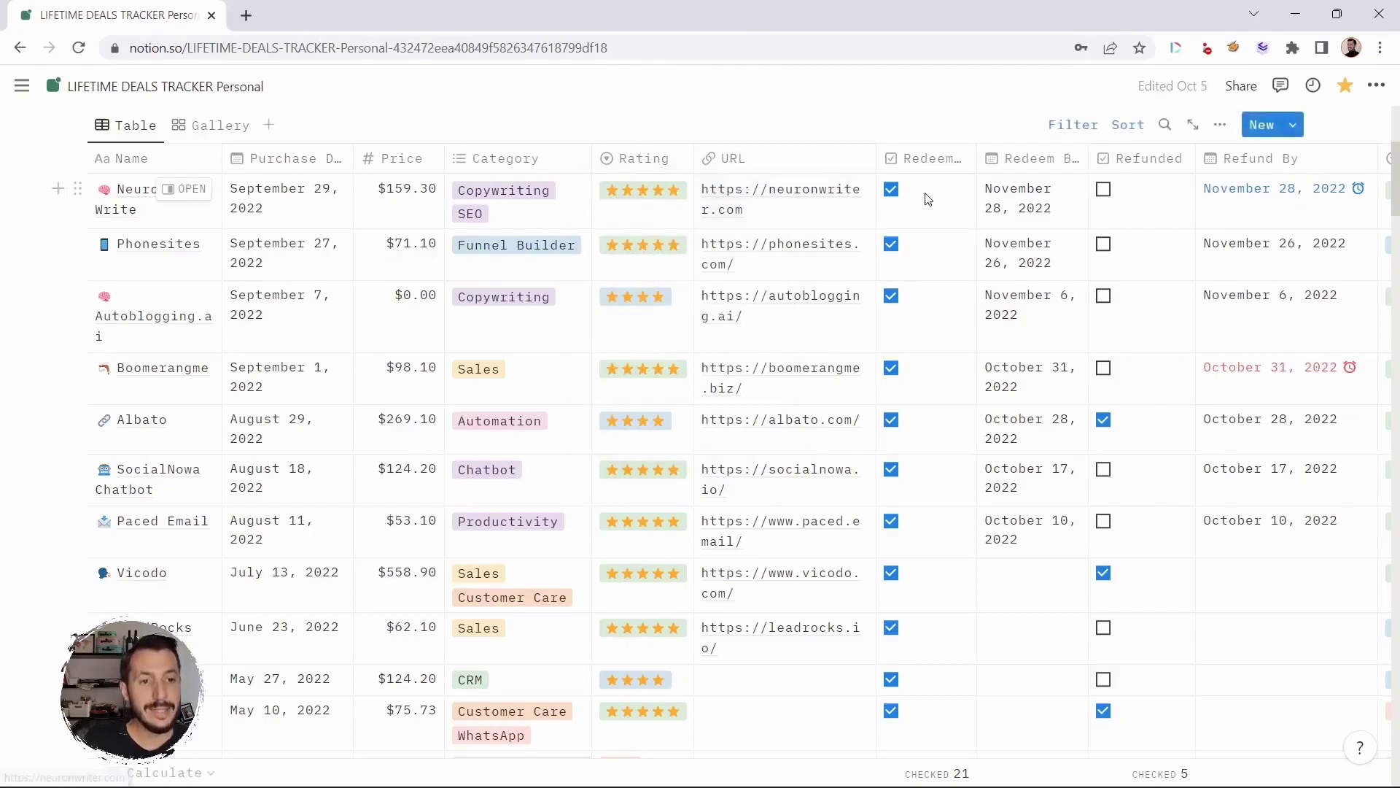
pyautogui.hscroll(4, 927, 199)
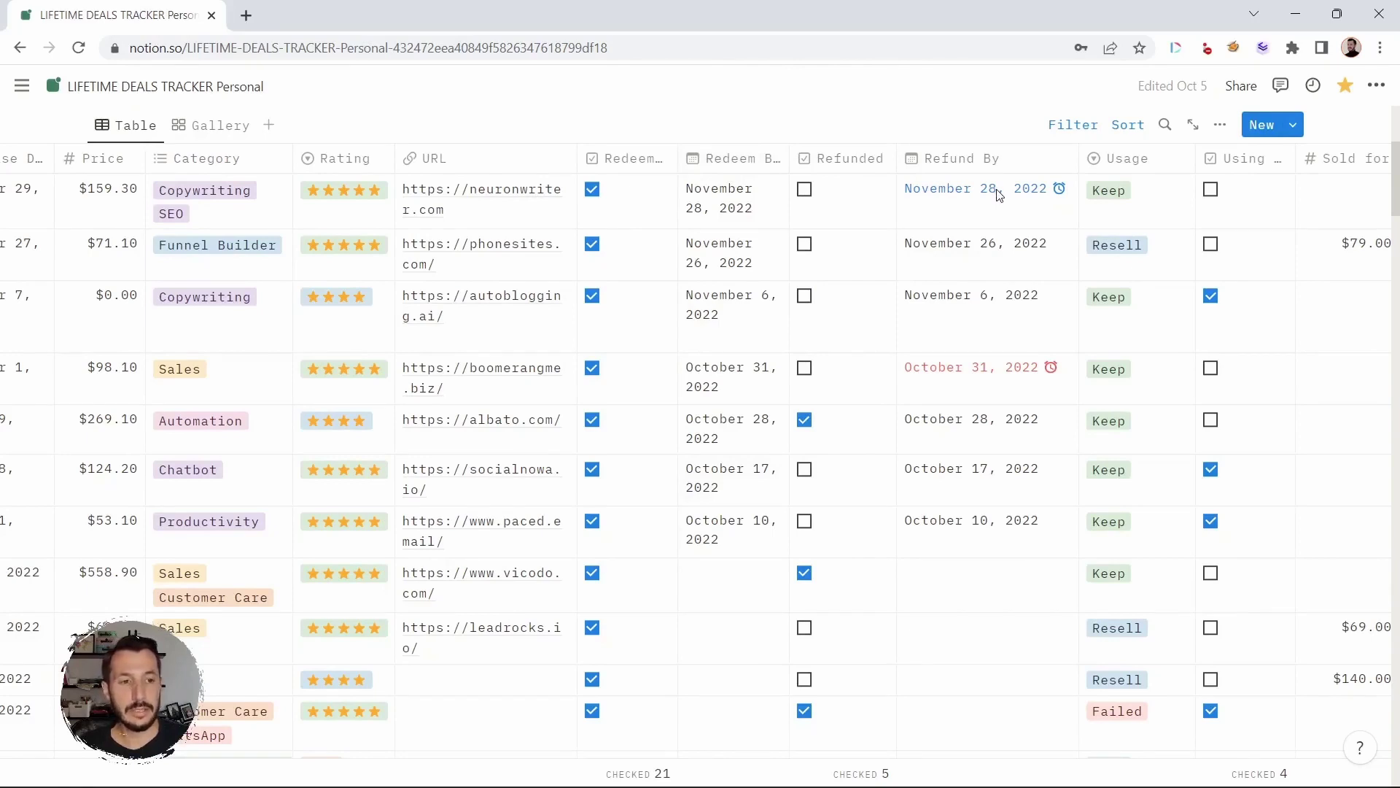
pyautogui.hscroll(3, 998, 195)
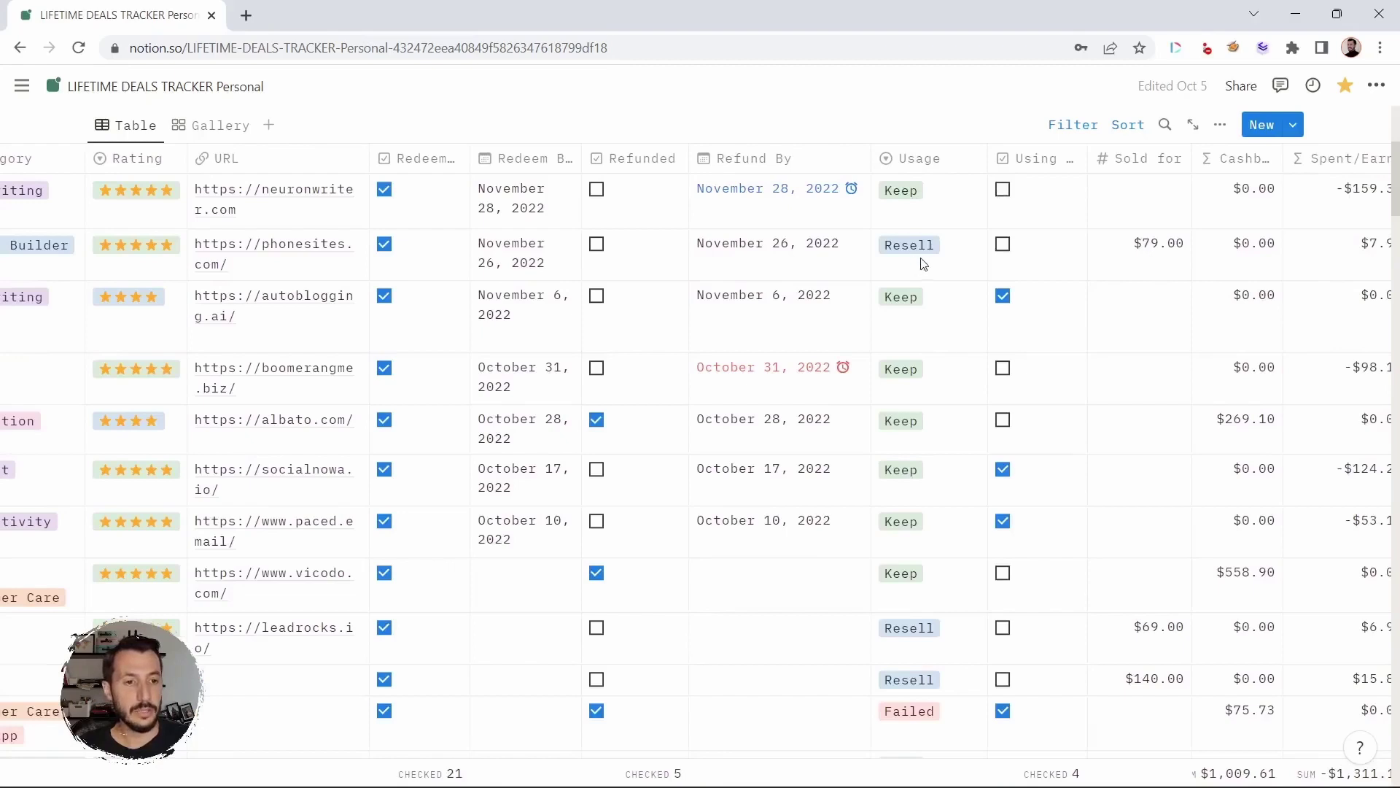
# Step: Look over the main table's columns through Spent/Earning and return to its first columns and entries
pyautogui.hscroll(2, 925, 261)
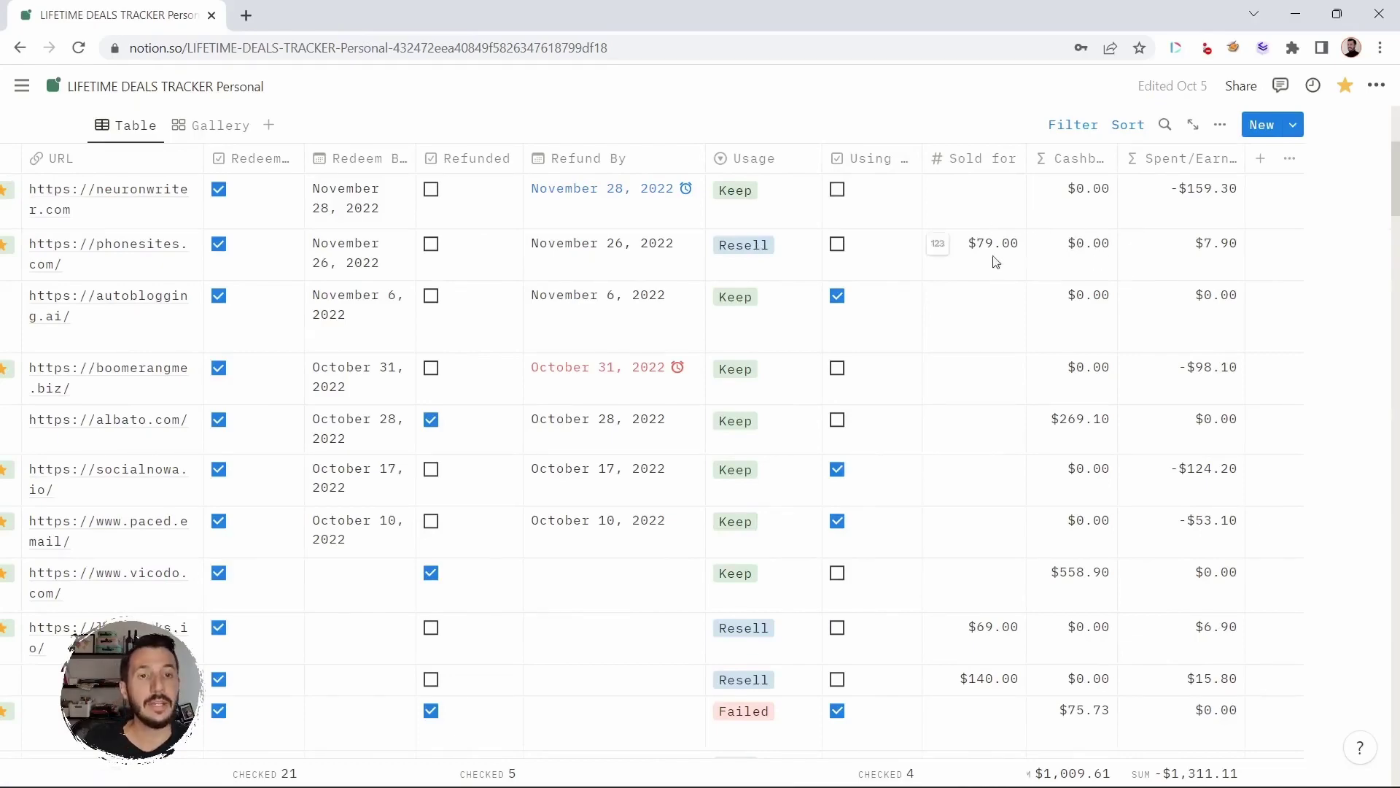
pyautogui.hscroll(-9, 1057, 232)
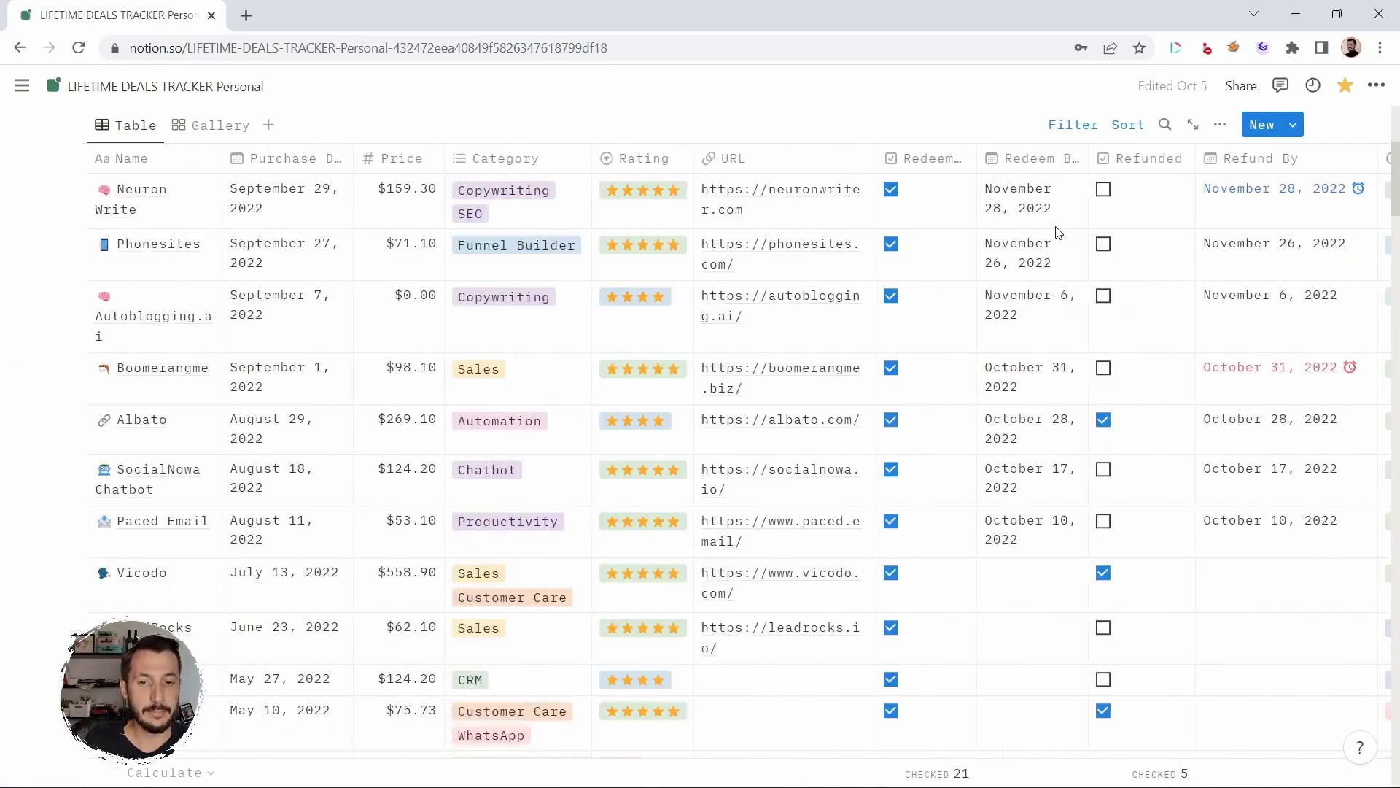
pyautogui.scroll(2, 500, 317)
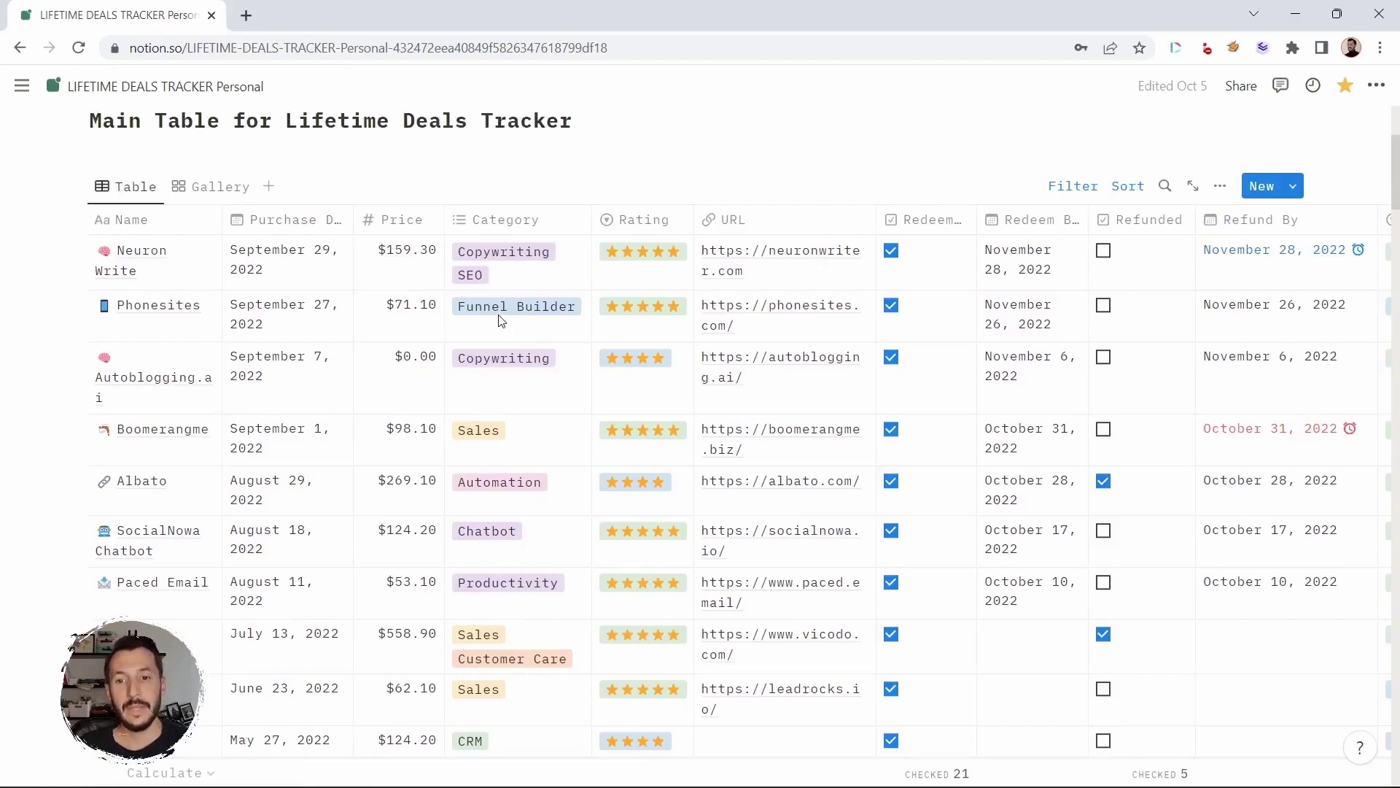
pyautogui.scroll(-1, 499, 321)
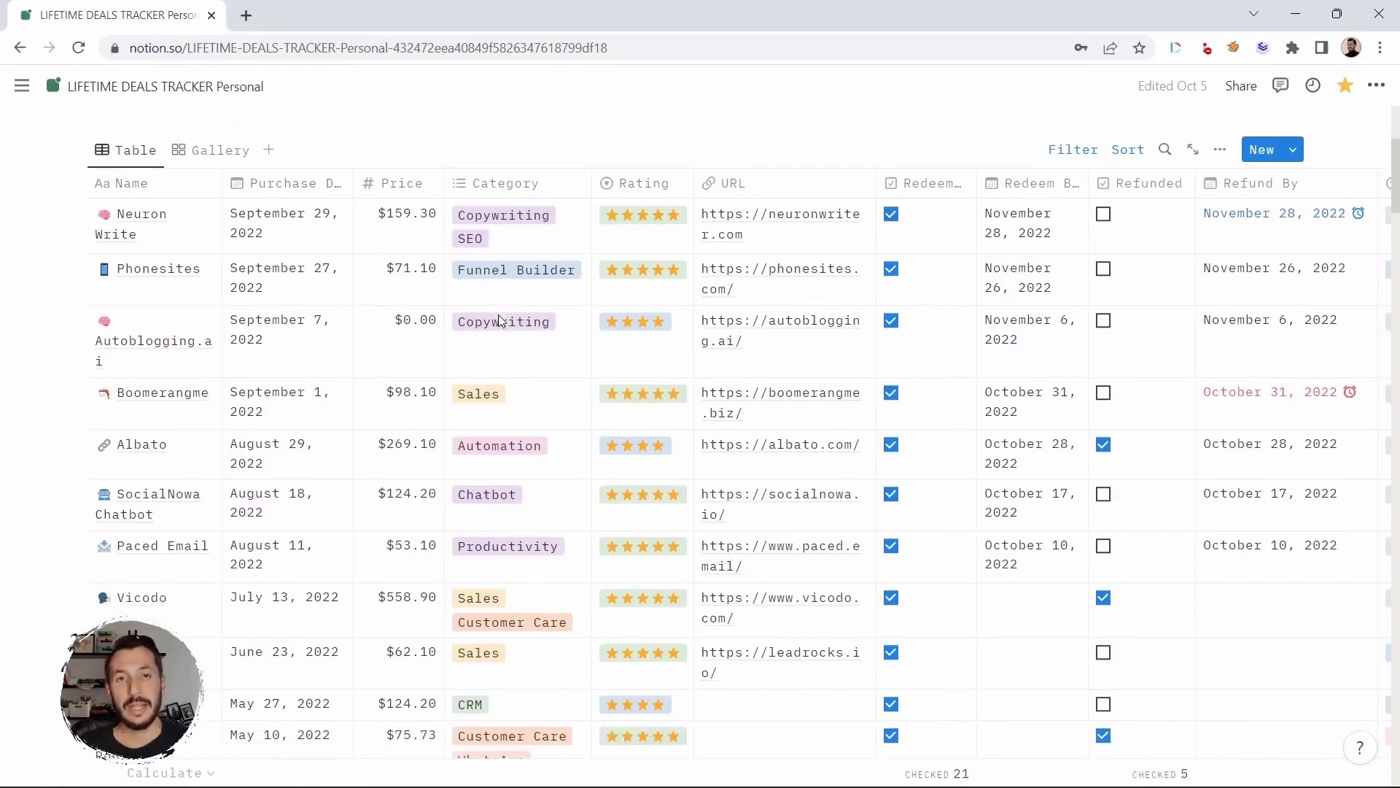
pyautogui.scroll(-1, 501, 321)
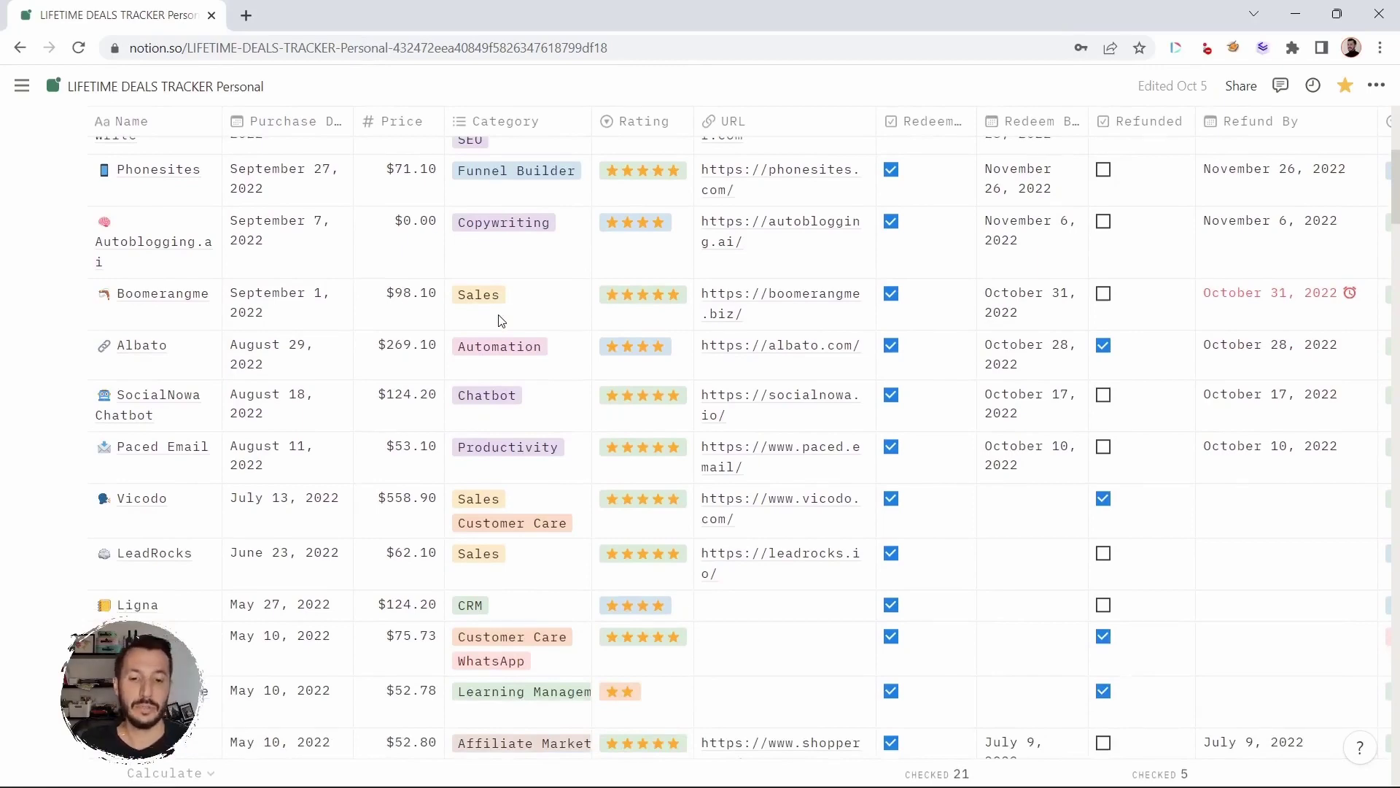
# Step: Examine the Overview card in the Summary section and the Using and Shelf (not using) galleries below it
pyautogui.scroll(-15, 501, 321)
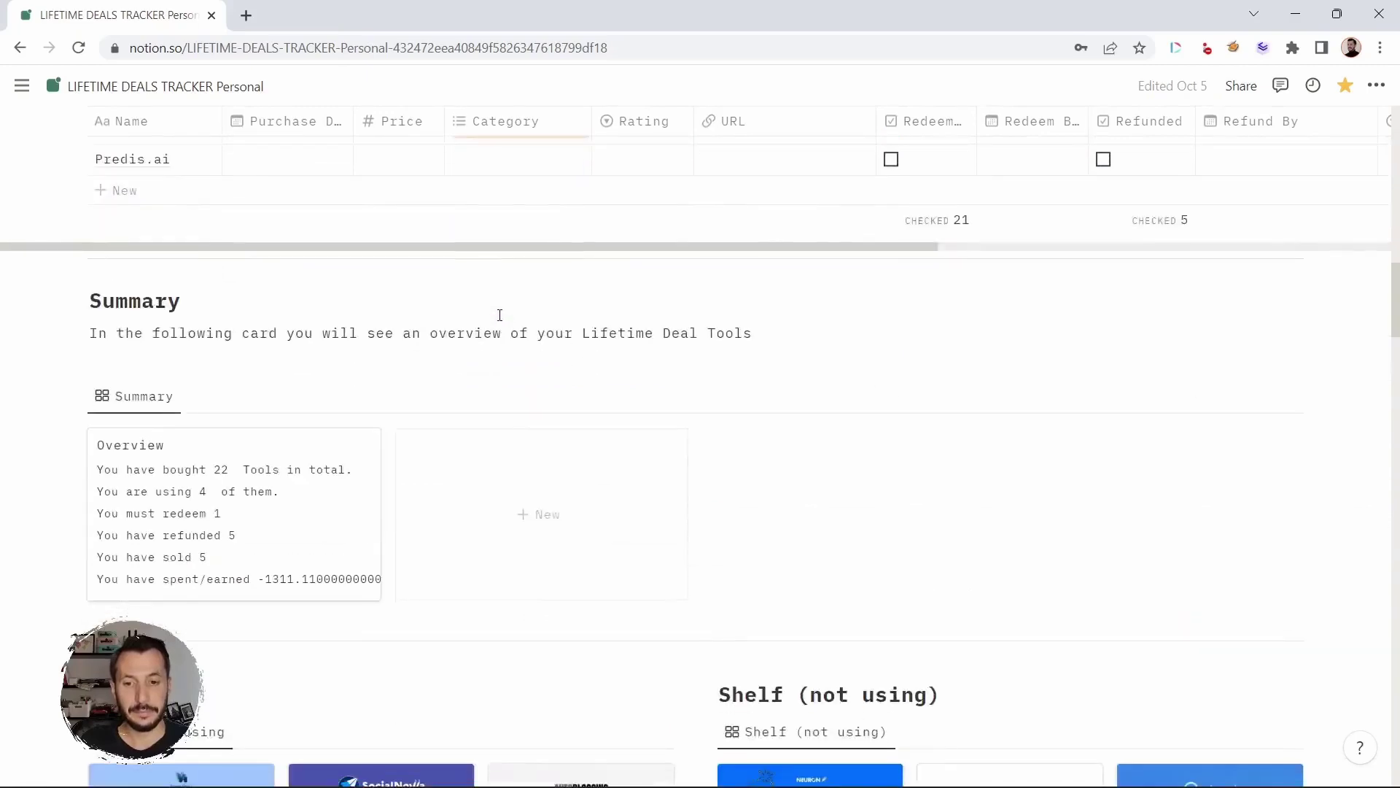
pyautogui.scroll(-2, 499, 315)
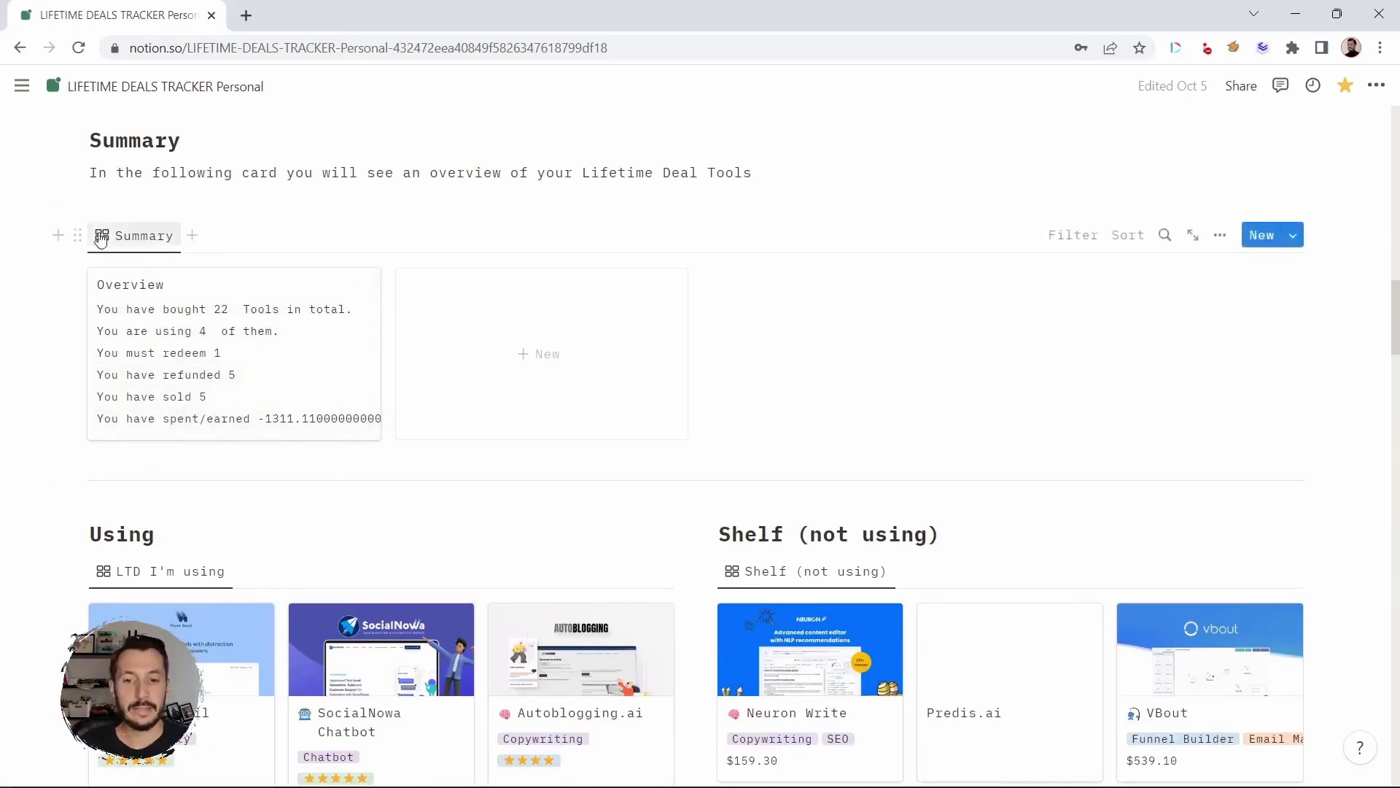
pyautogui.moveTo(73, 379)
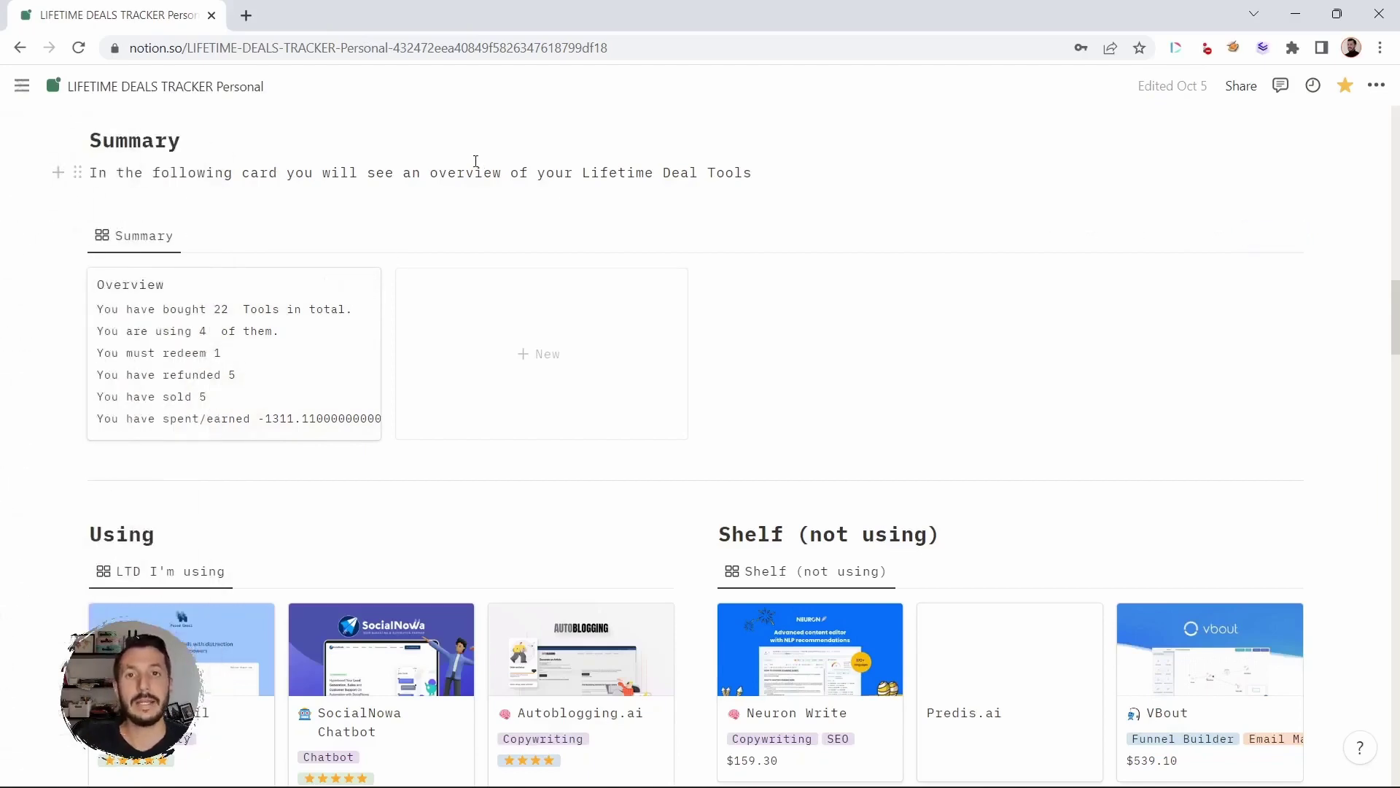
pyautogui.scroll(-4, 475, 160)
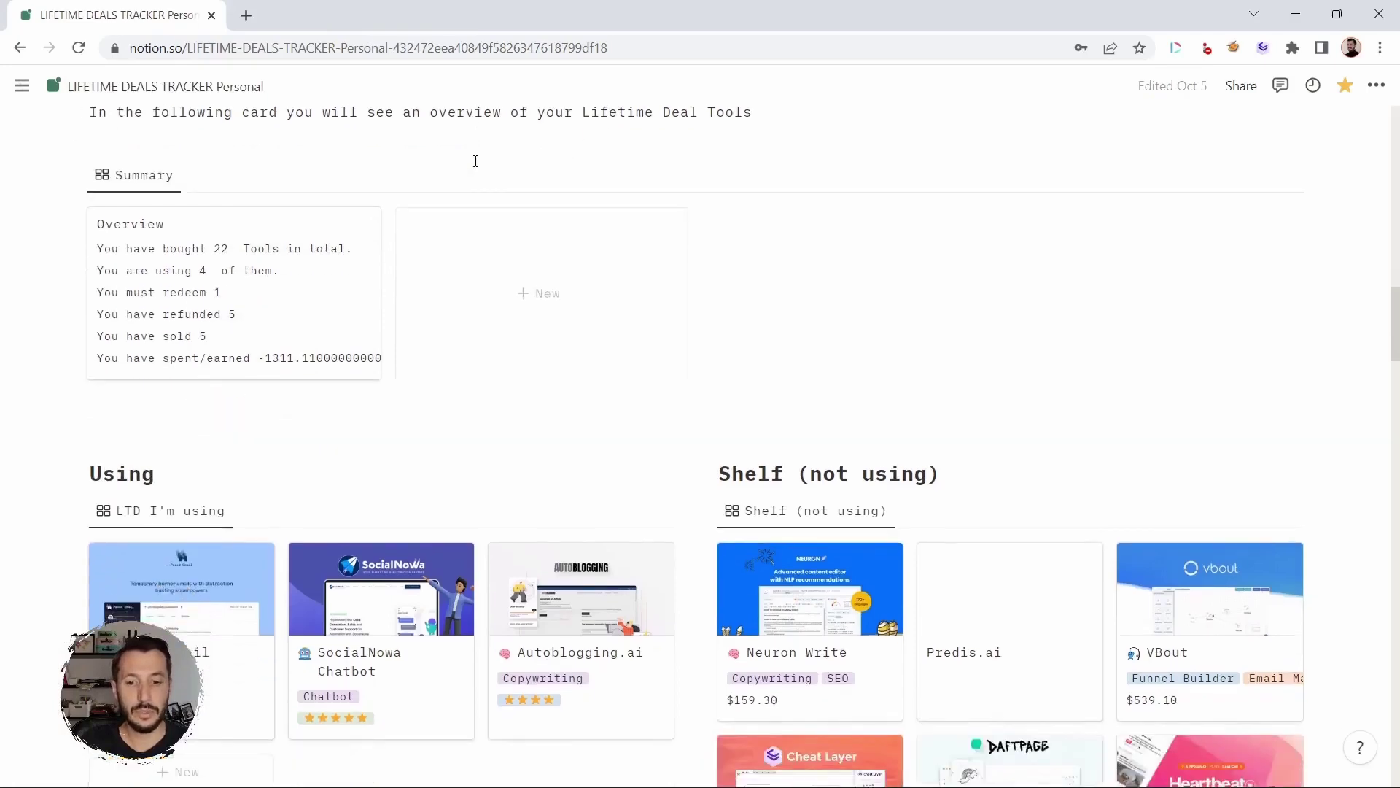
pyautogui.scroll(-2, 476, 166)
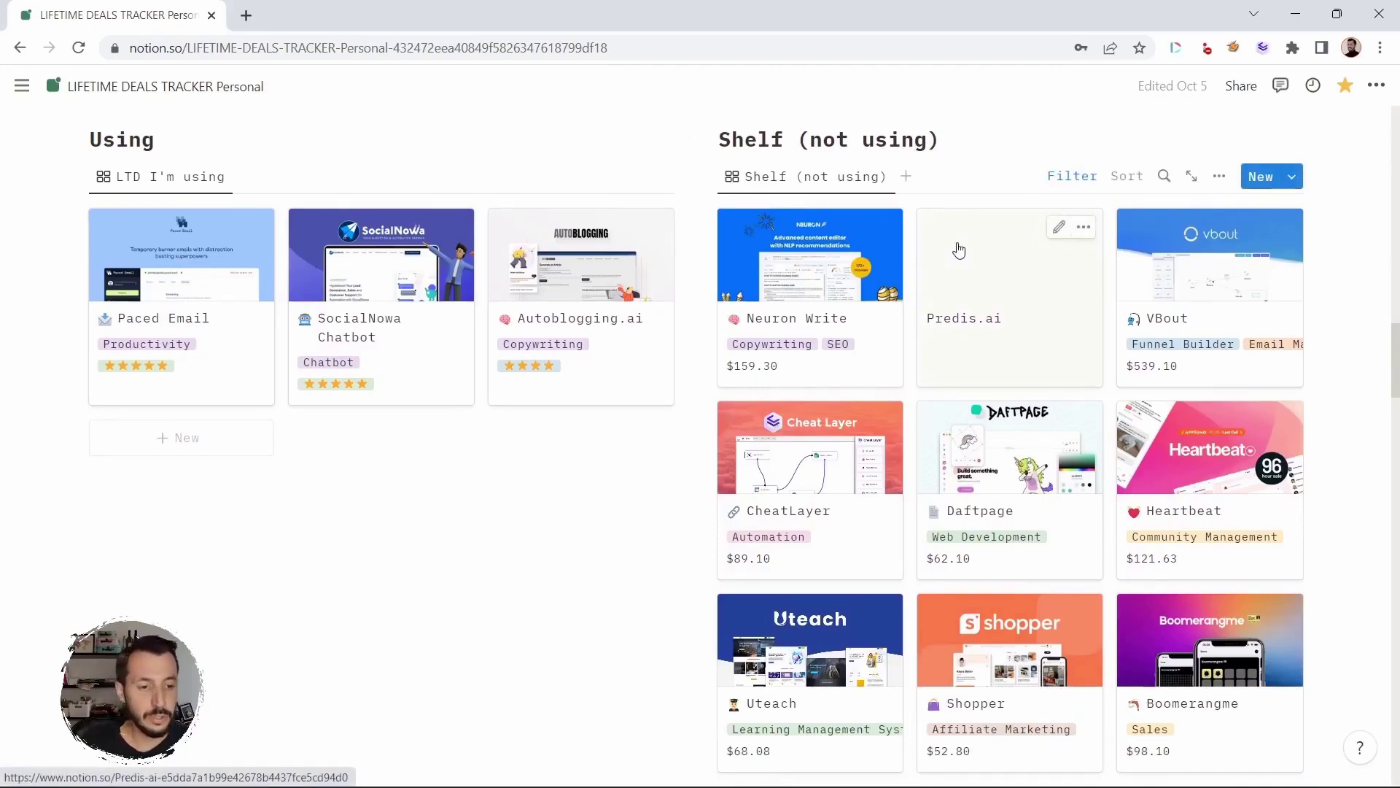
# Step: Examine the view options and available layouts of the LTD I'm using view, keeping the Gallery layout
pyautogui.click(163, 183)
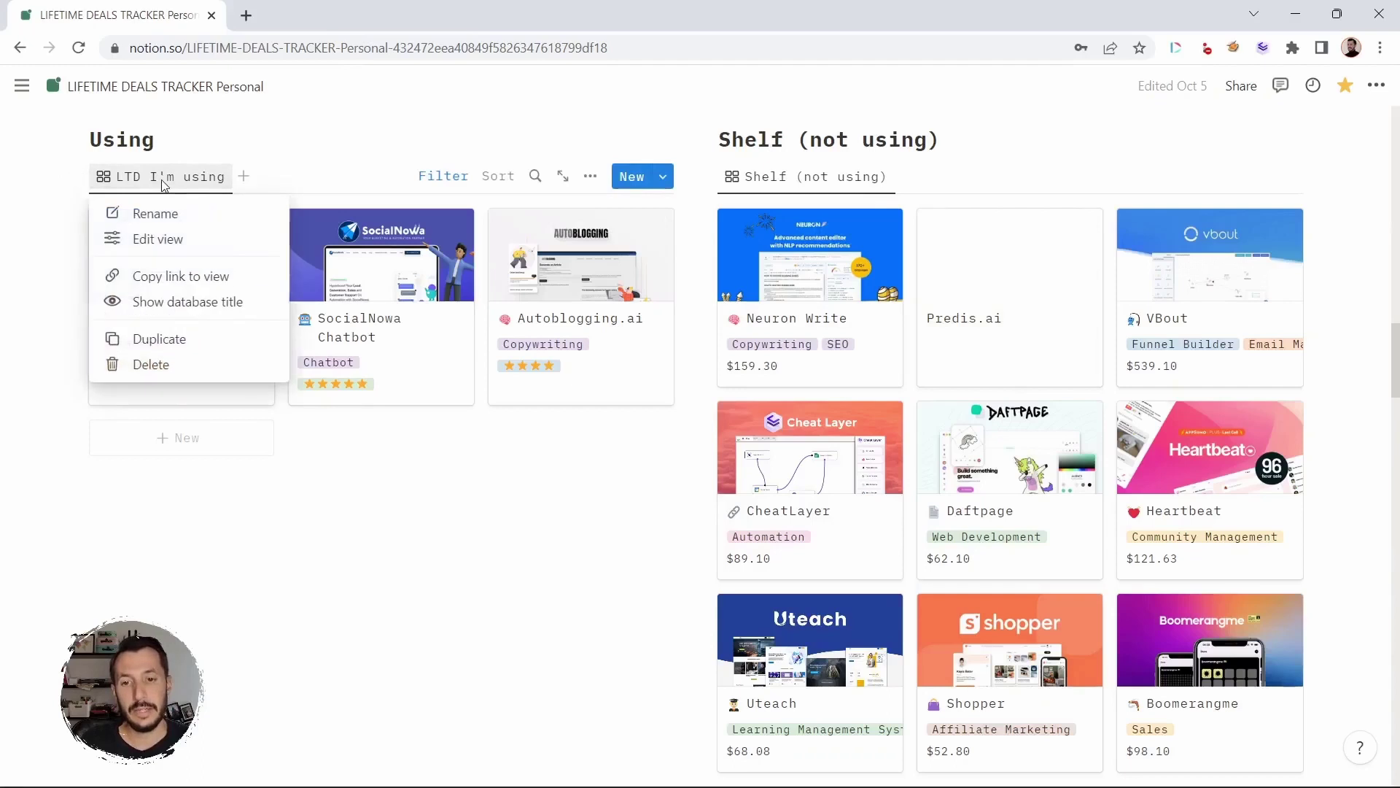
pyautogui.click(179, 239)
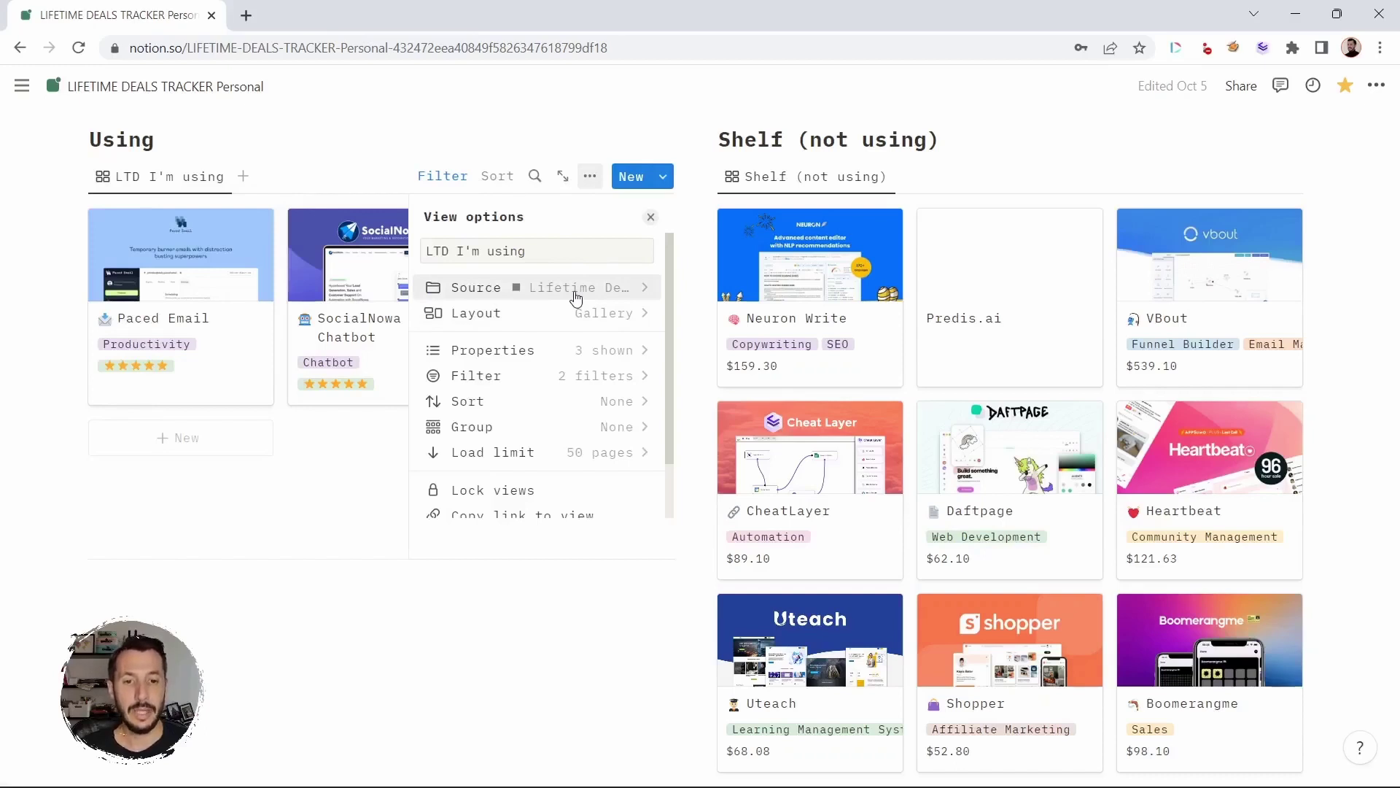
pyautogui.click(540, 315)
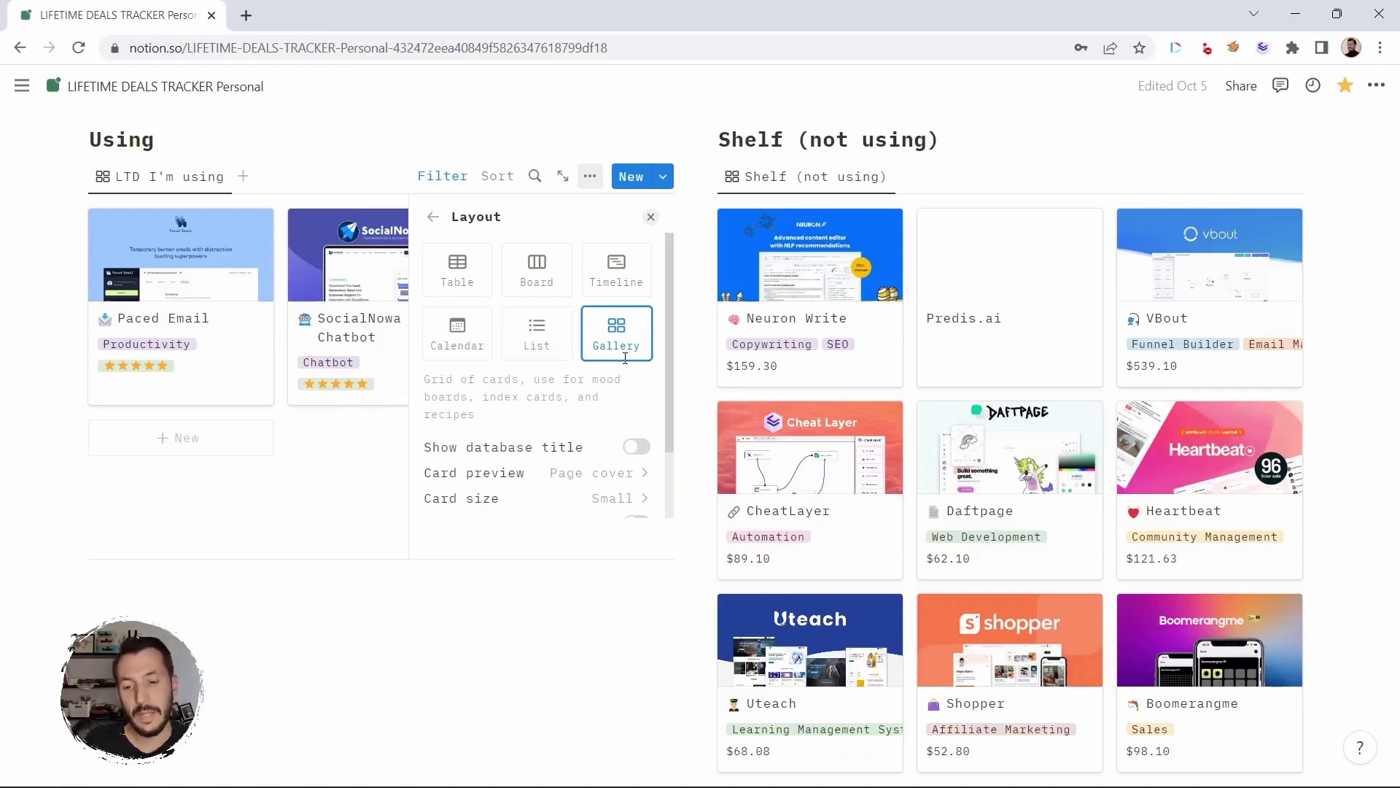
pyautogui.click(298, 506)
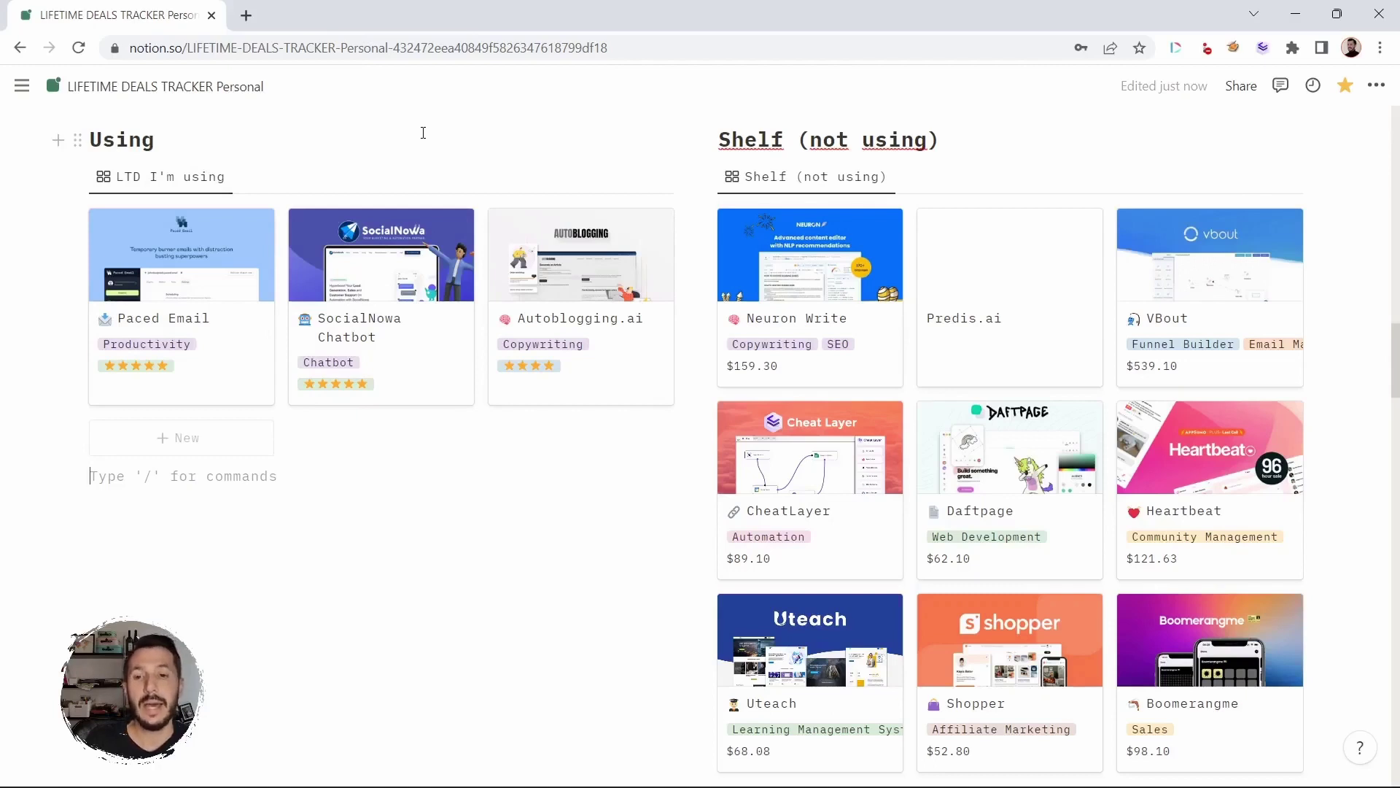
# Step: Show the LTD I'm using view's filters and examine the Using it? and Refunded conditions without changing them
pyautogui.moveTo(569, 173)
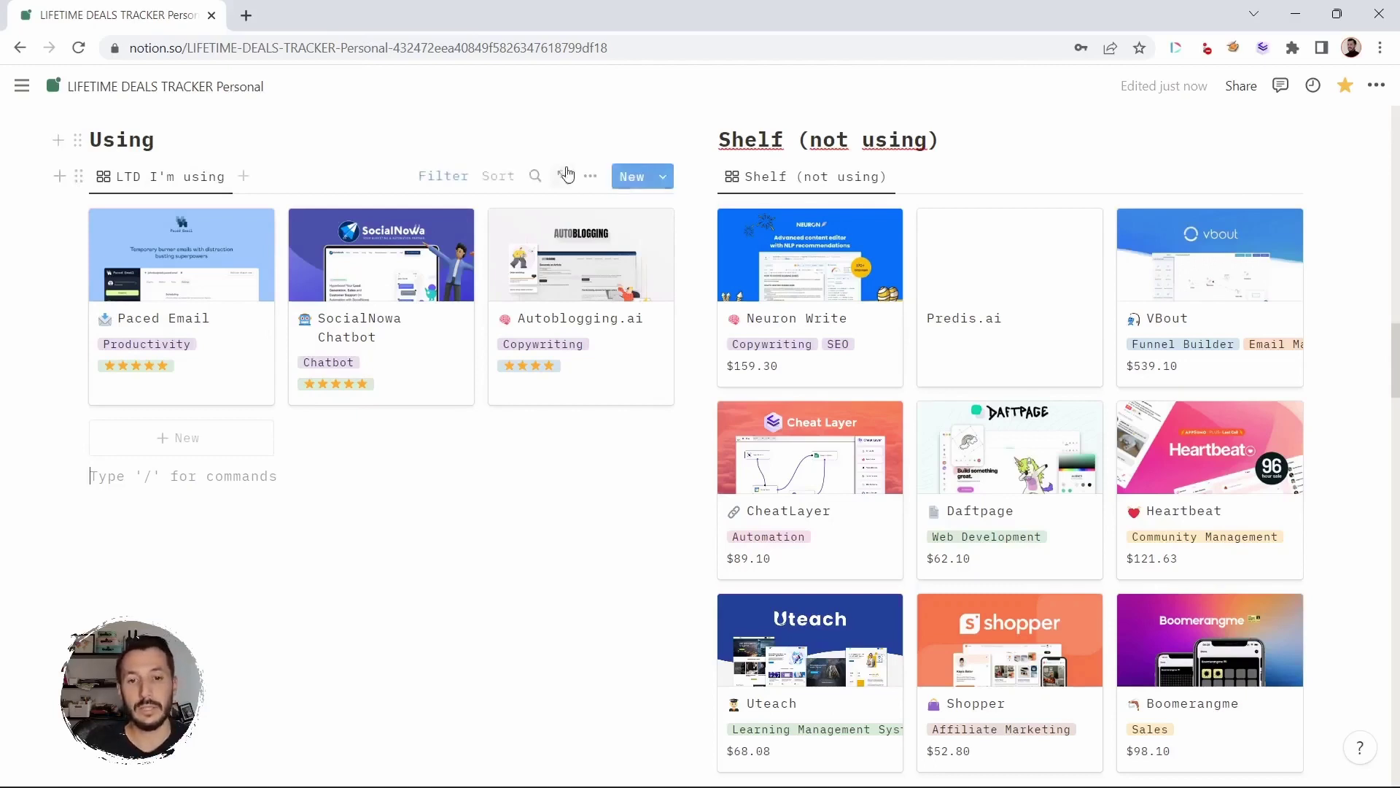
pyautogui.click(444, 183)
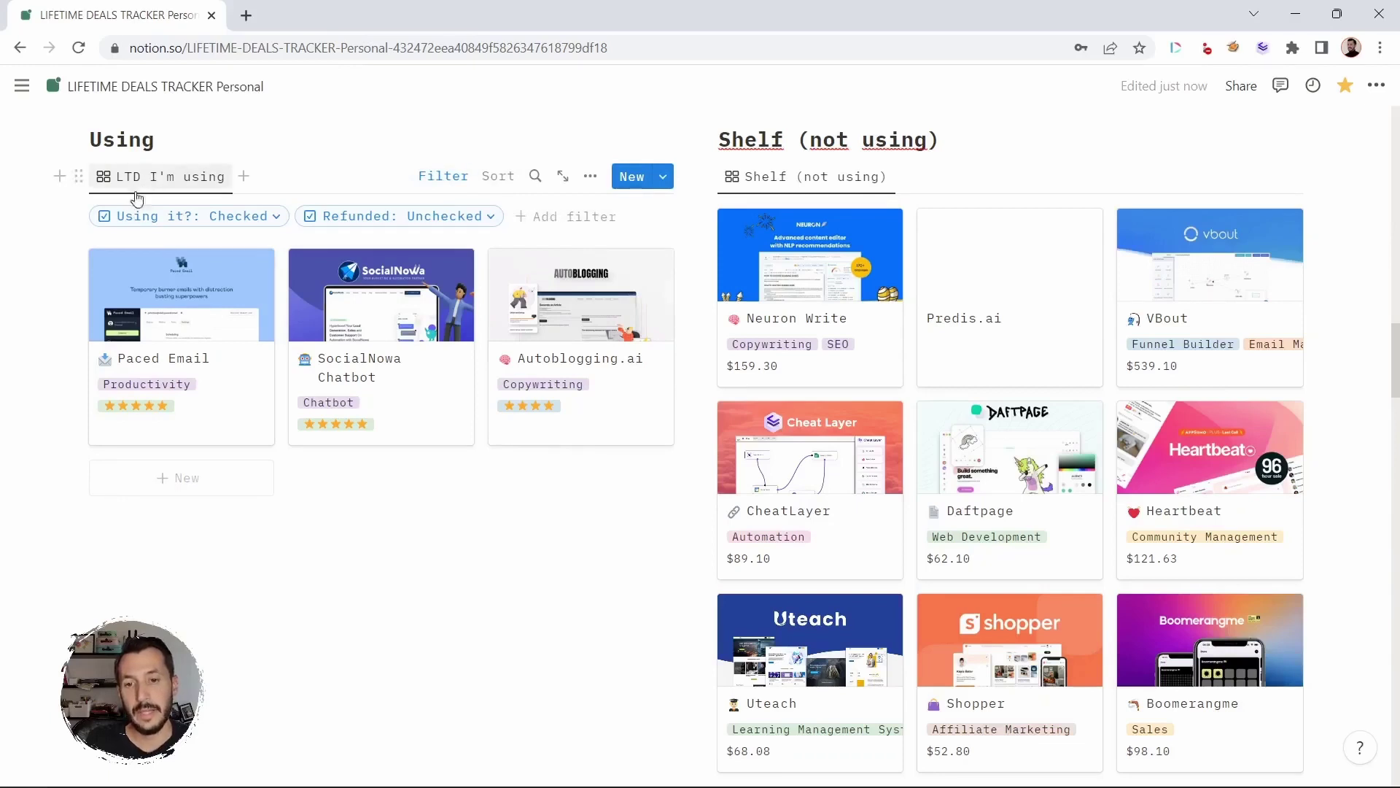
pyautogui.click(264, 219)
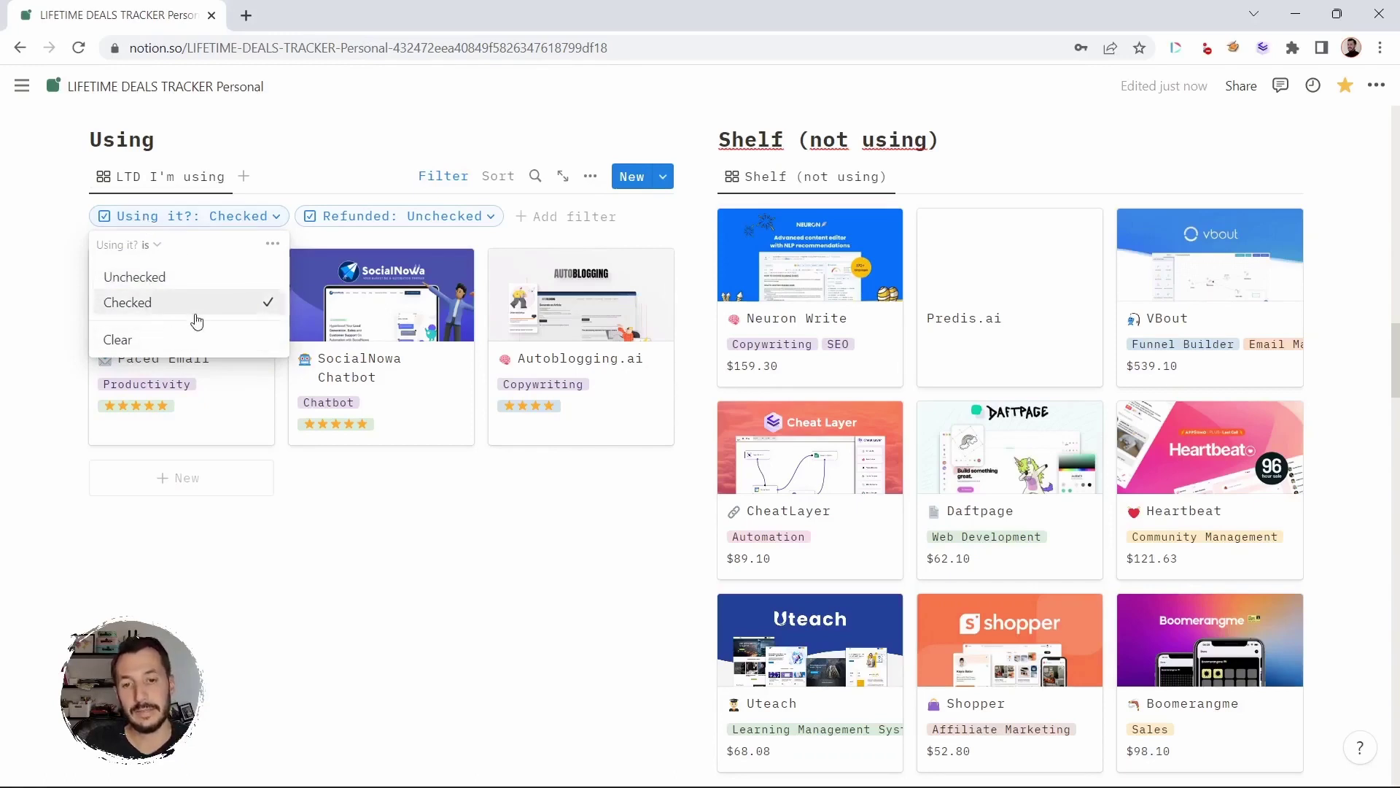
pyautogui.click(405, 216)
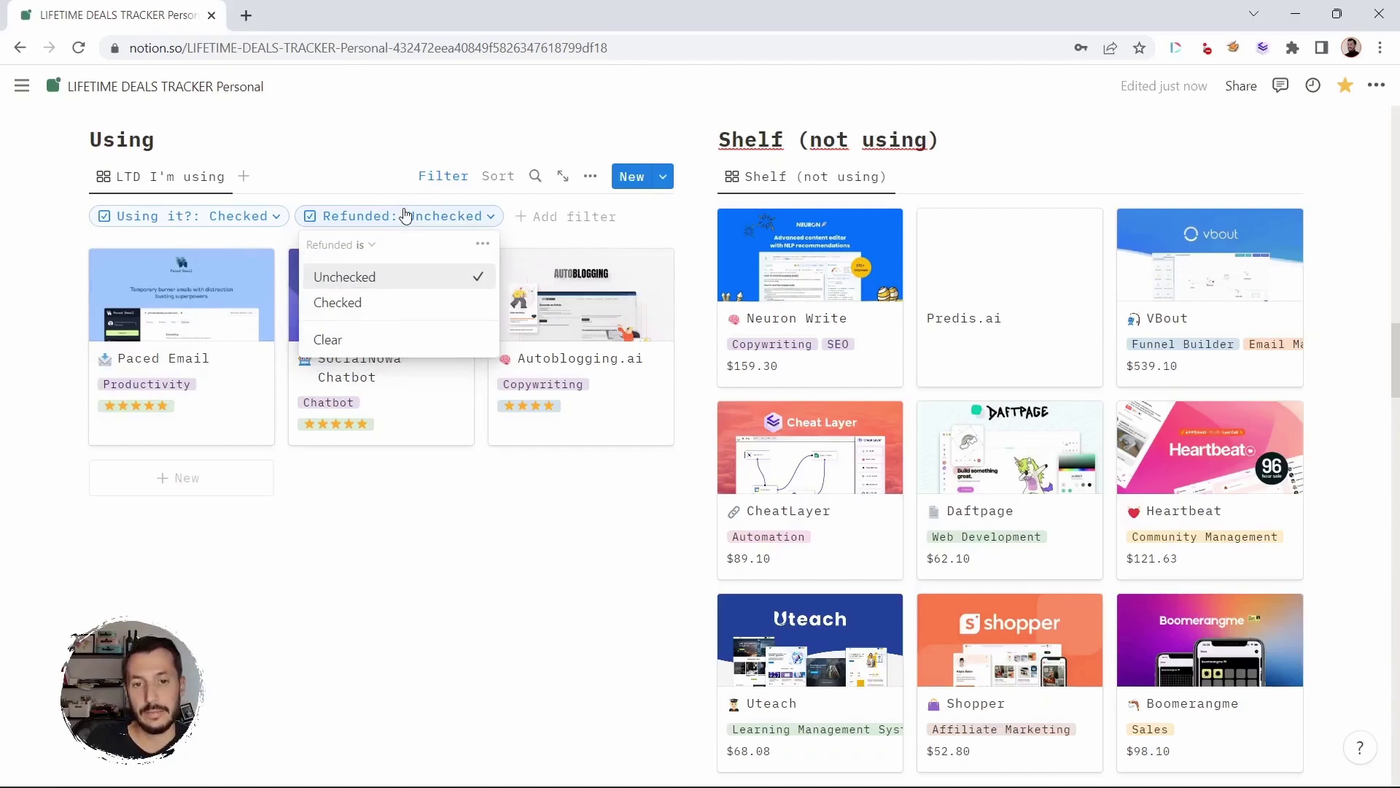
pyautogui.click(406, 216)
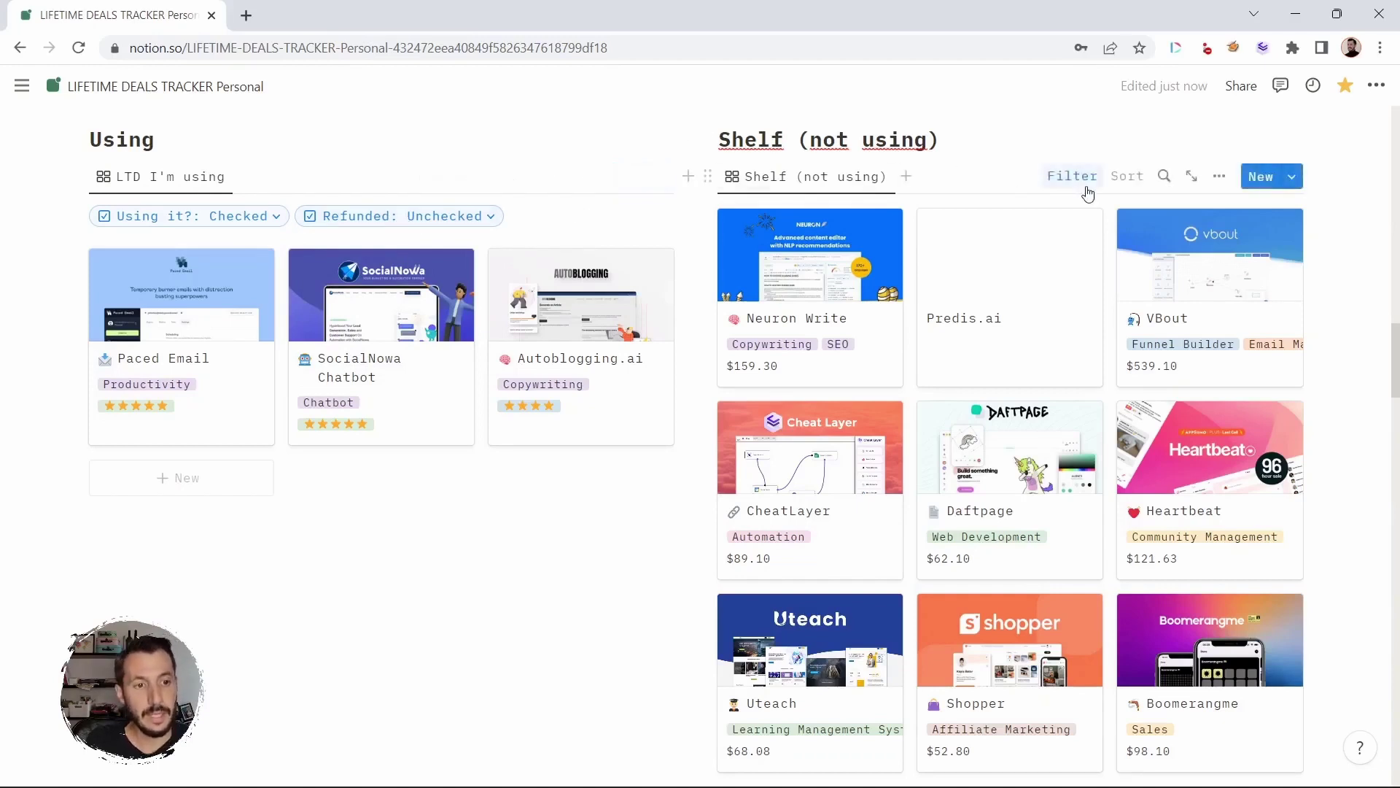
# Step: Show the Shelf (not using) view's filters and examine the Using it?, Sold for and Refunded conditions
pyautogui.click(1086, 188)
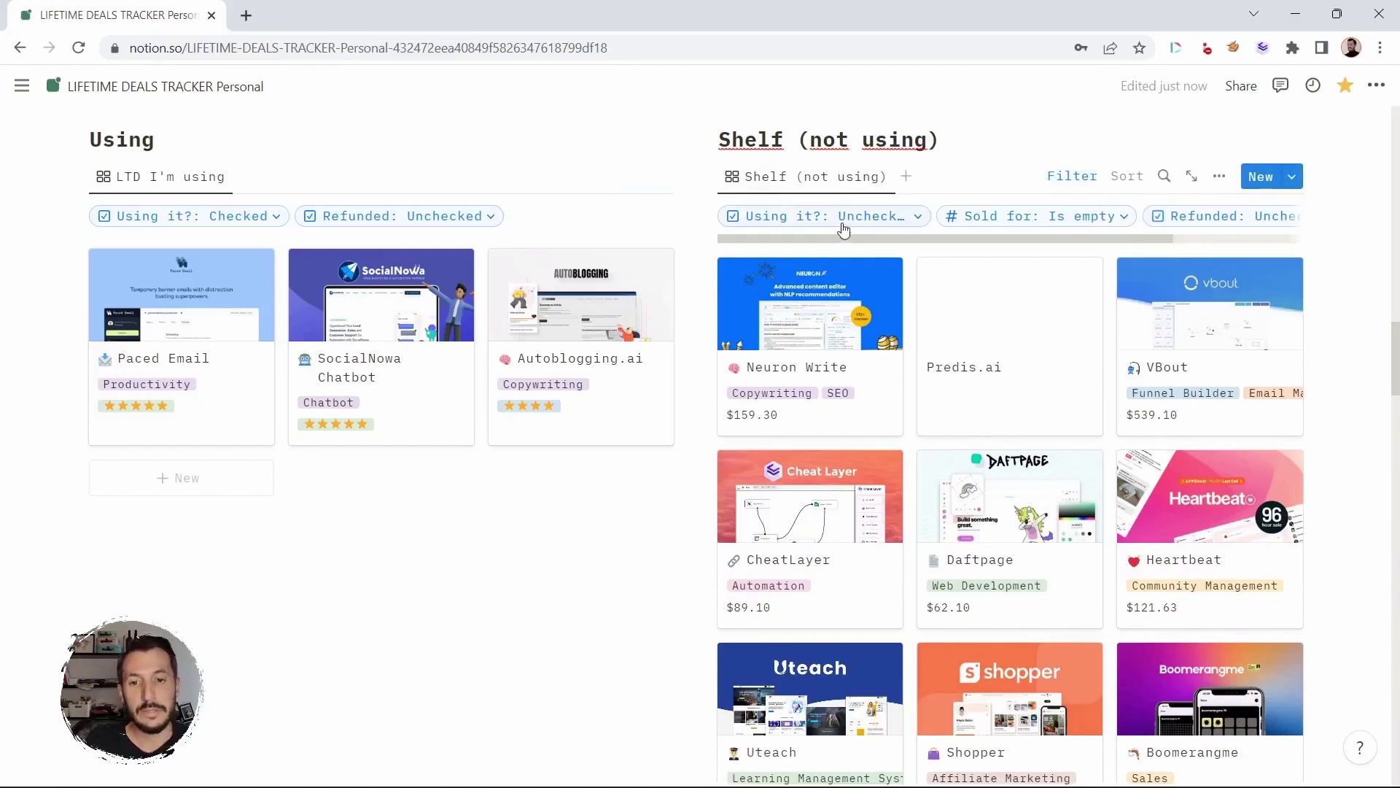
pyautogui.click(893, 225)
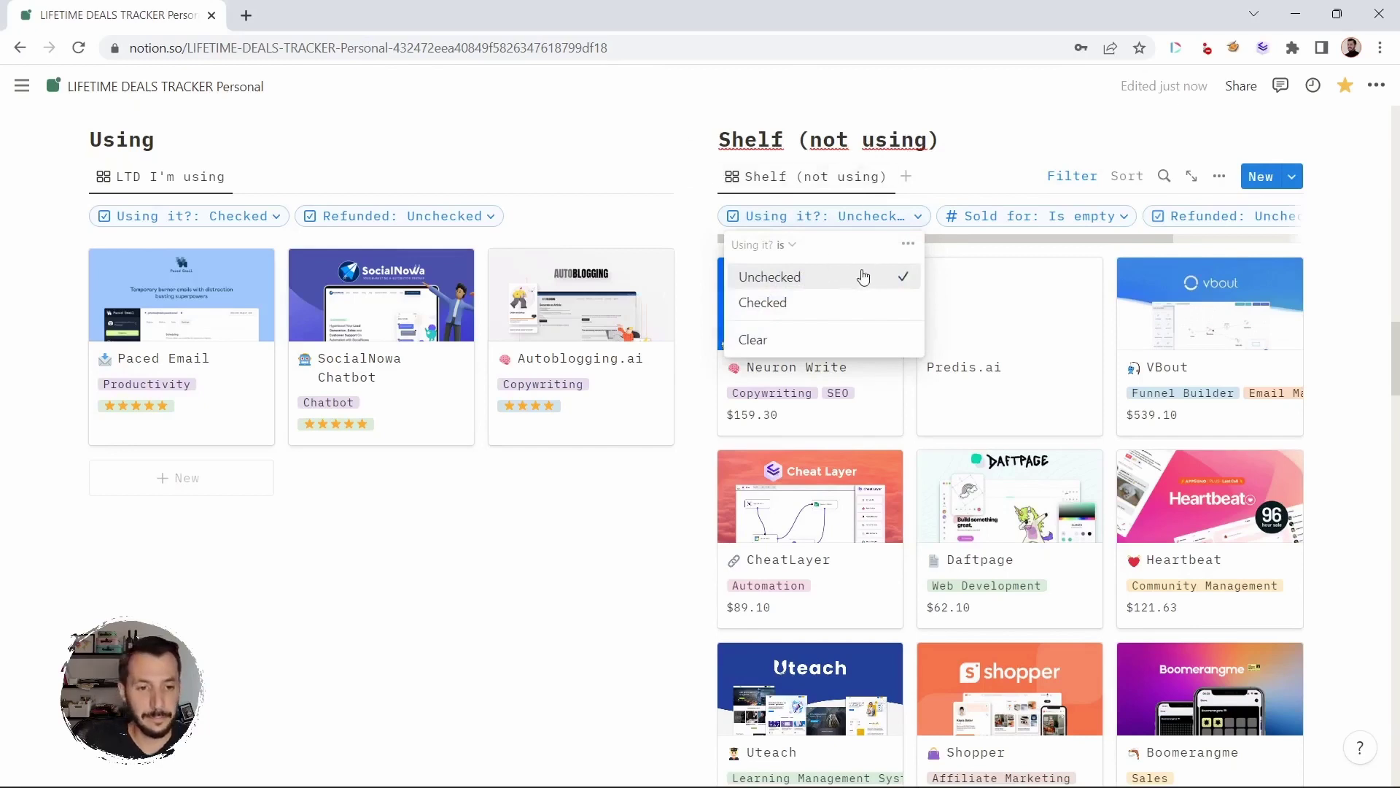
pyautogui.click(1114, 219)
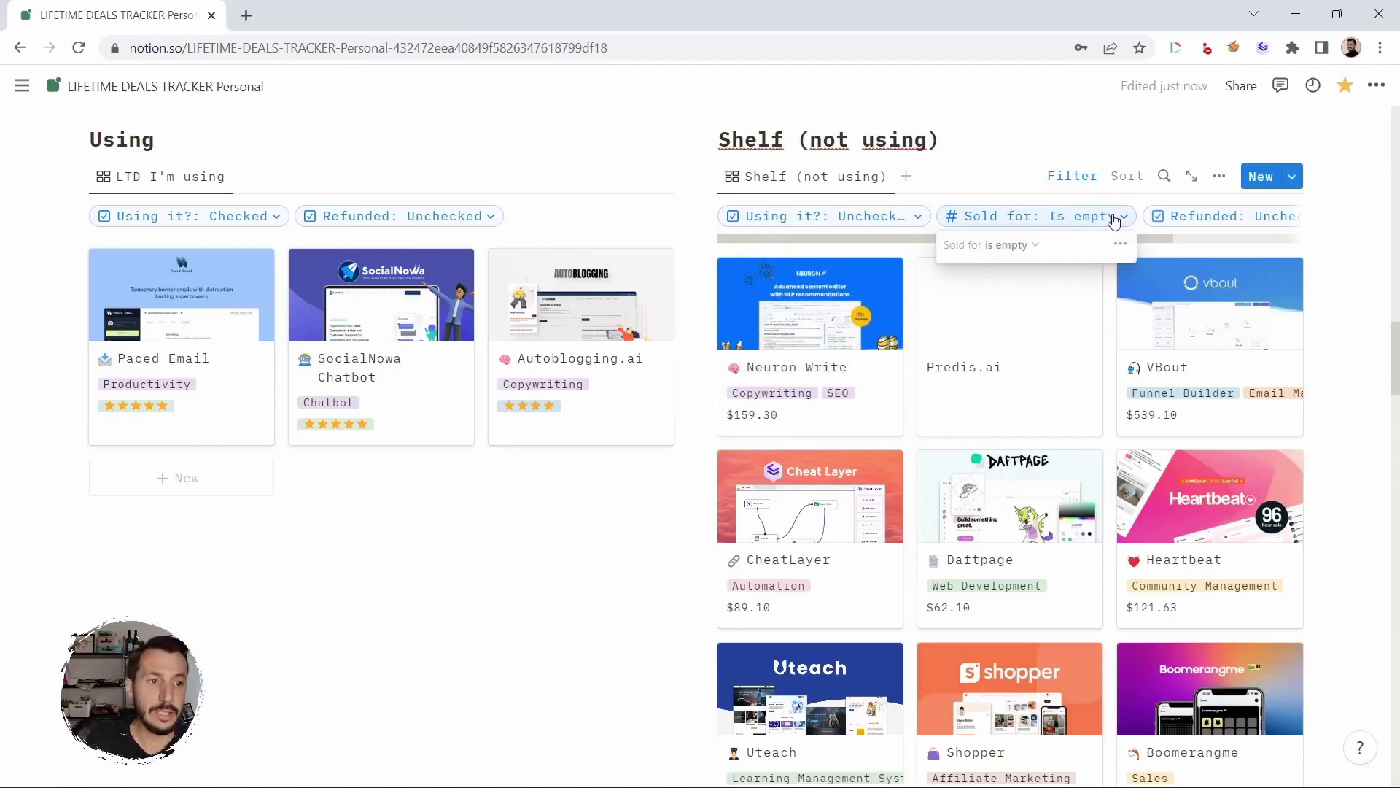
pyautogui.press('Escape')
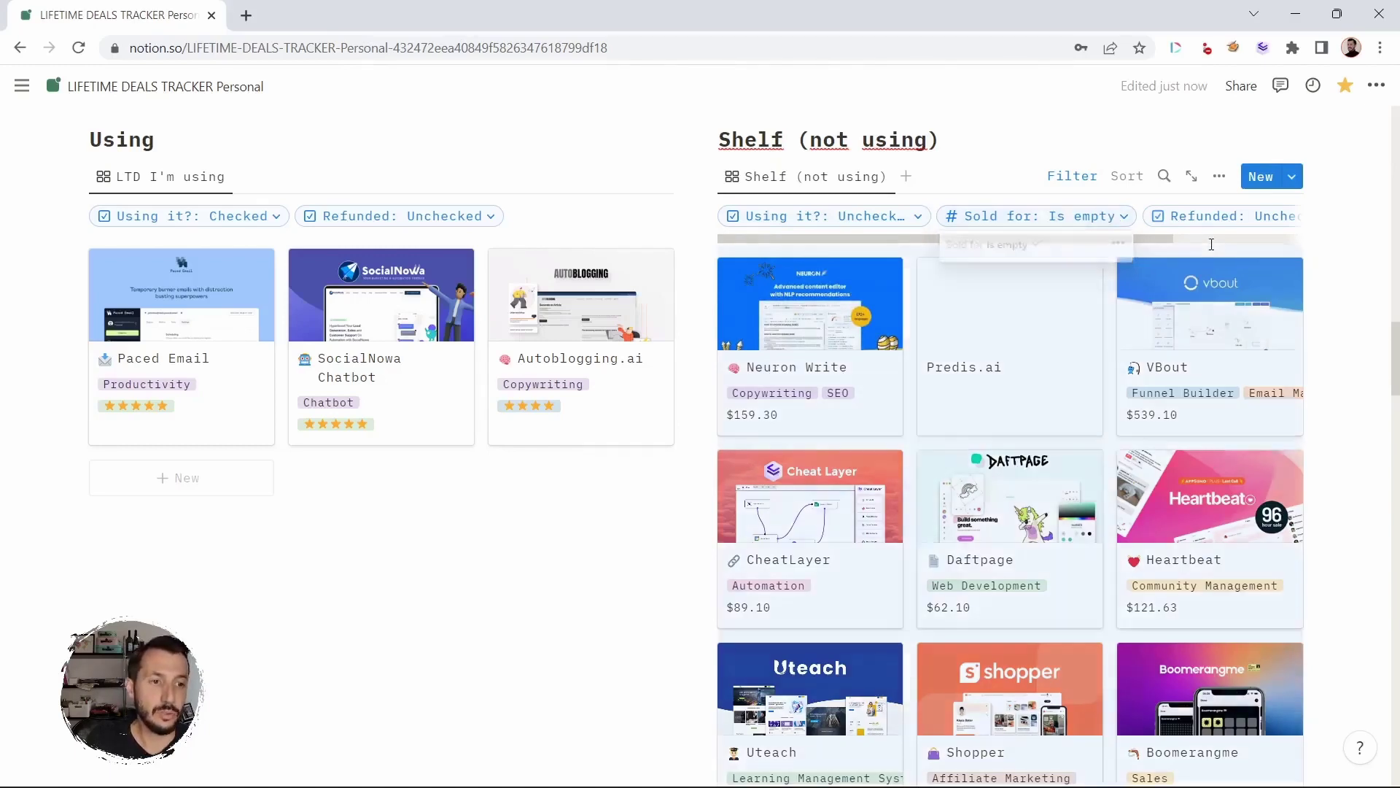
pyautogui.click(1212, 244)
pyautogui.hscroll(3, 1211, 244)
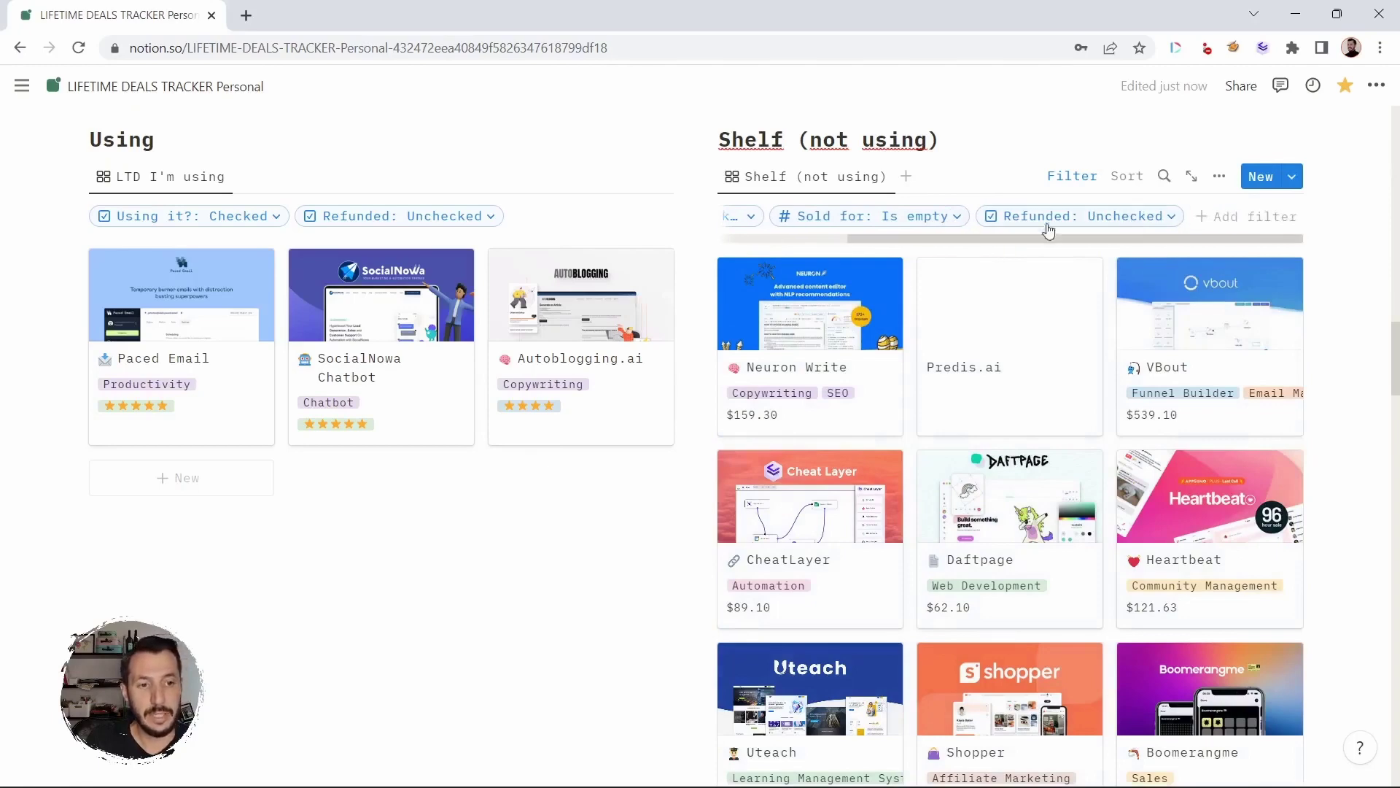
# Step: Look over the filtered tool cards in the Using and Shelf (not using) galleries and compare them
pyautogui.scroll(-2, 1118, 226)
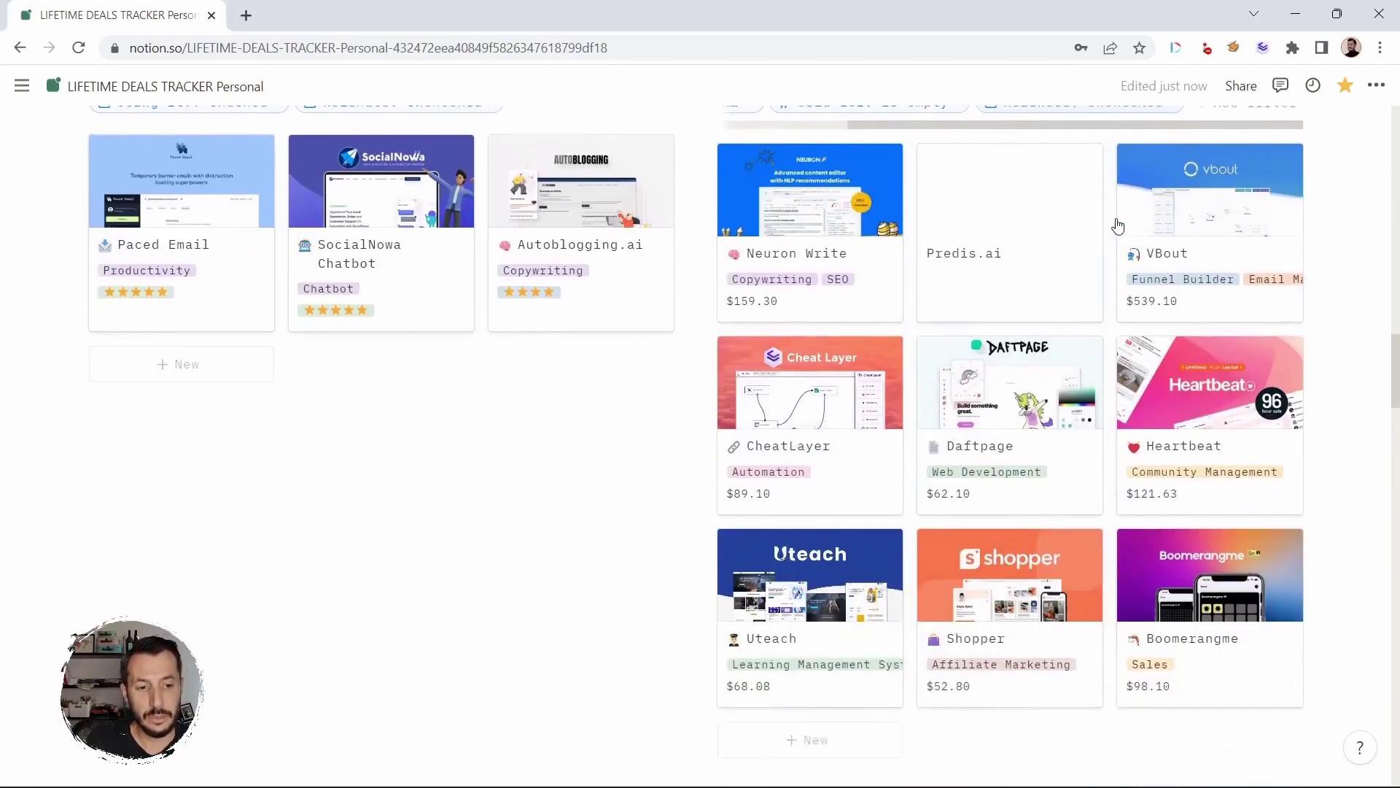
pyautogui.scroll(5, 1117, 225)
pyautogui.scroll(-5, 1116, 223)
pyautogui.scroll(-3, 1116, 215)
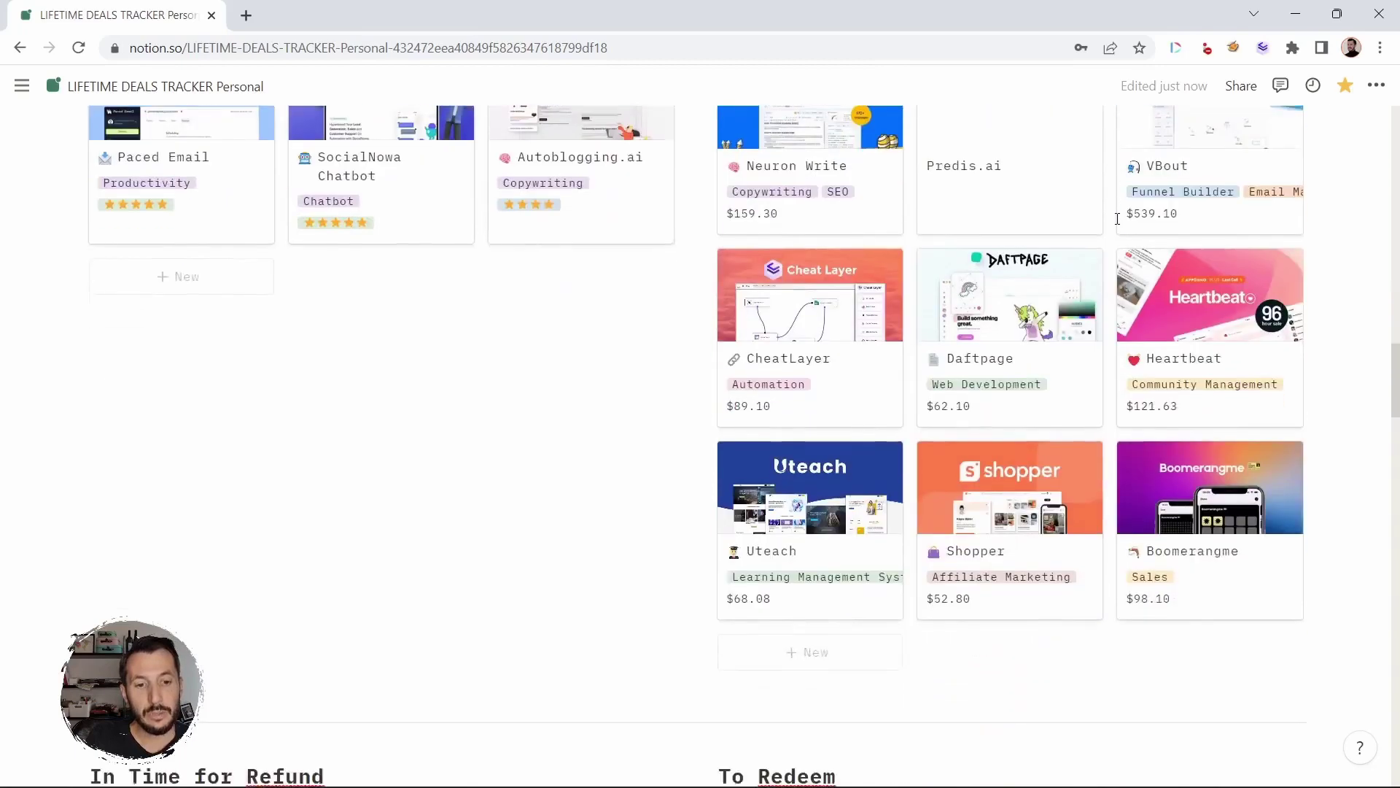
pyautogui.scroll(3, 1117, 219)
pyautogui.scroll(1, 1117, 219)
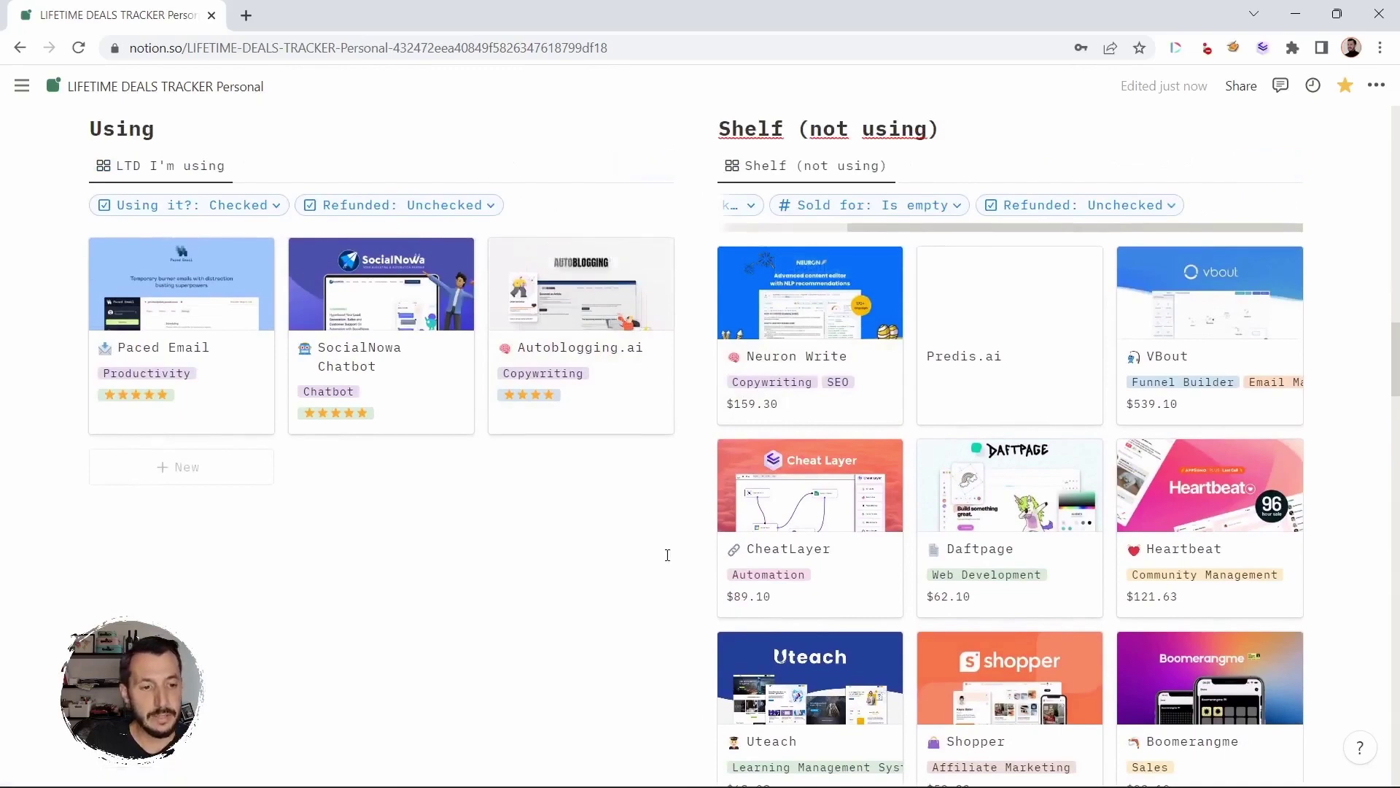
pyautogui.scroll(-1, 666, 555)
pyautogui.scroll(-2, 667, 555)
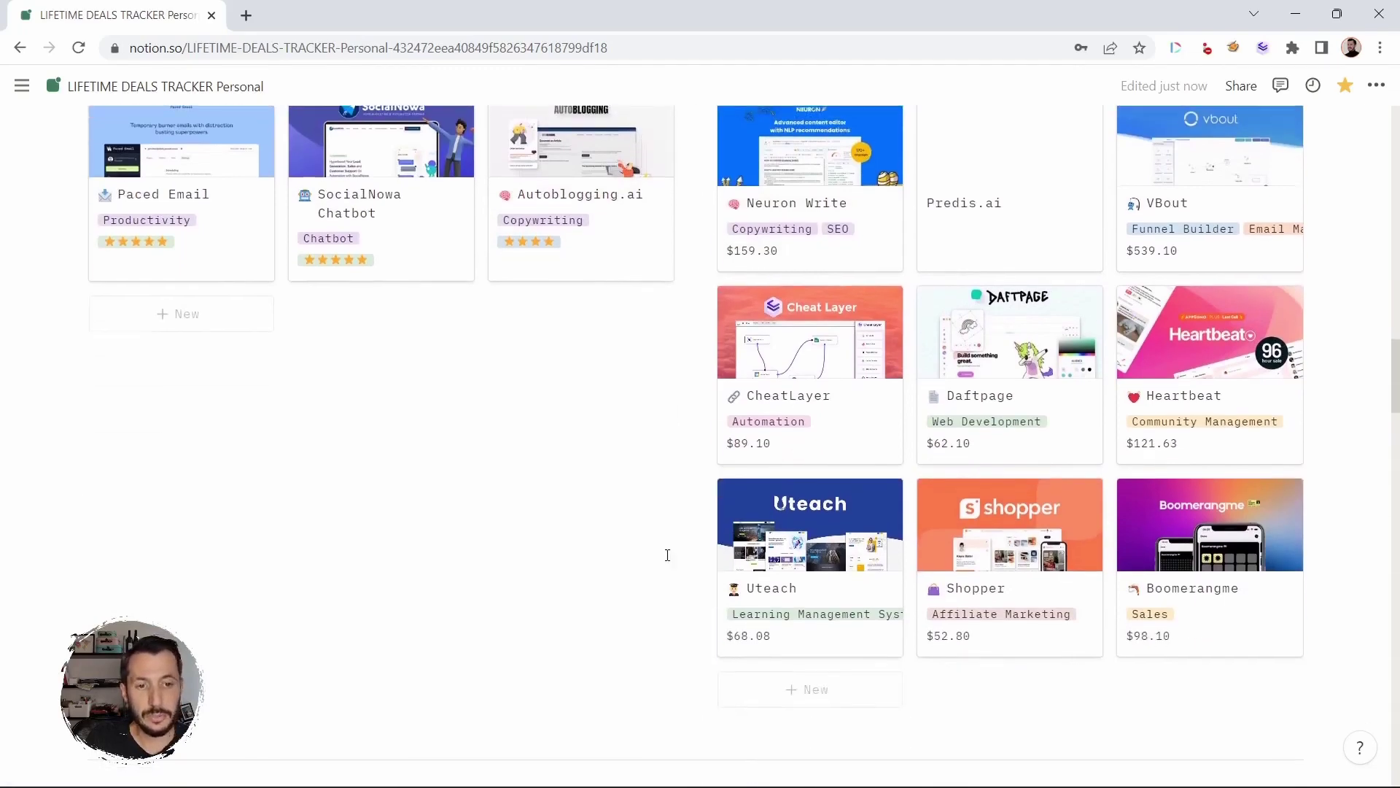
pyautogui.scroll(-1, 667, 555)
# Step: Examine the filter rules of the In Time for Refund list for Refund By, Sold for and Refunded
pyautogui.scroll(-10, 667, 554)
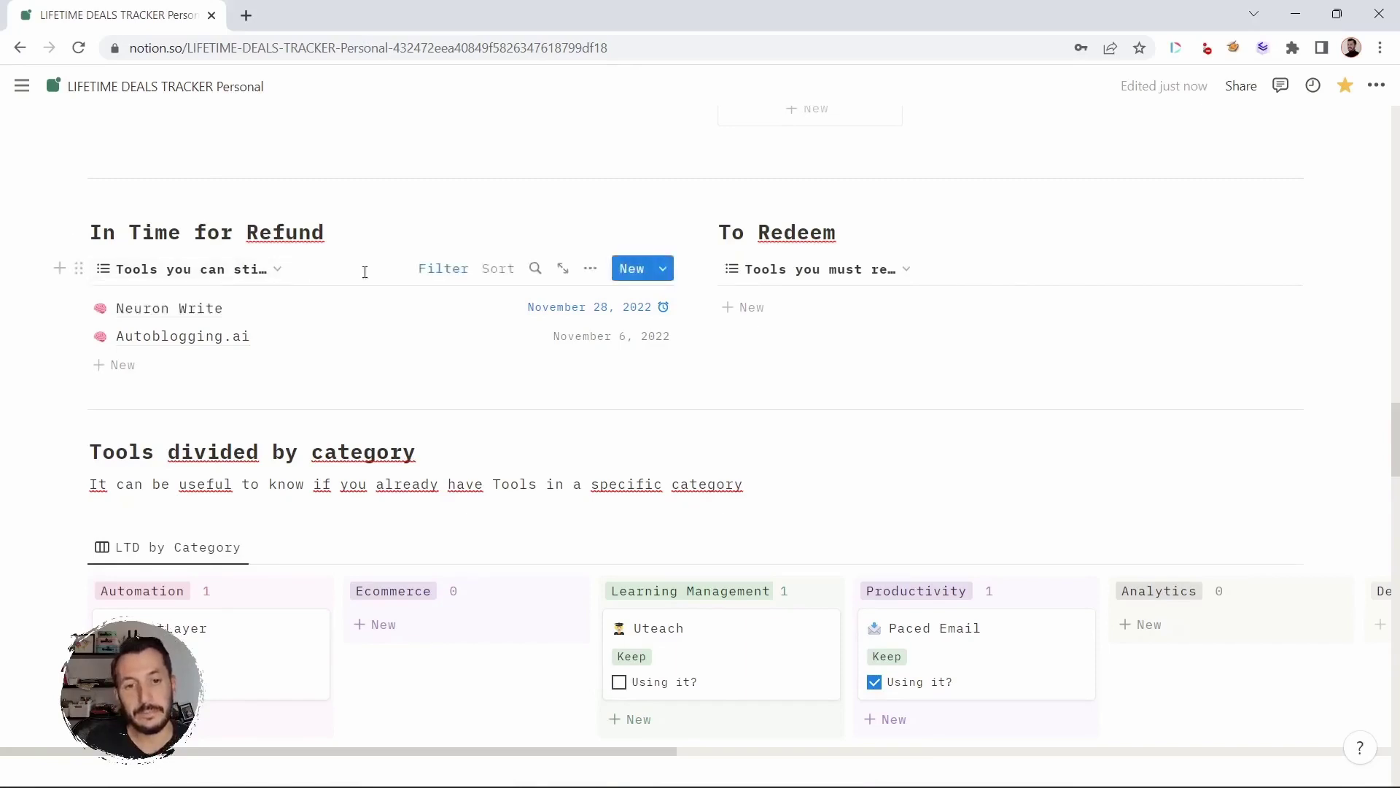
pyautogui.click(441, 270)
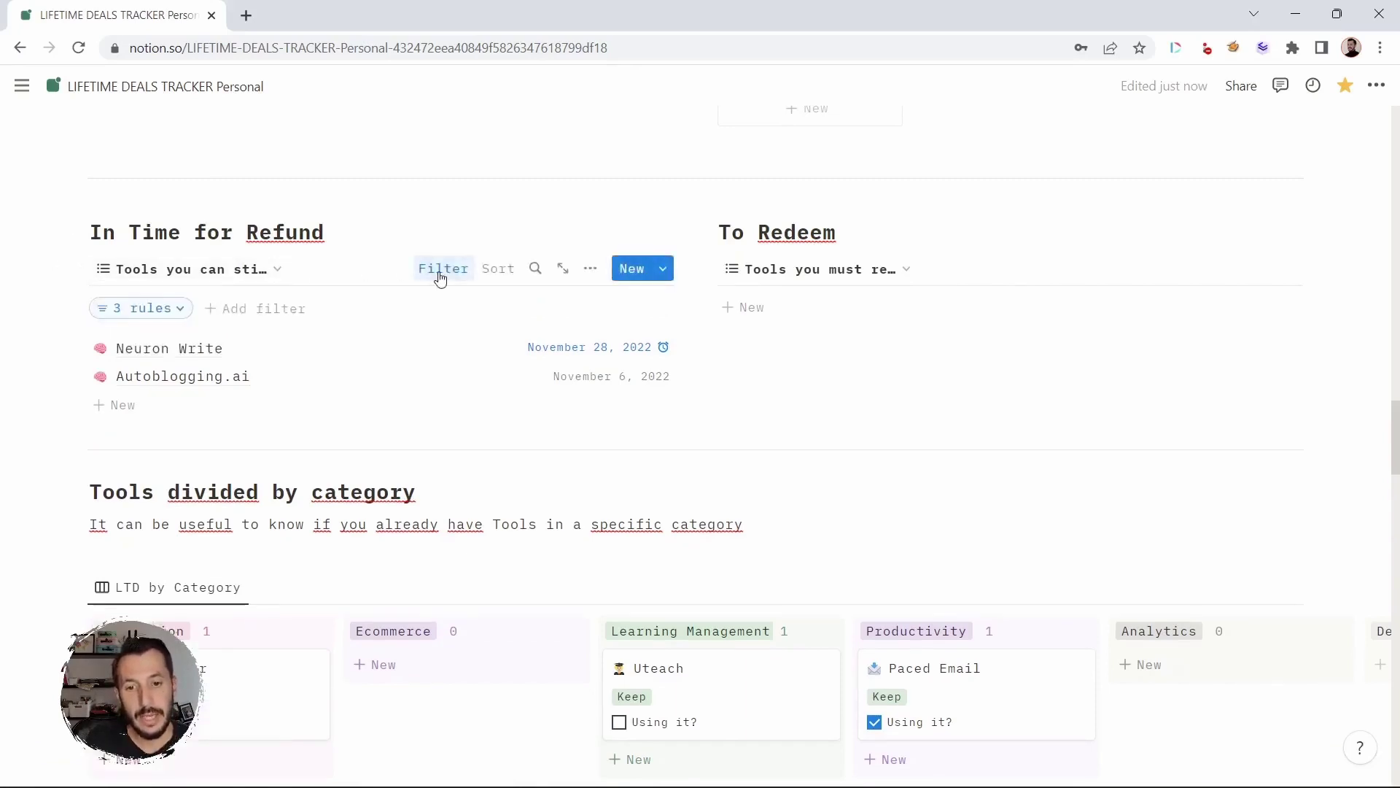
pyautogui.click(173, 309)
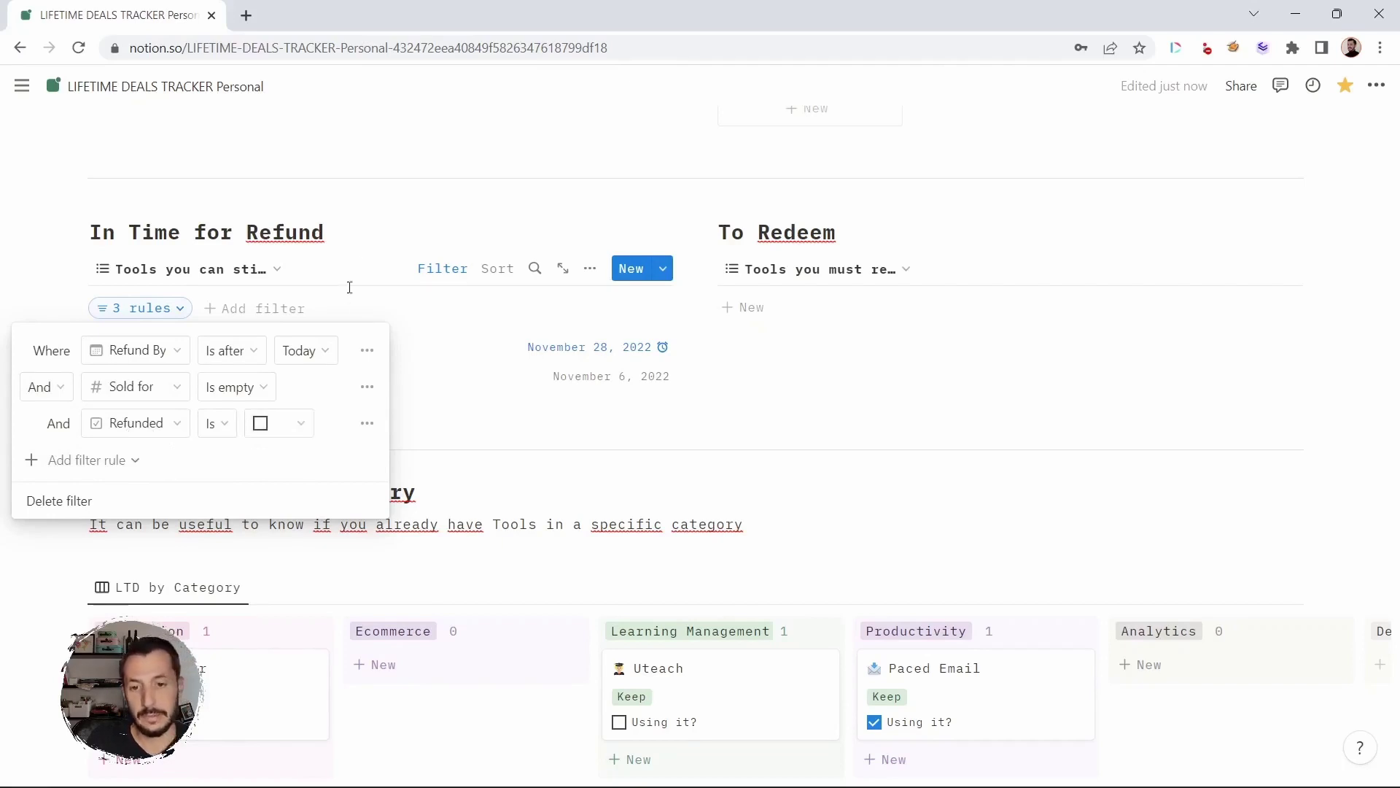
pyautogui.click(362, 238)
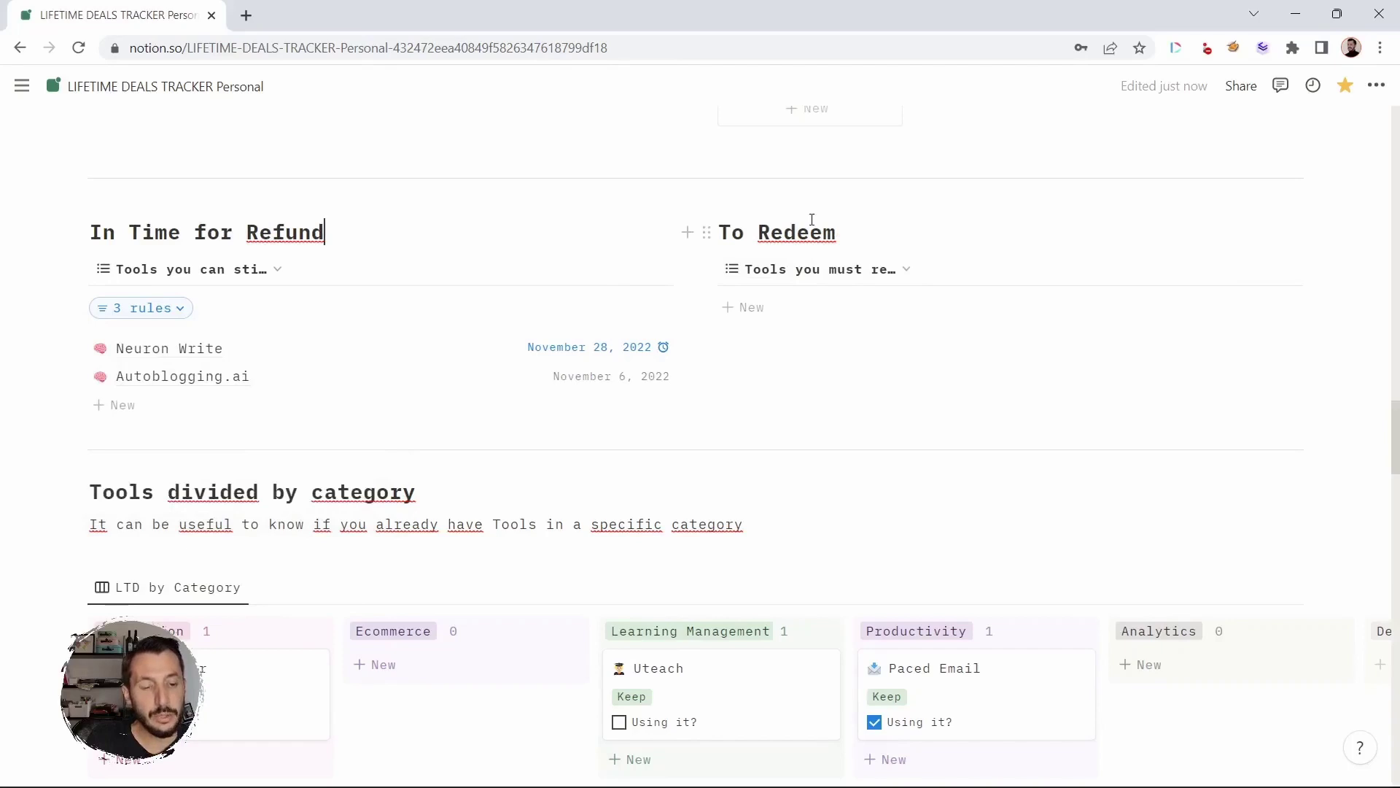
# Step: Check the To Redeem list's filters and view the filters of the LTD by Category board
pyautogui.moveTo(888, 247)
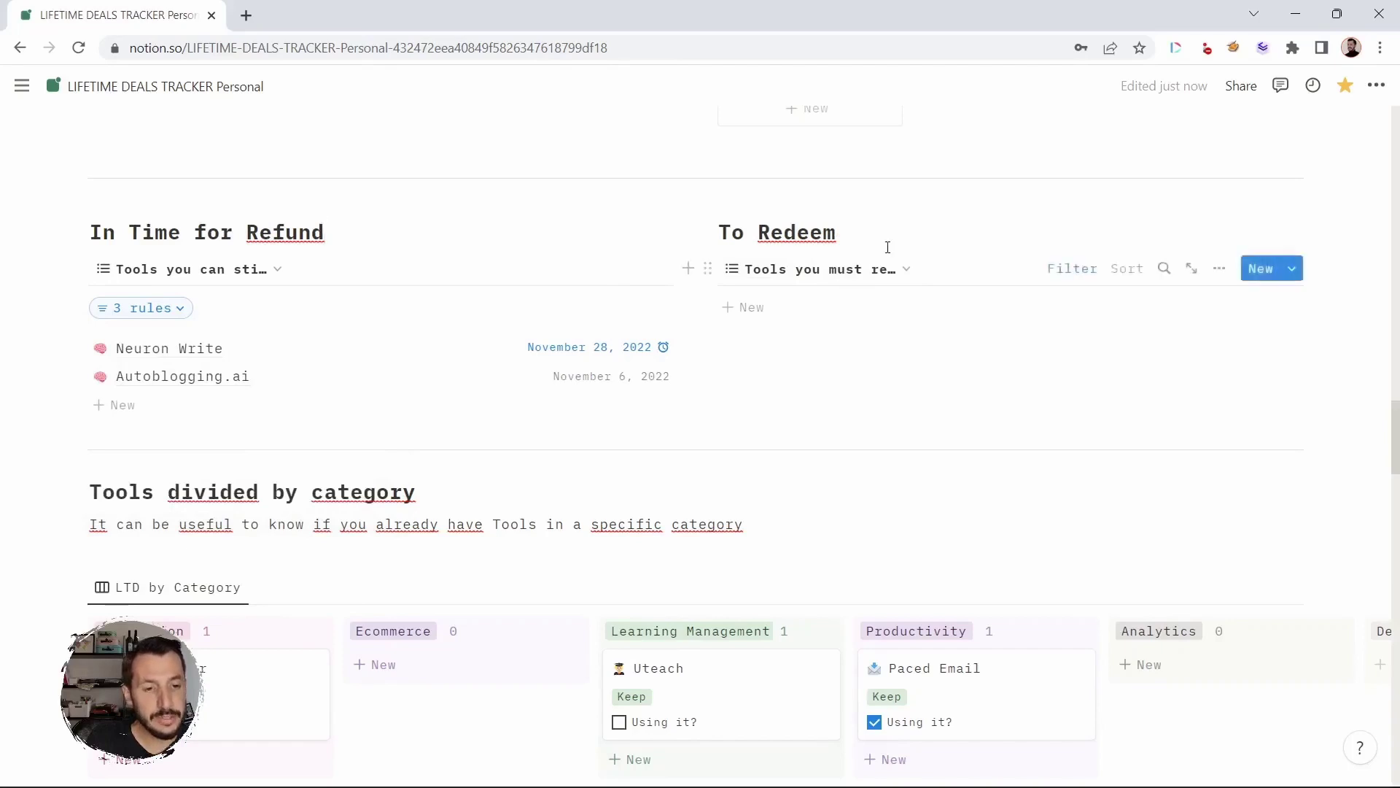
pyautogui.click(1057, 269)
pyautogui.click(1057, 272)
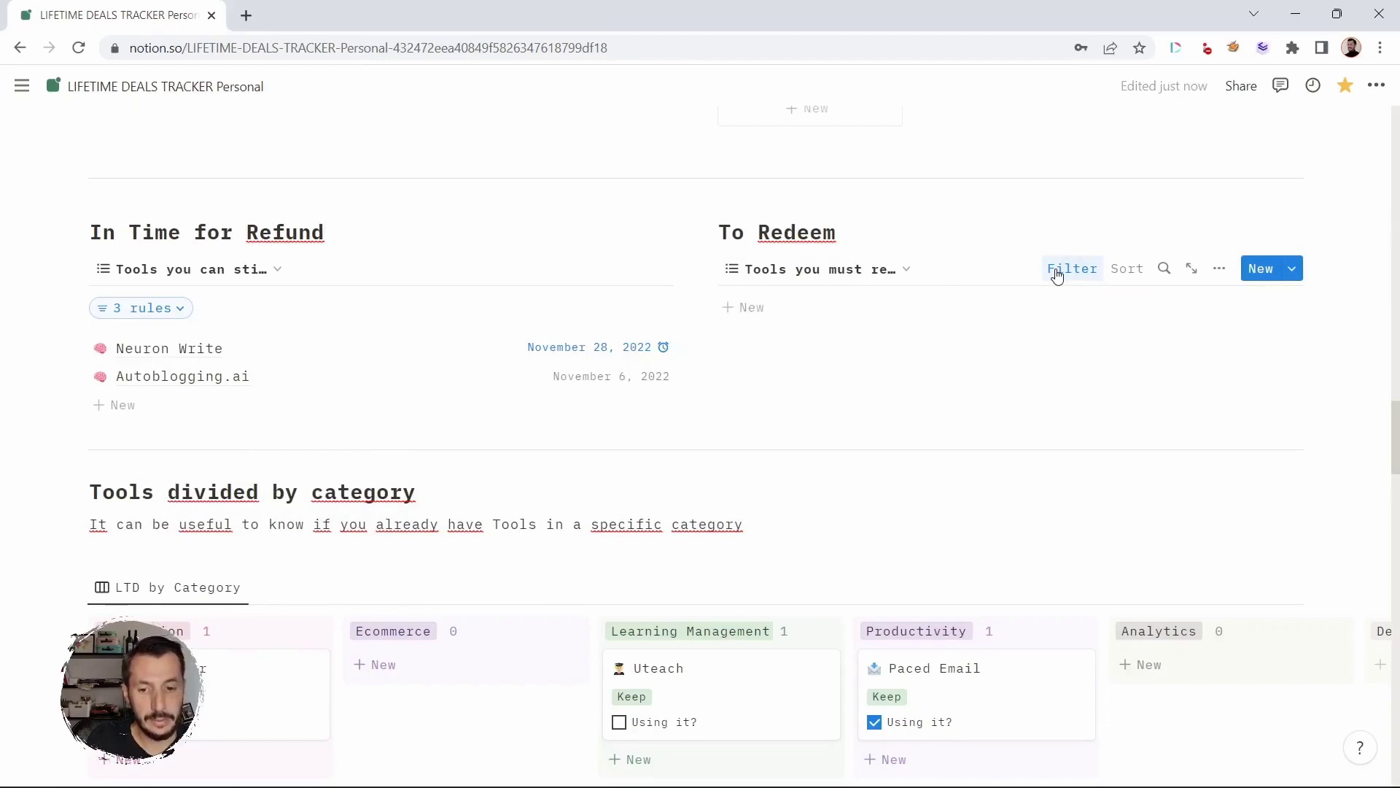
pyautogui.scroll(-4, 530, 246)
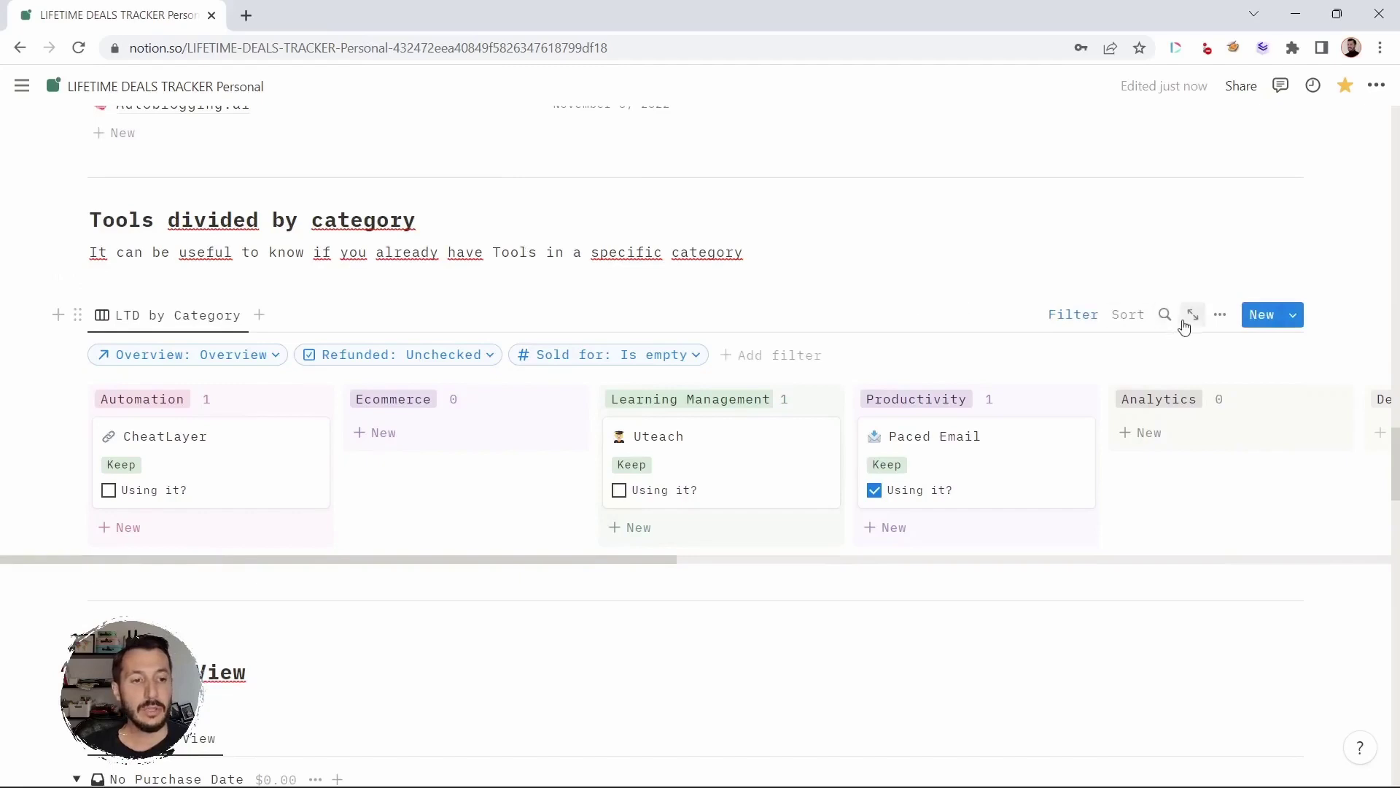
# Step: Examine the group settings of the LTD by Category board and the properties available for grouping
pyautogui.click(1219, 315)
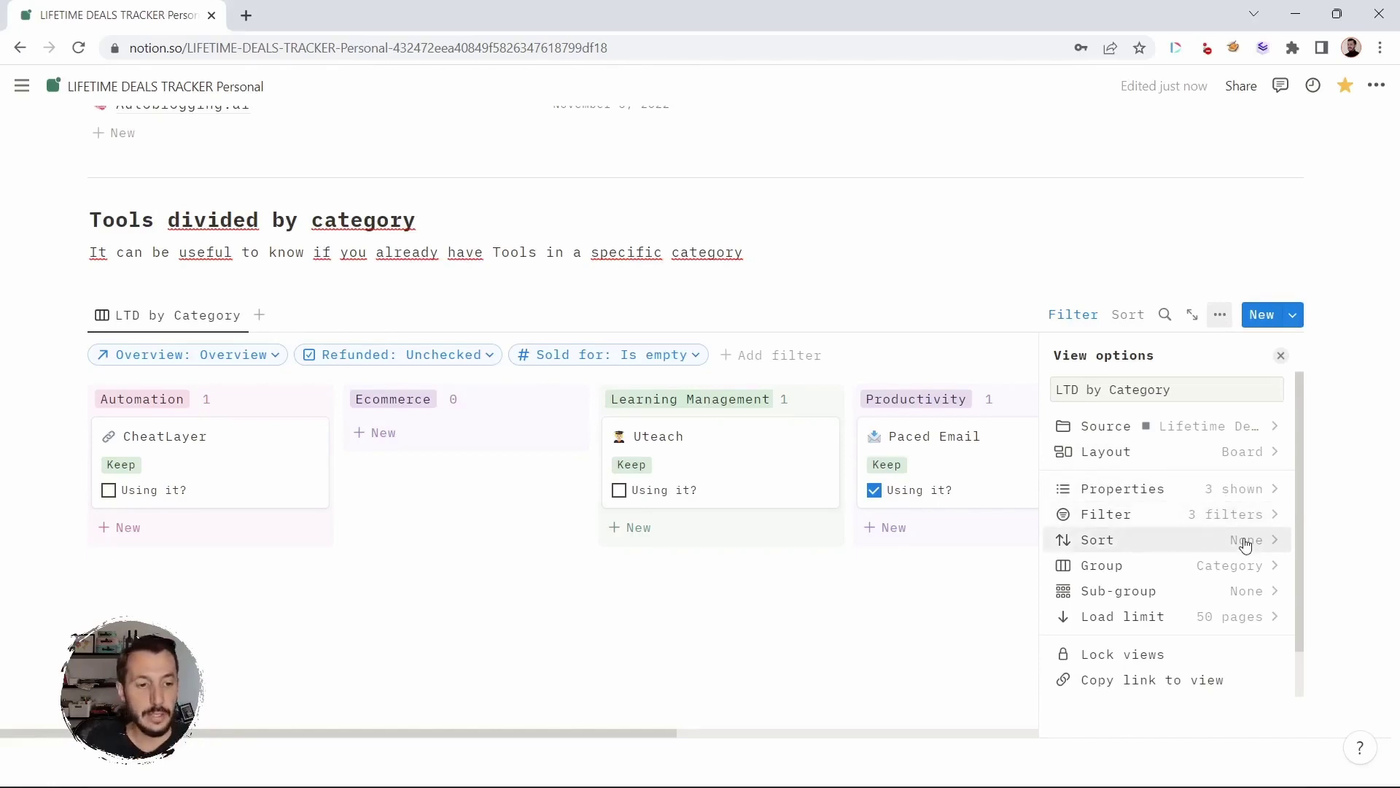
pyautogui.click(1249, 575)
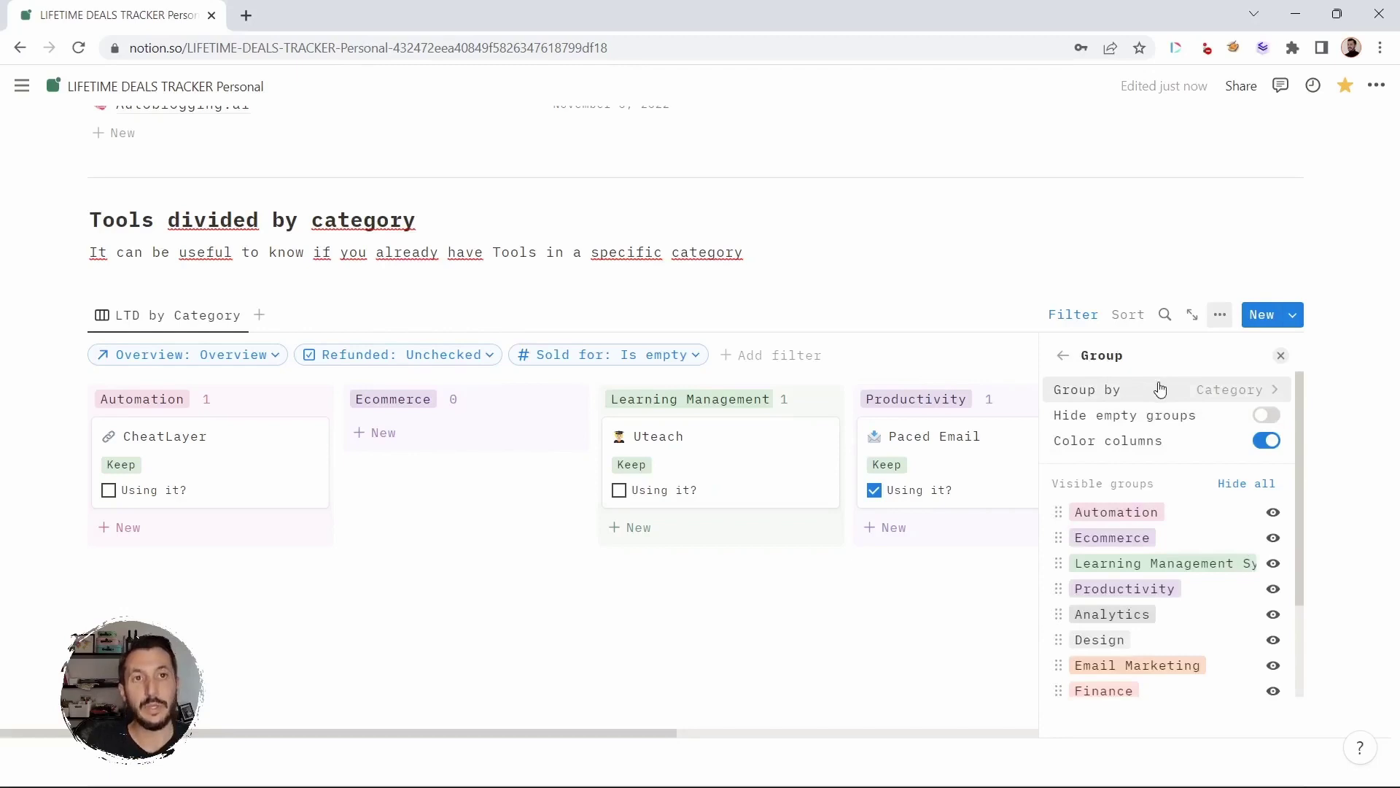
pyautogui.click(1238, 392)
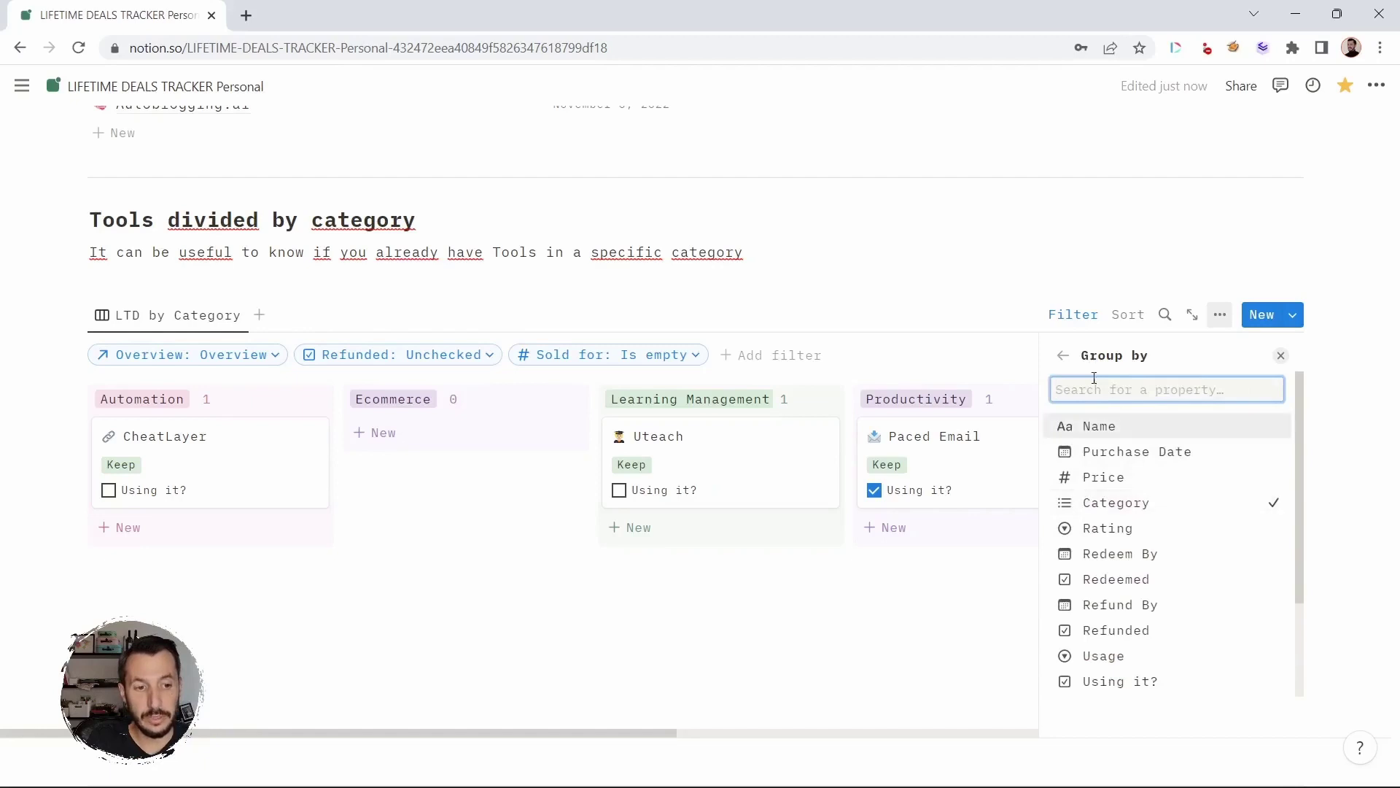
pyautogui.click(1064, 361)
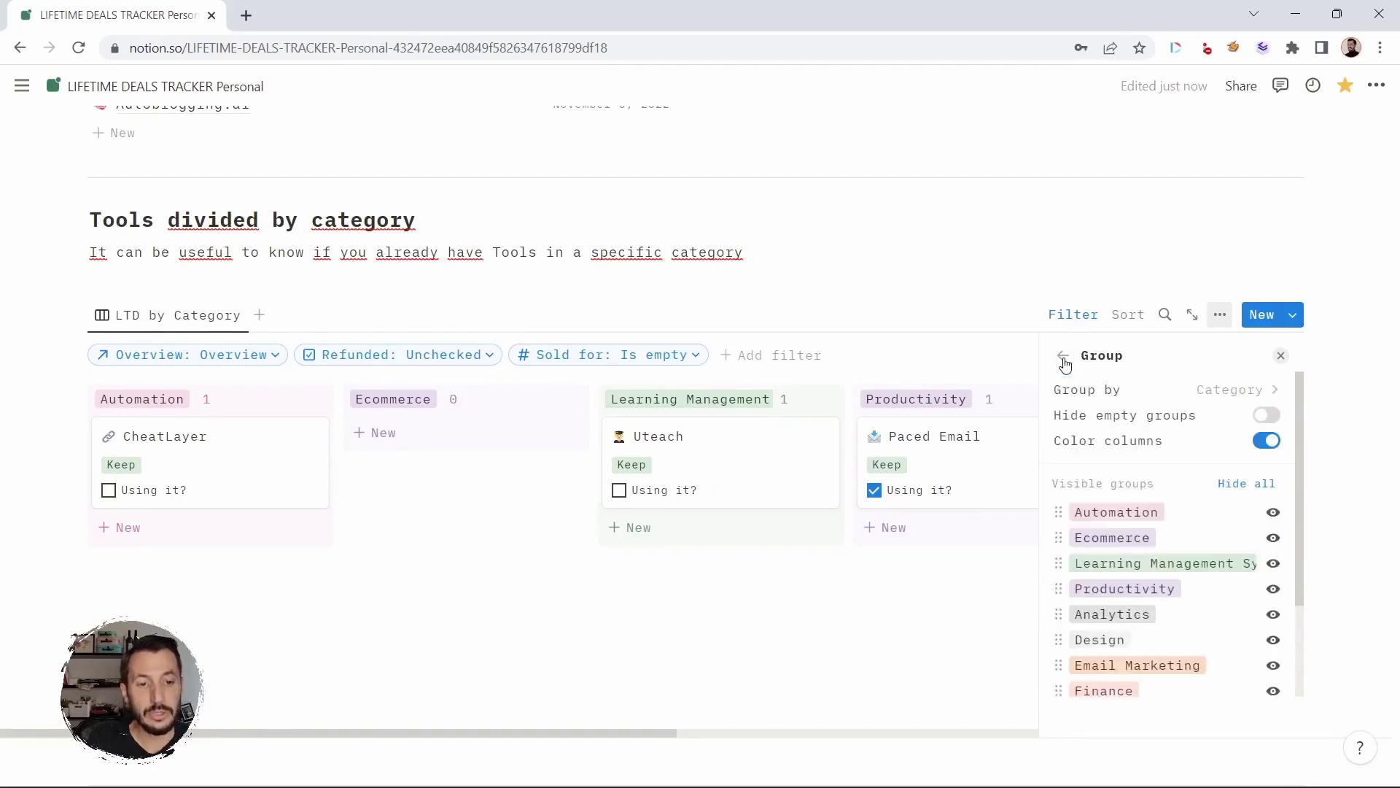
pyautogui.click(860, 279)
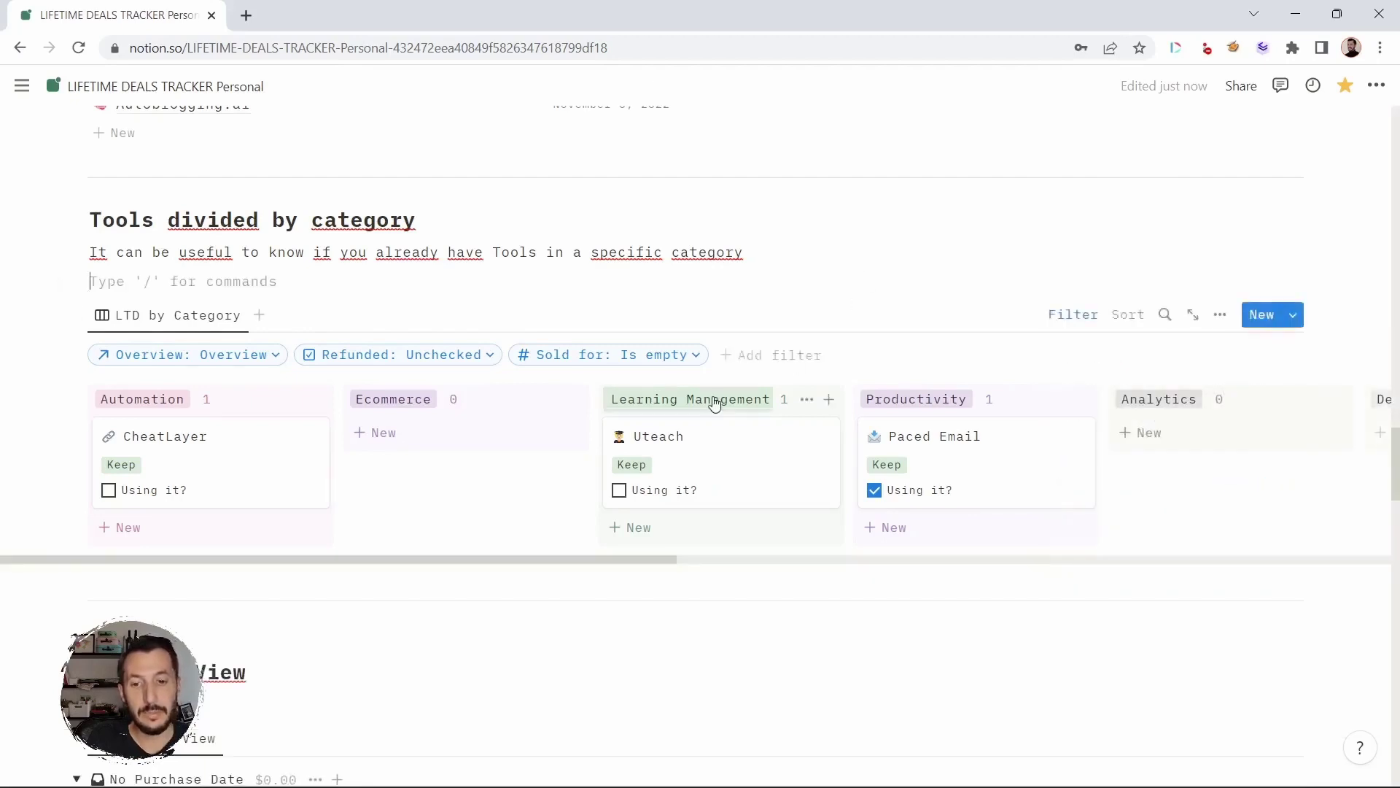
# Step: Look over the LTD by Category board's columns from Automation through Google Ads and return to the first column
pyautogui.hscroll(9, 714, 403)
pyautogui.hscroll(6, 714, 404)
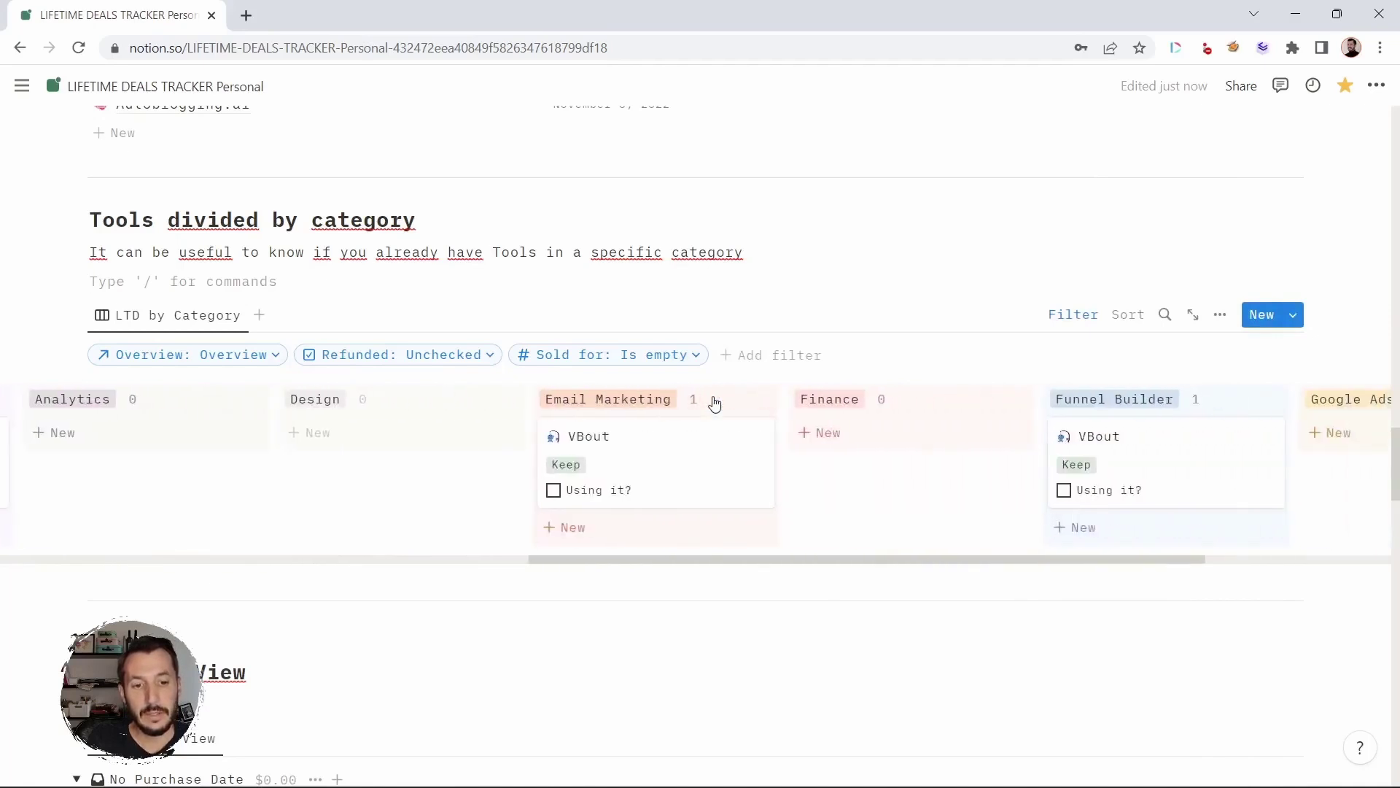
pyautogui.hscroll(3, 714, 403)
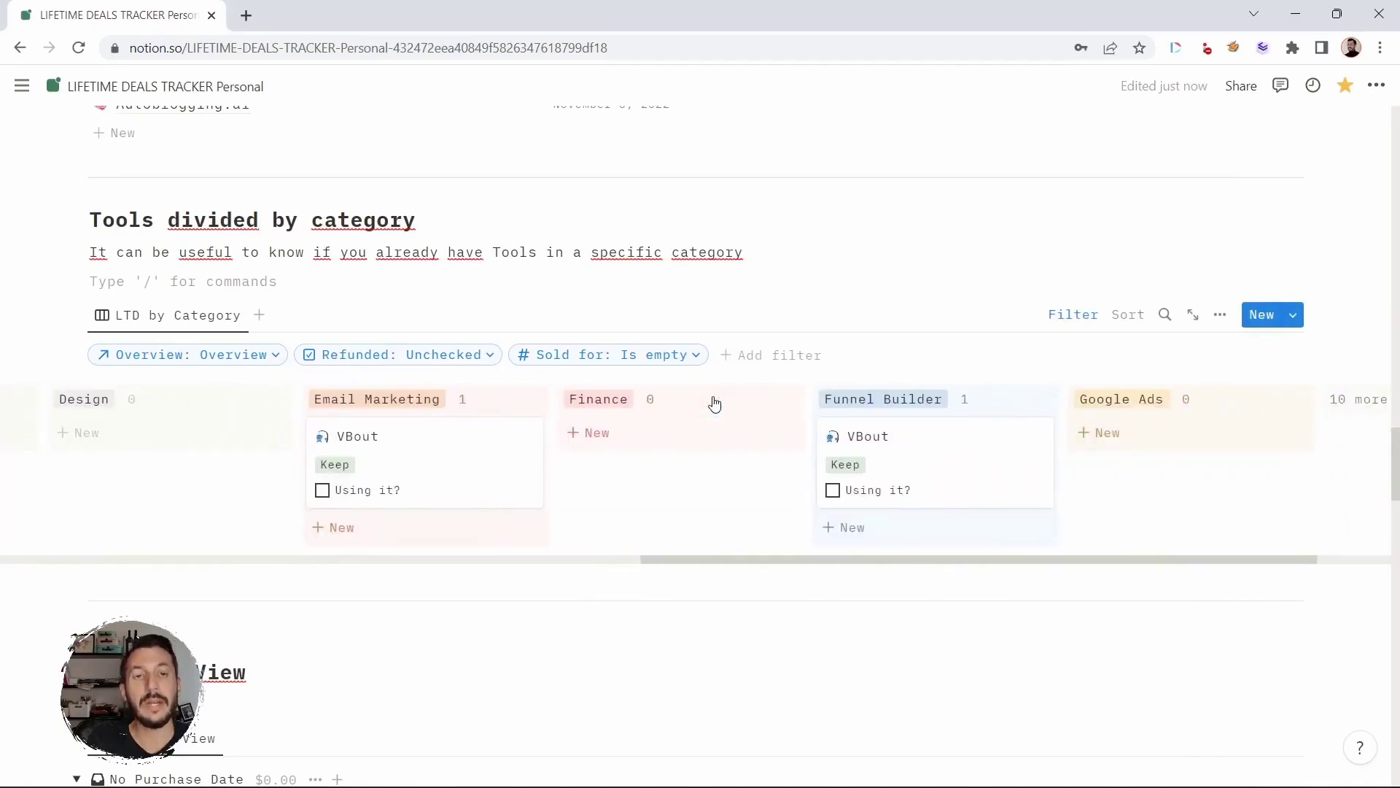
pyautogui.hscroll(2, 714, 403)
pyautogui.hscroll(-9, 714, 403)
pyautogui.hscroll(-11, 714, 404)
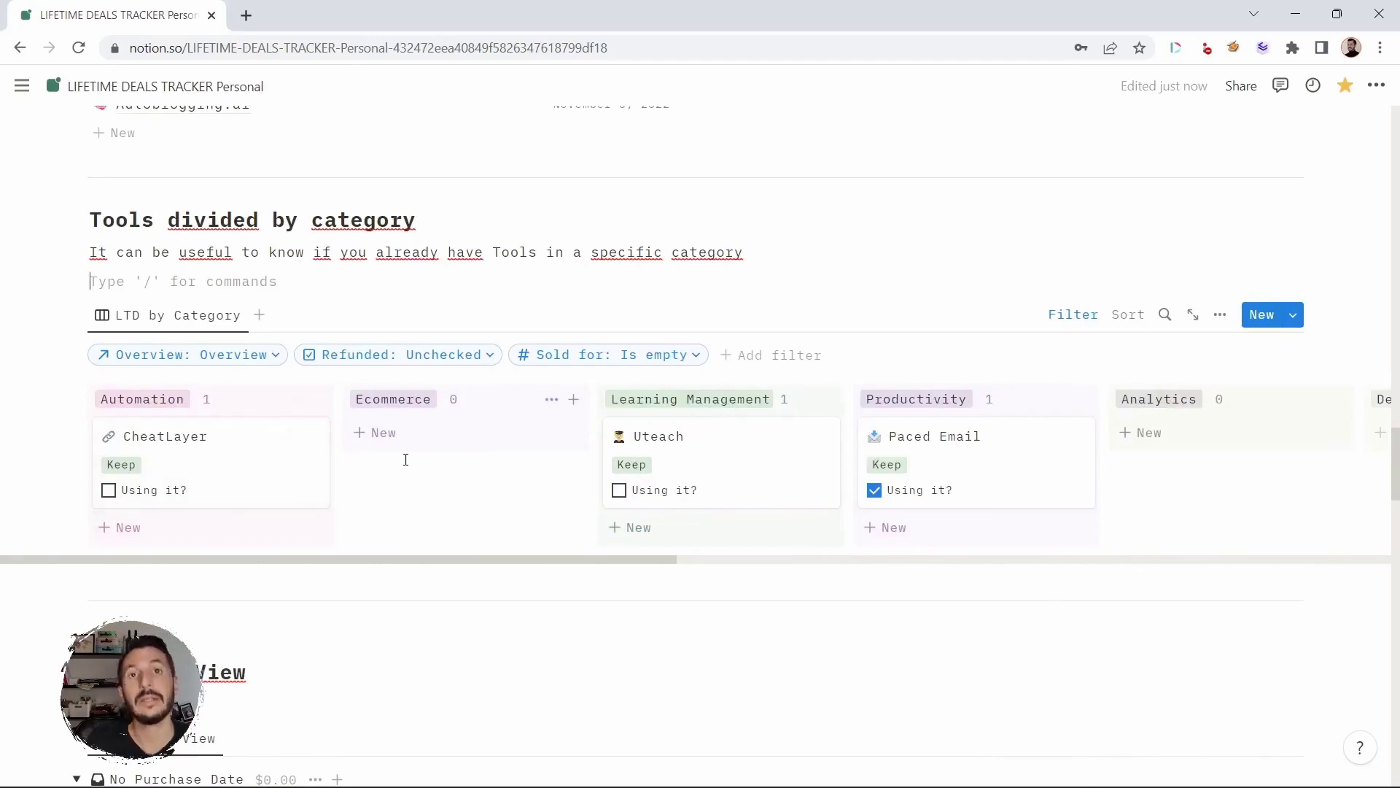
# Step: Review the Monthly View table's purchases grouped by month, with their Price and Spent/Earning sums
pyautogui.scroll(-7, 405, 459)
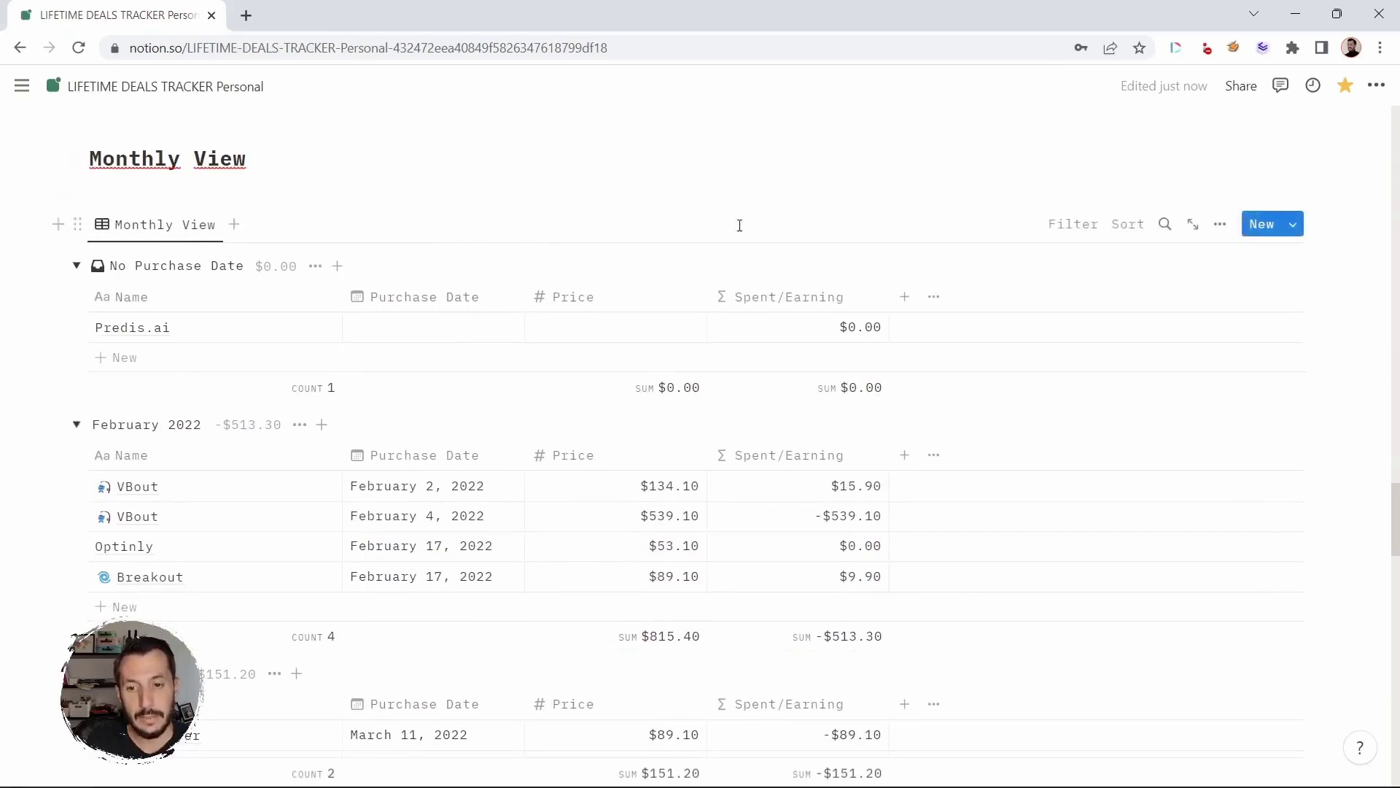
pyautogui.scroll(-5, 739, 225)
pyautogui.scroll(-5, 739, 230)
# Step: Examine the Reseller Dashboard's filters and its Purchase Date sort, then return to the main tools table
pyautogui.scroll(-10, 739, 230)
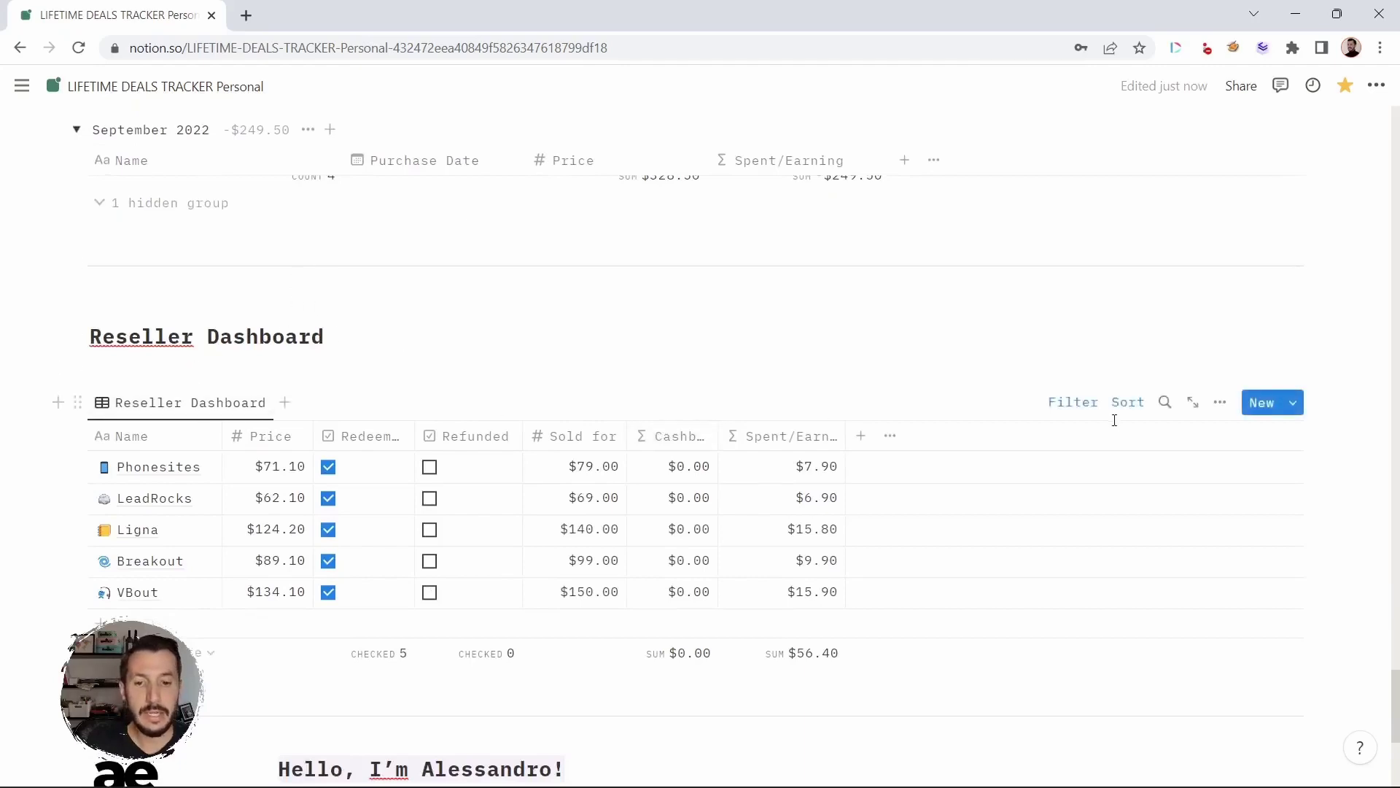
pyautogui.click(1064, 402)
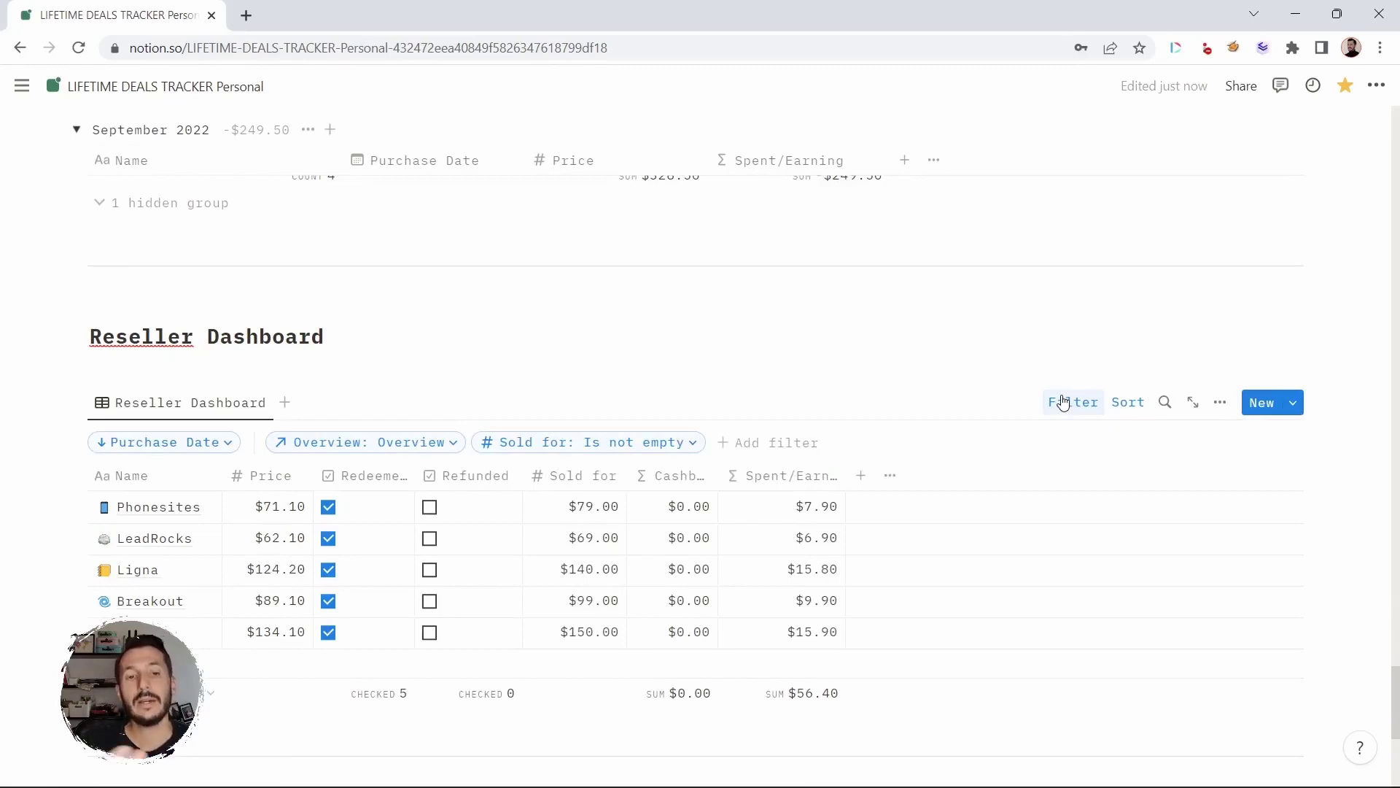
pyautogui.click(1126, 404)
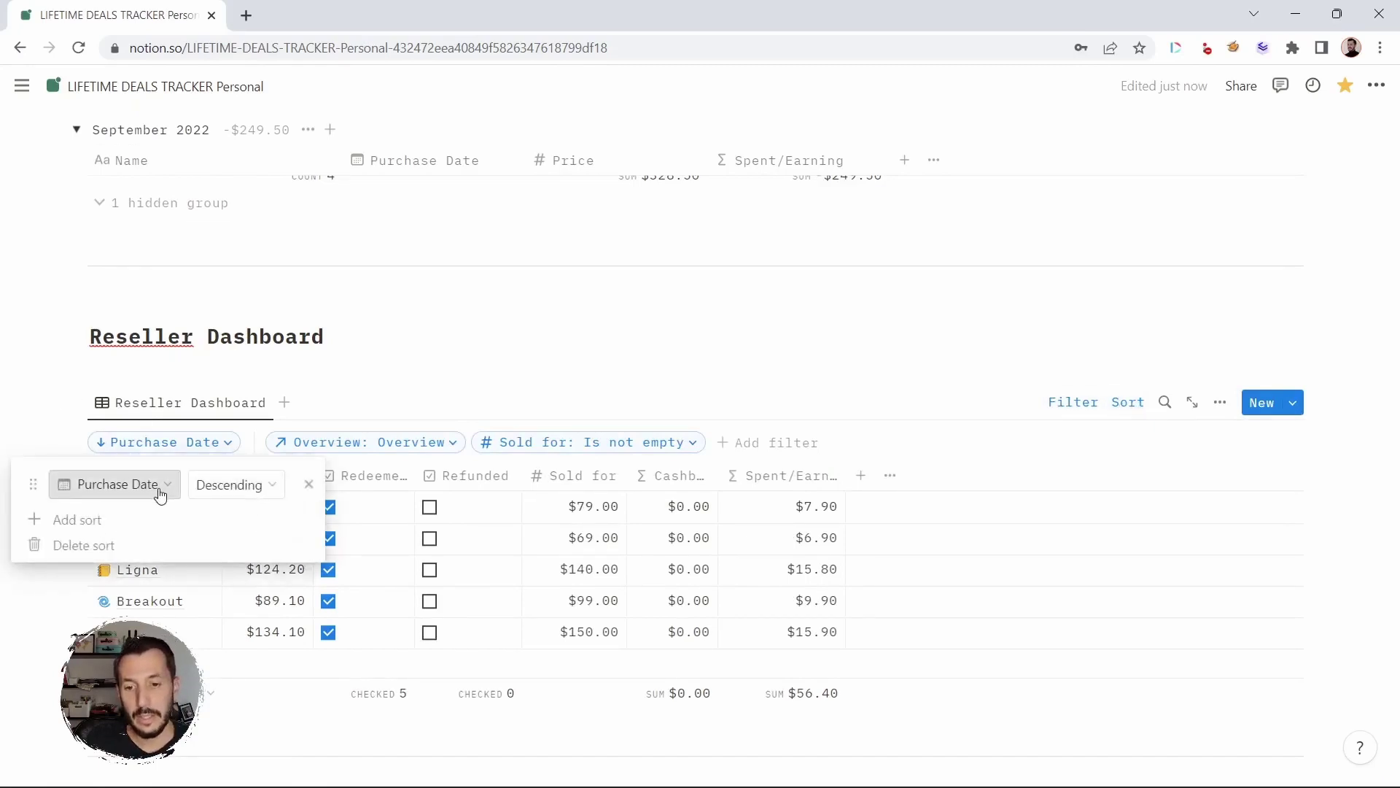
pyautogui.click(536, 340)
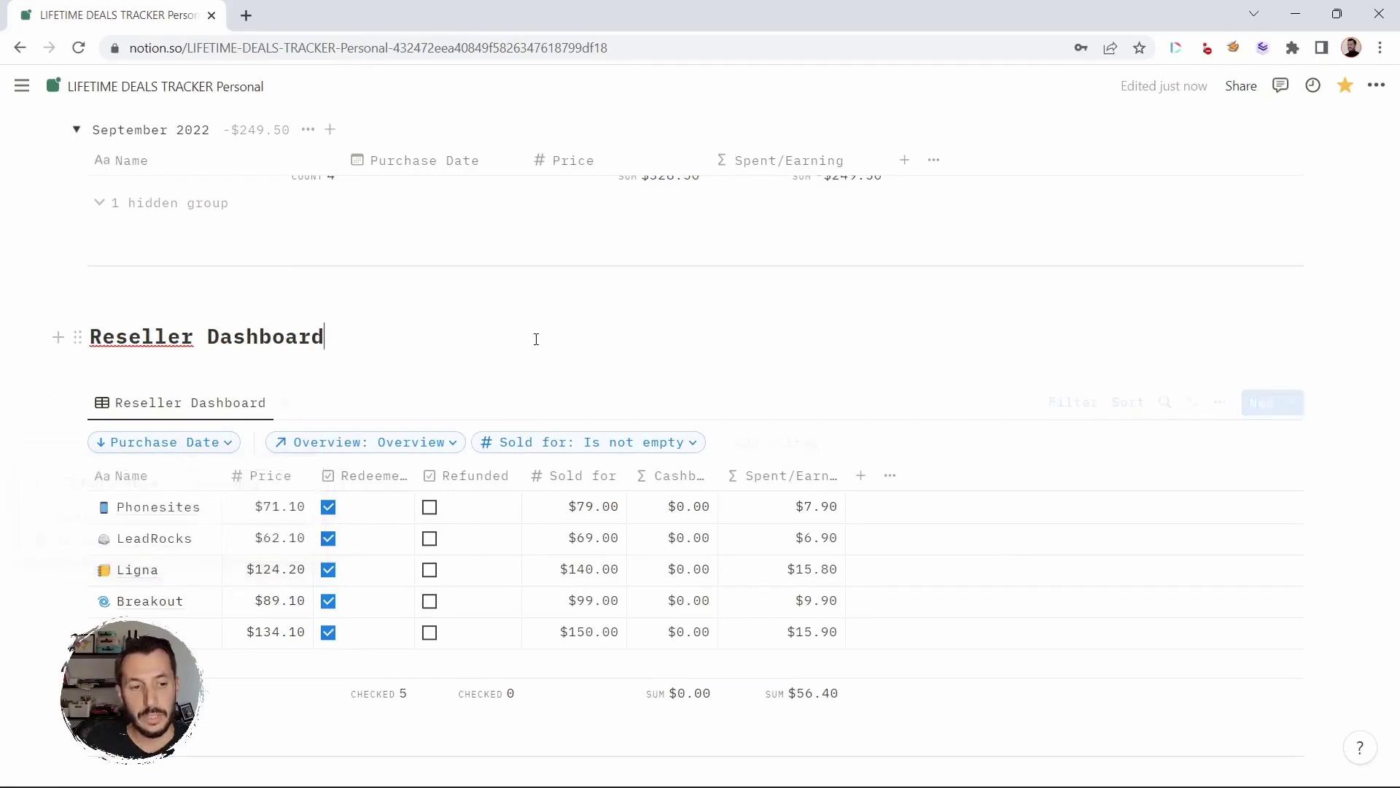
pyautogui.scroll(-3, 536, 339)
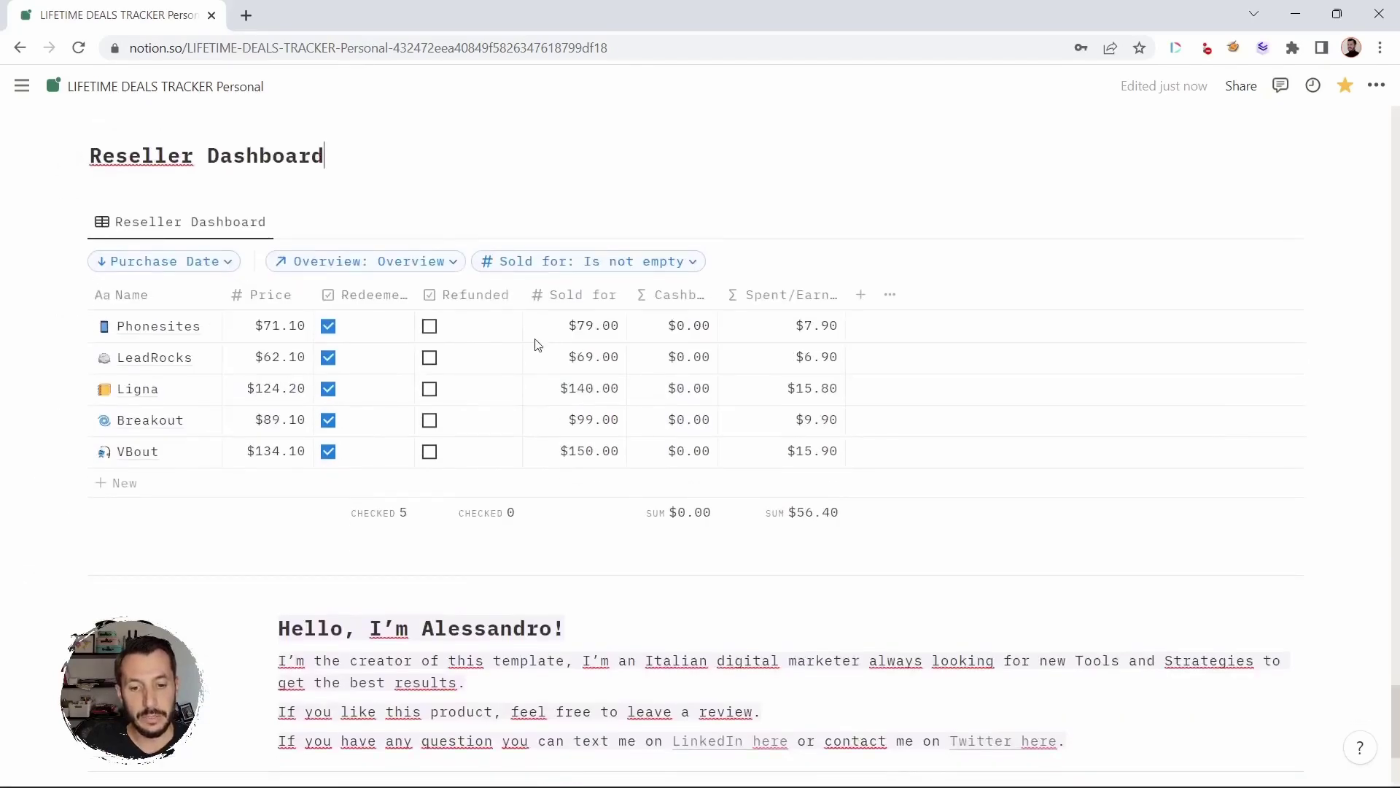
pyautogui.scroll(10, 536, 342)
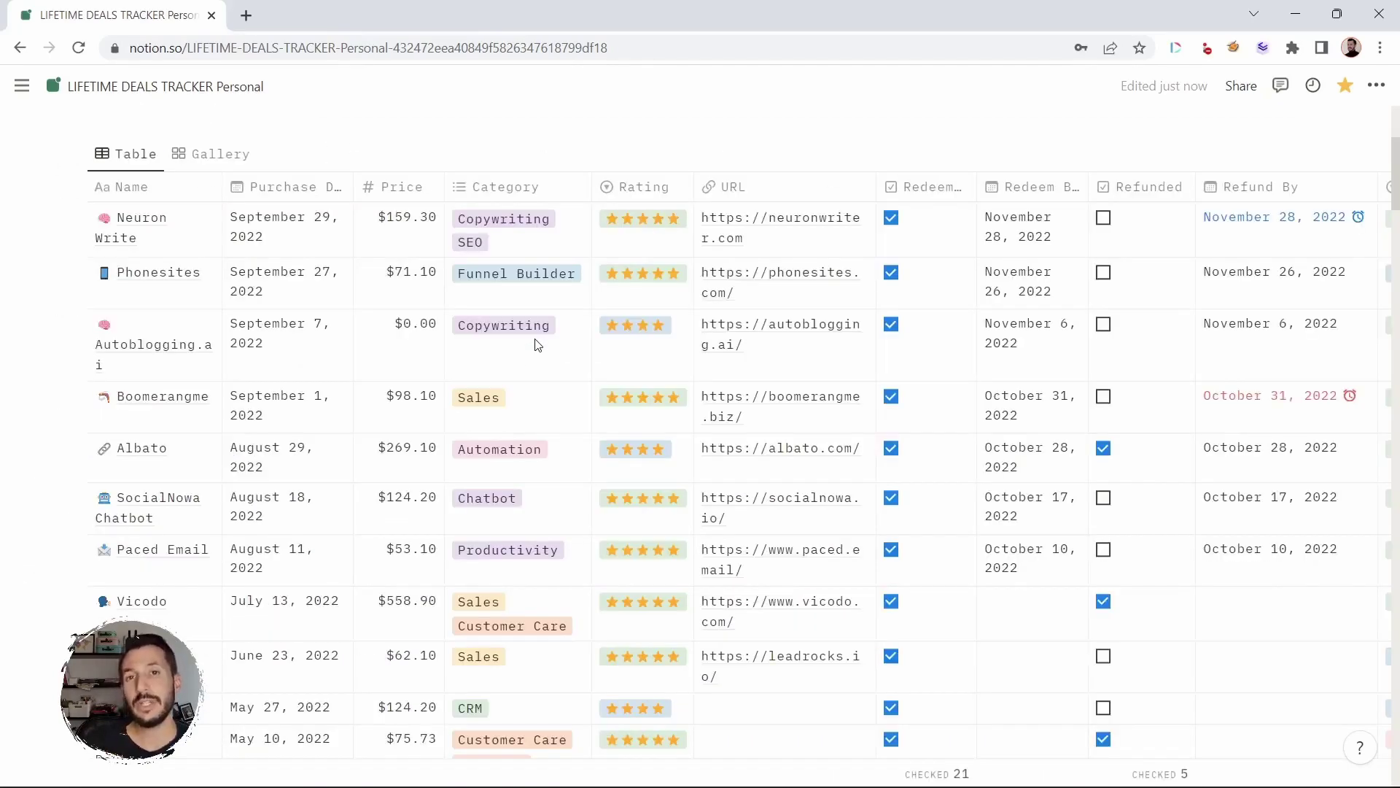